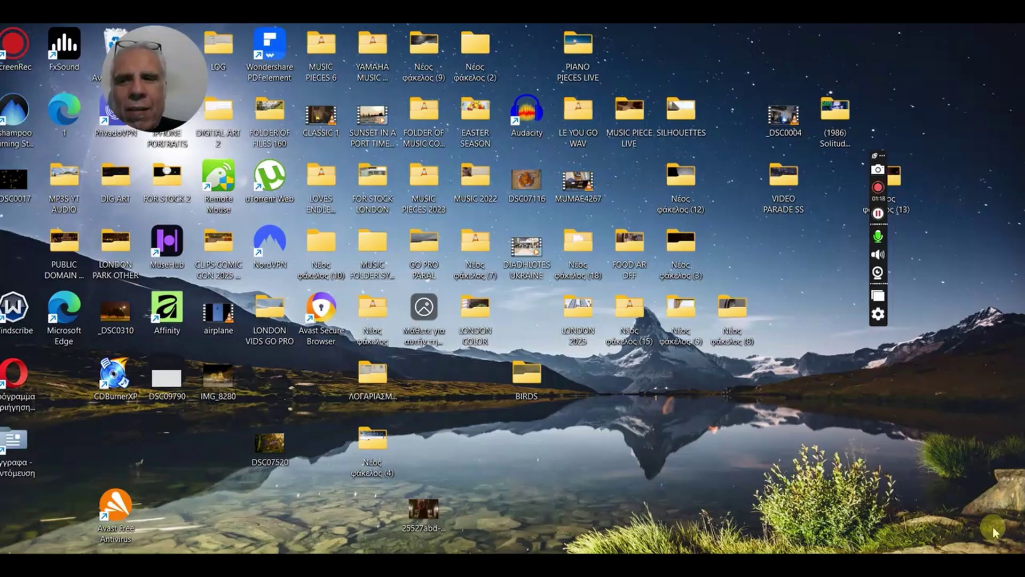
pyautogui.click(878, 188)
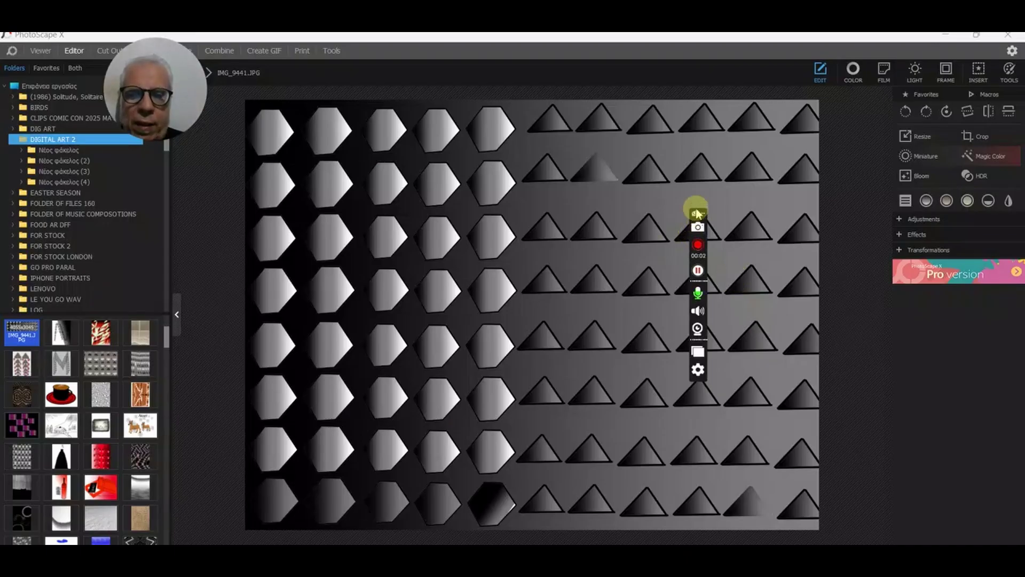
pyautogui.moveTo(697, 213); pyautogui.dragTo(964, 298)
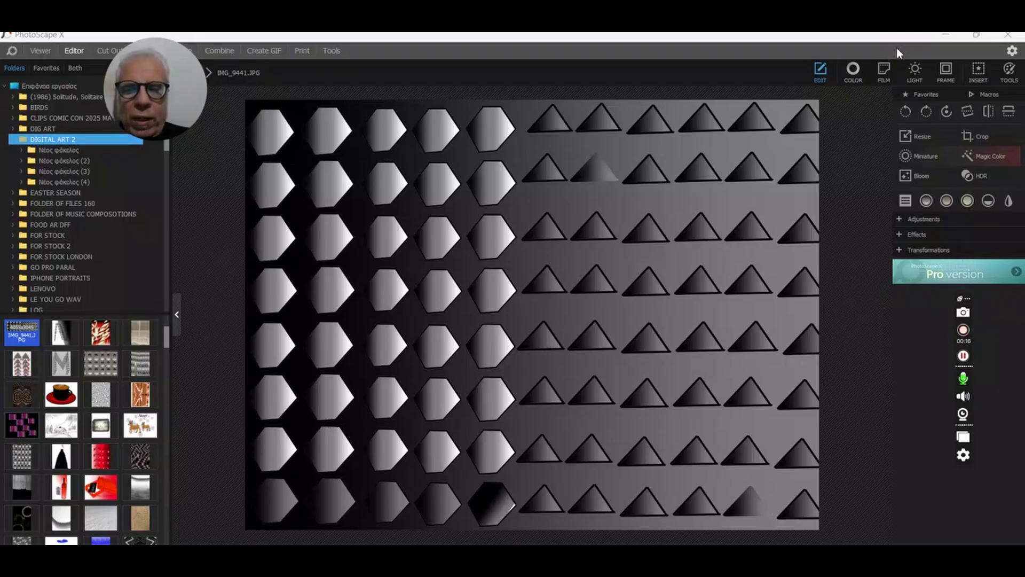
# Straighten the hexagon-and-triangle image to an angle of -1.81 and apply the rotation.
pyautogui.click(968, 111)
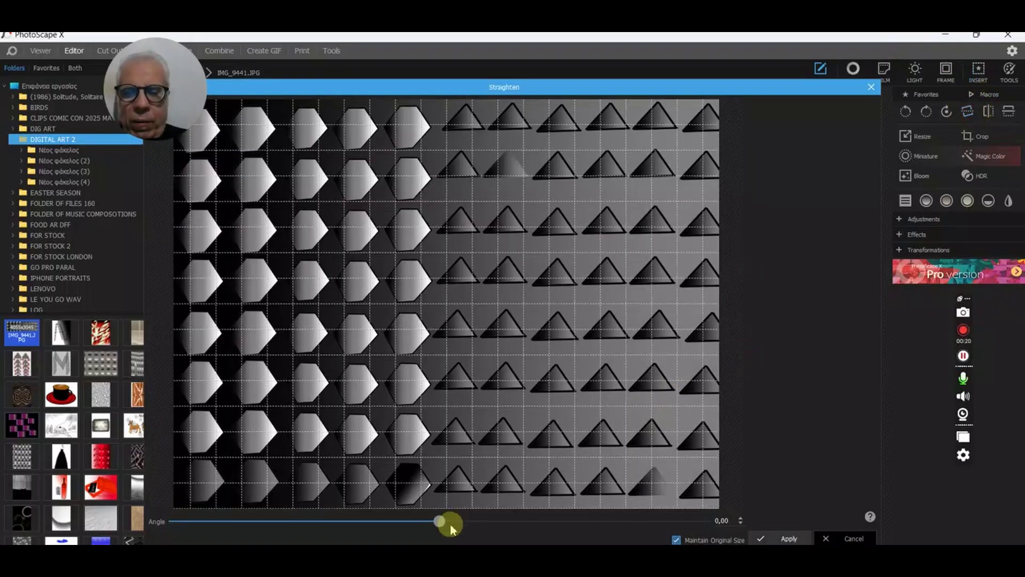
pyautogui.moveTo(439, 521); pyautogui.dragTo(403, 529)
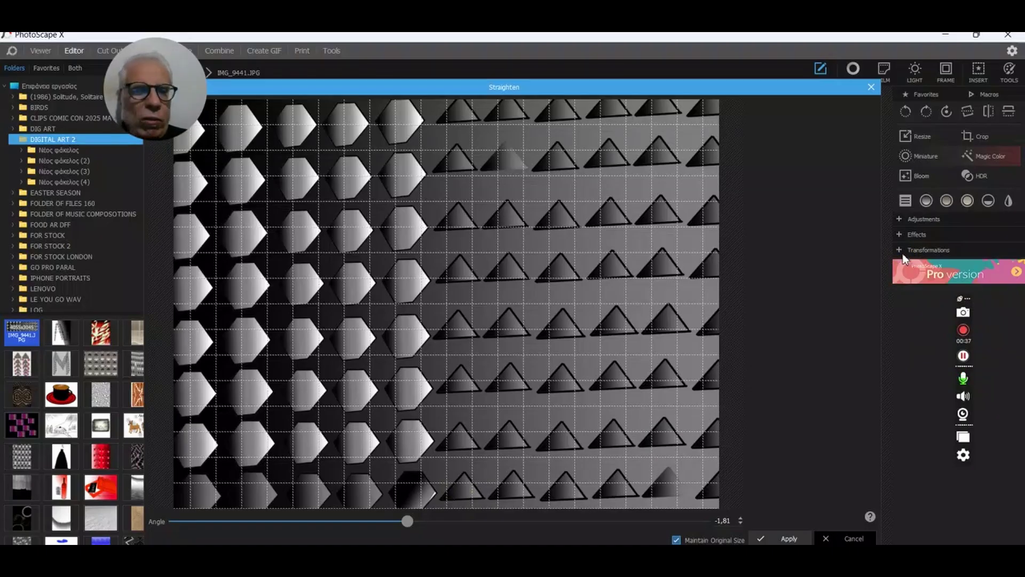
pyautogui.click(900, 221)
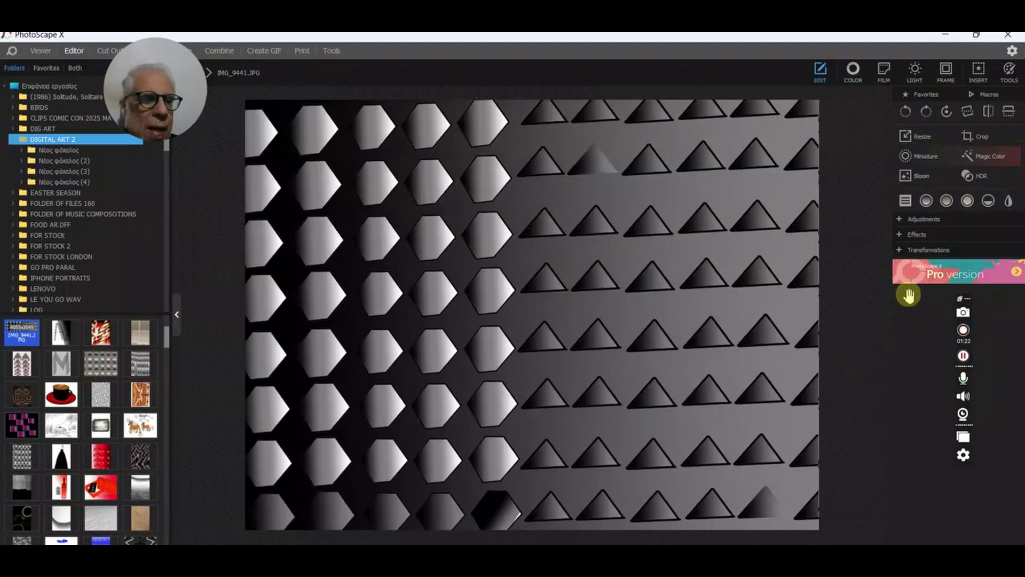
# Expand the effects list and preview the Threshold effect on the hexagon-and-triangle image without applying it.
pyautogui.click(917, 236)
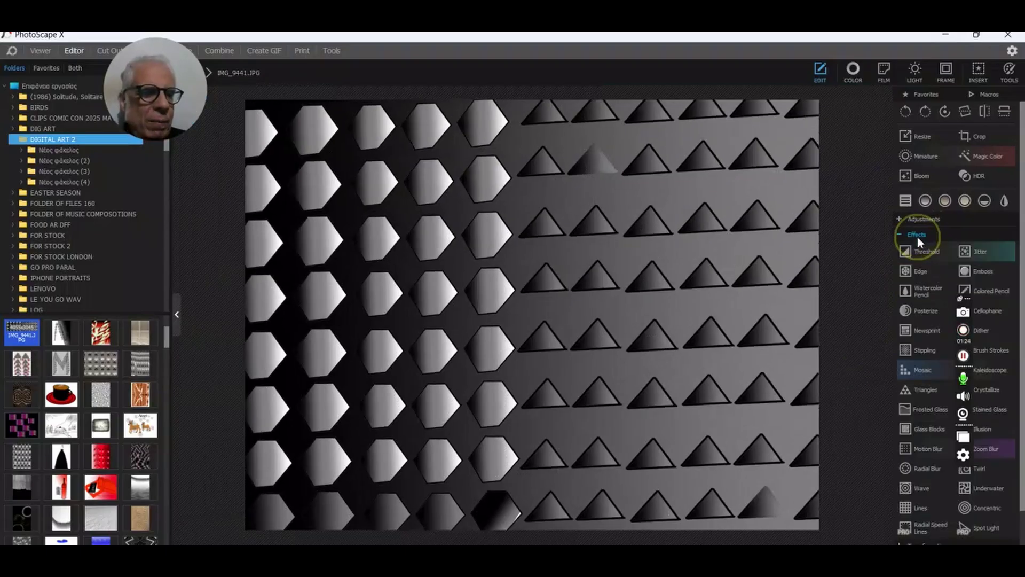
pyautogui.click(964, 272)
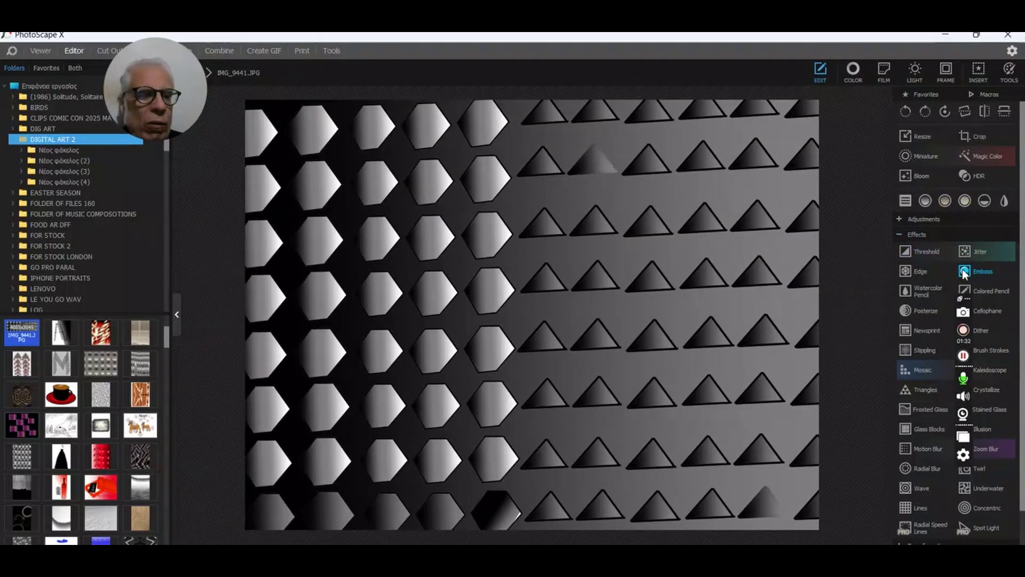
pyautogui.click(922, 257)
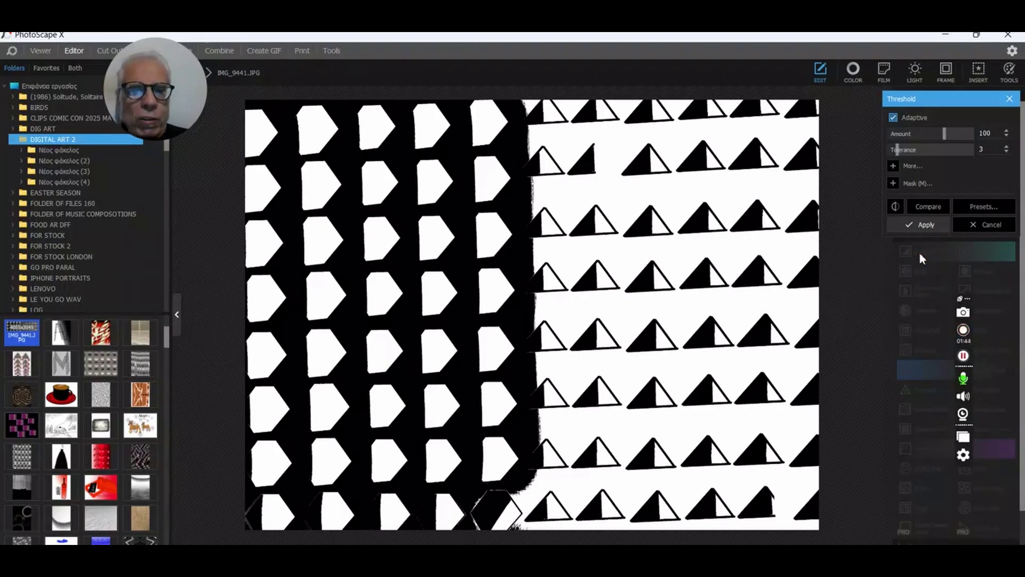
pyautogui.click(972, 233)
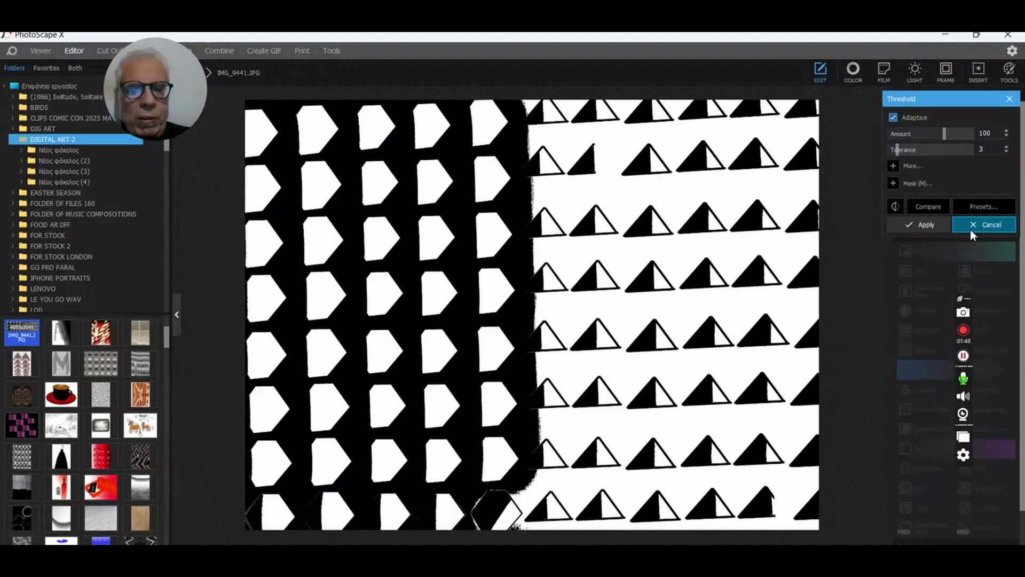
pyautogui.click(971, 231)
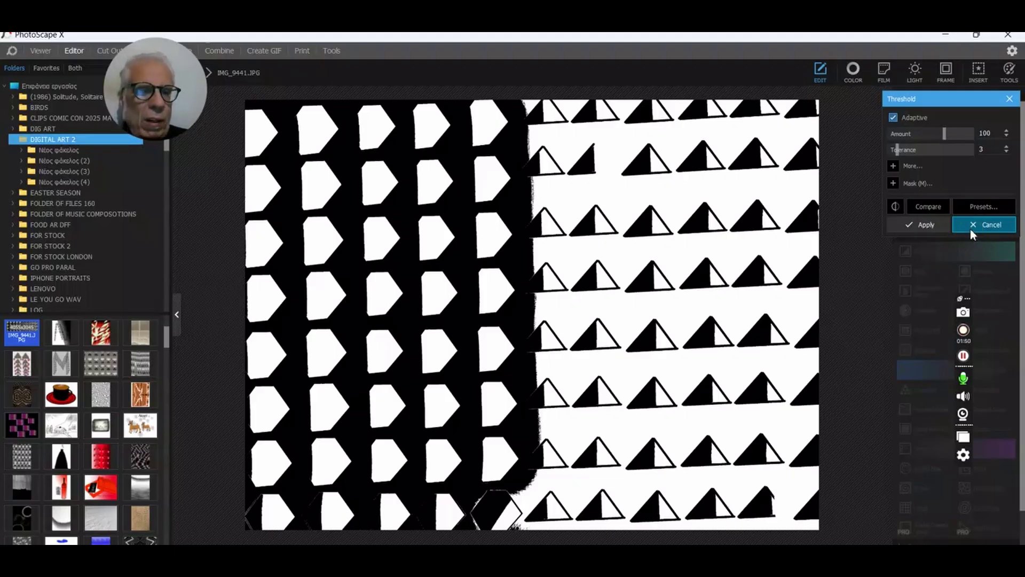
pyautogui.click(969, 228)
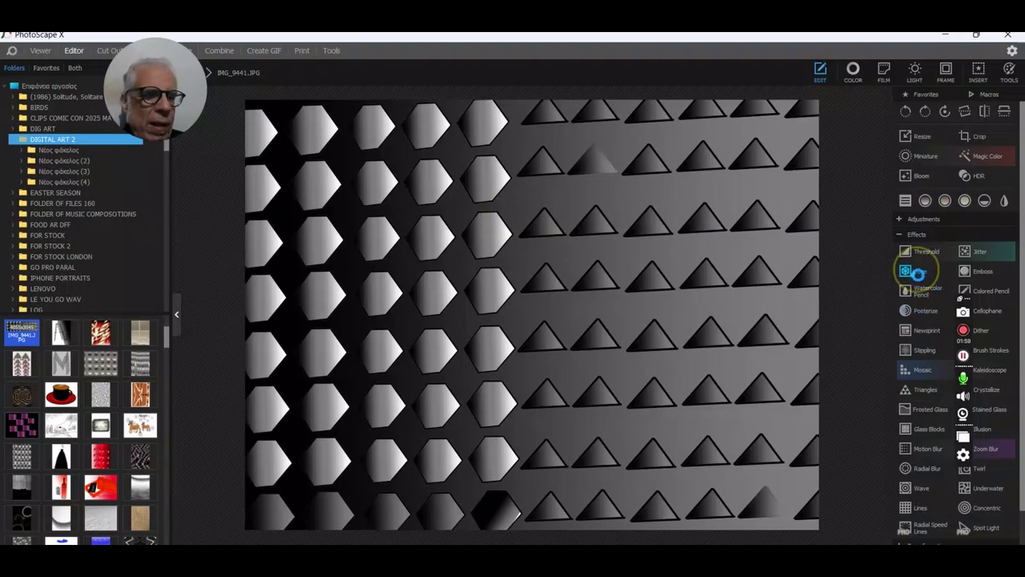
# Preview the Edge and Watercolor Pencil effects on the hexagon-and-triangle image, cancelling each one.
pyautogui.click(918, 272)
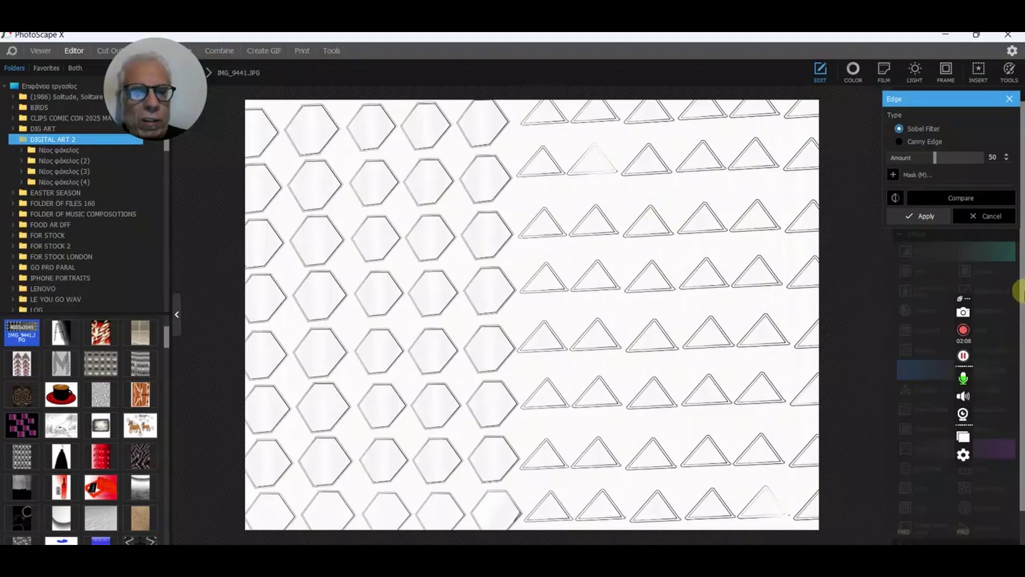
pyautogui.click(997, 223)
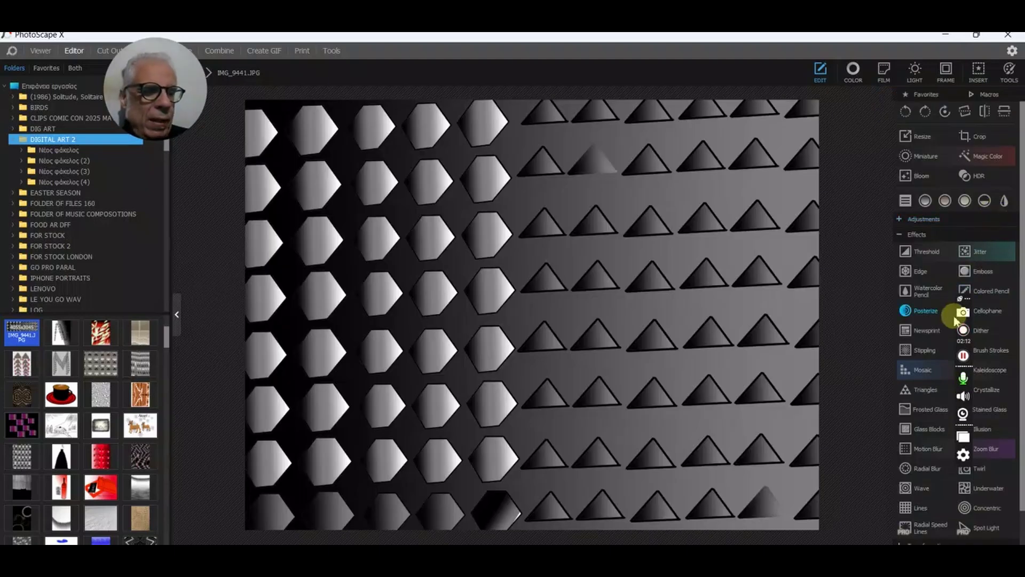
pyautogui.click(929, 292)
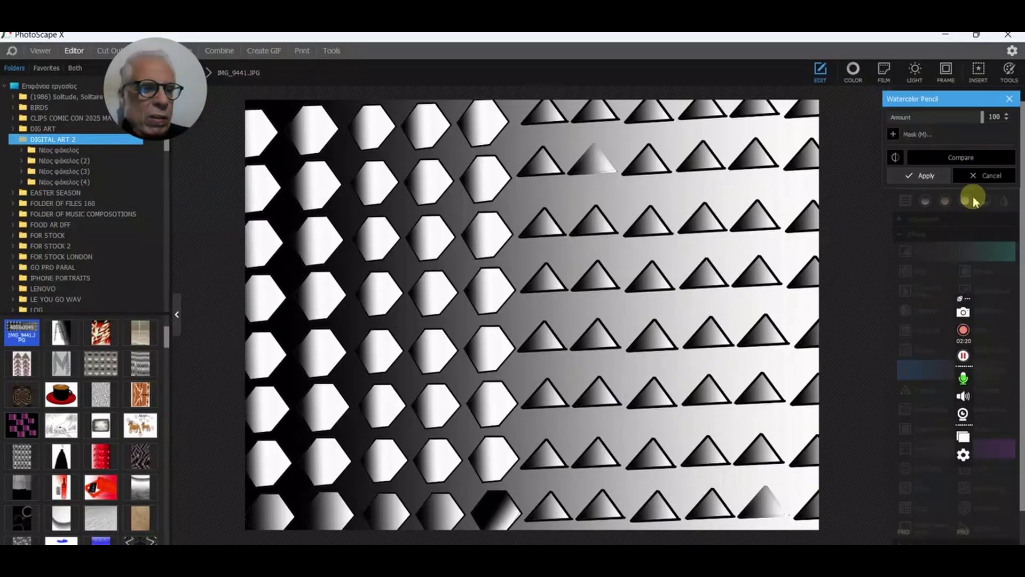
pyautogui.click(982, 177)
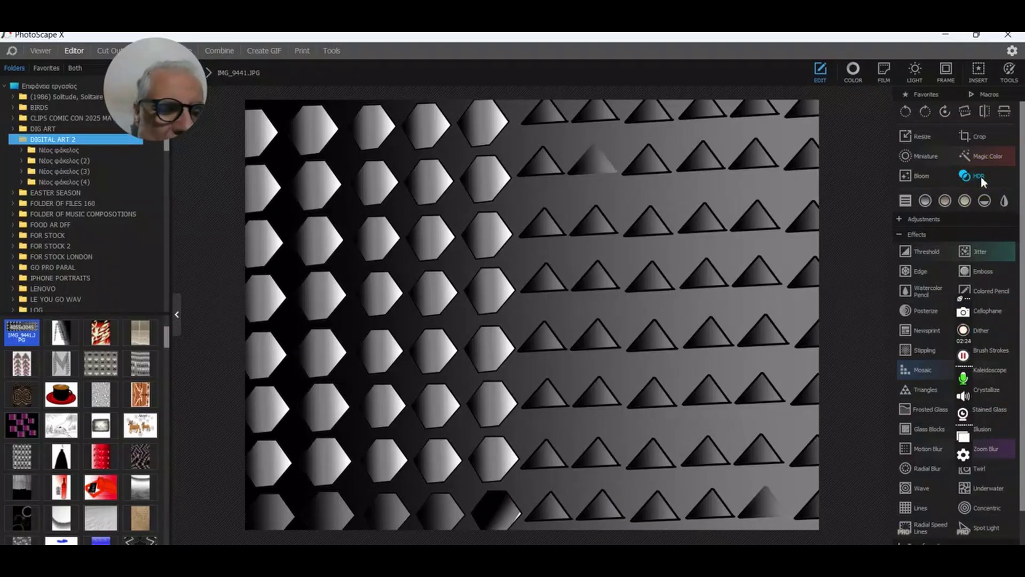
# Preview the Posterize and Triangles effects on the hexagon-and-triangle image, cancelling each one.
pyautogui.click(927, 311)
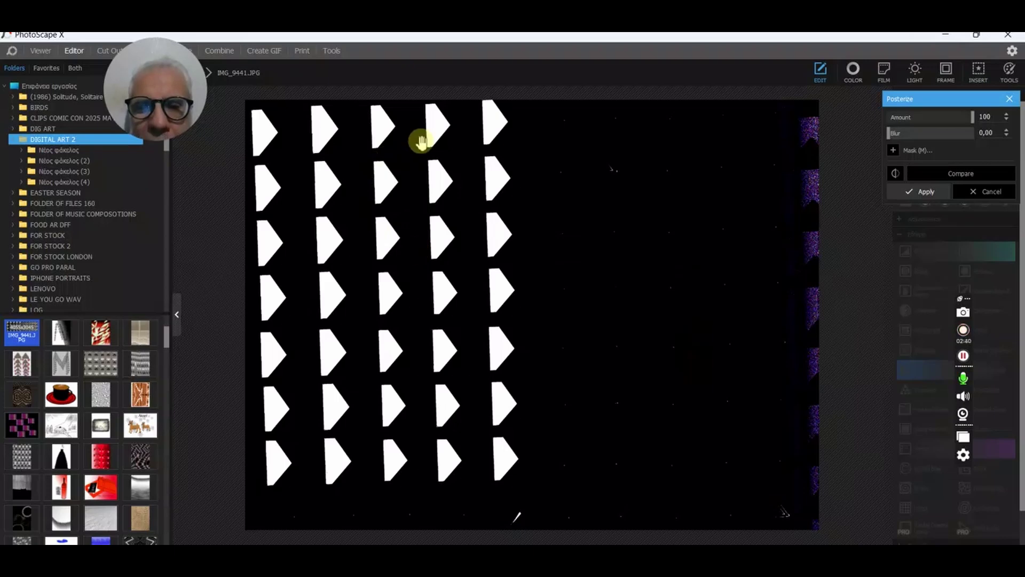
pyautogui.click(986, 194)
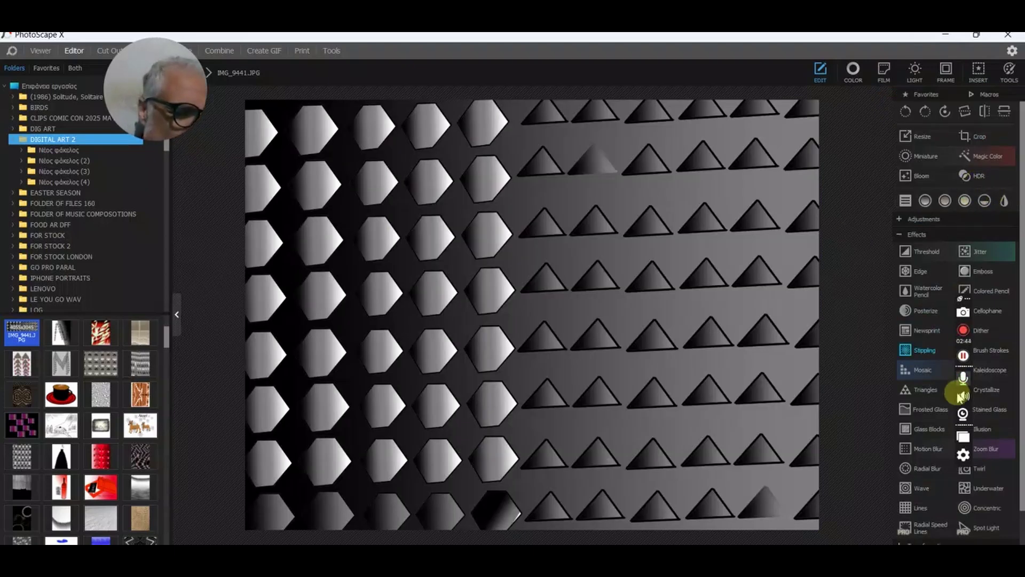
pyautogui.click(927, 390)
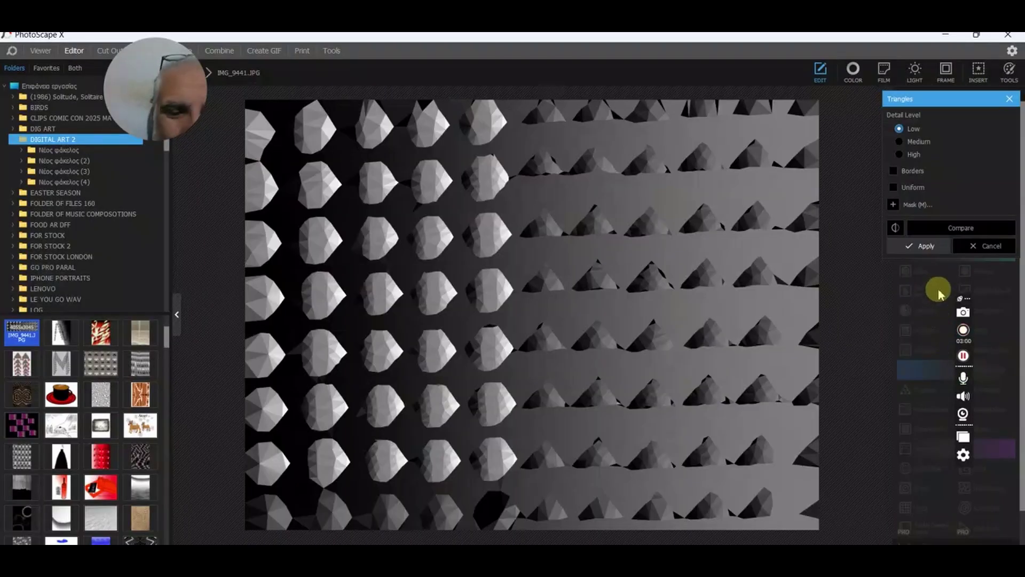
pyautogui.click(982, 250)
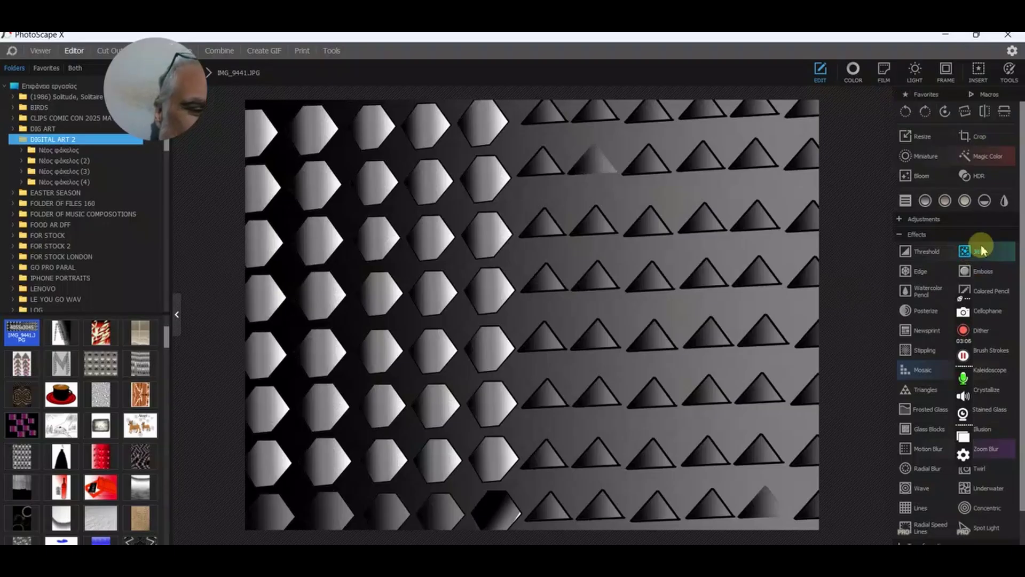
# Preview the Newsprint and Frosted Glass effects on the hexagon-and-triangle image, cancelling each one.
pyautogui.click(923, 329)
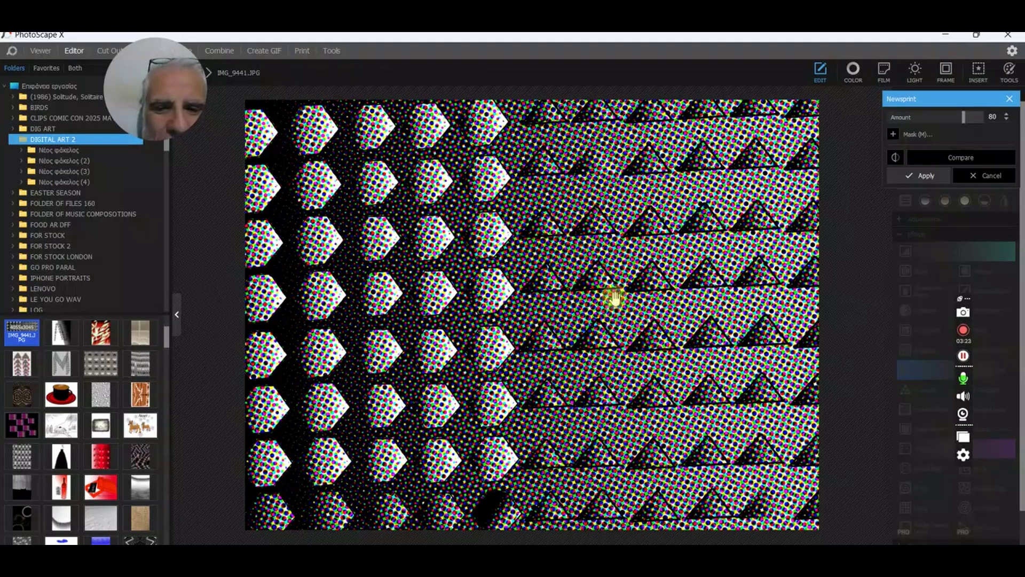
pyautogui.click(994, 178)
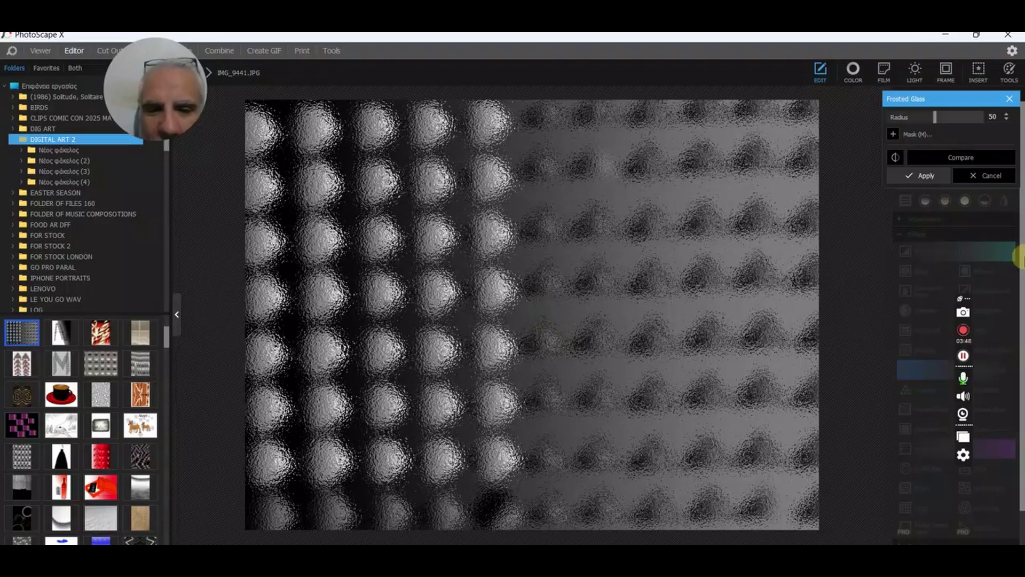
pyautogui.click(985, 176)
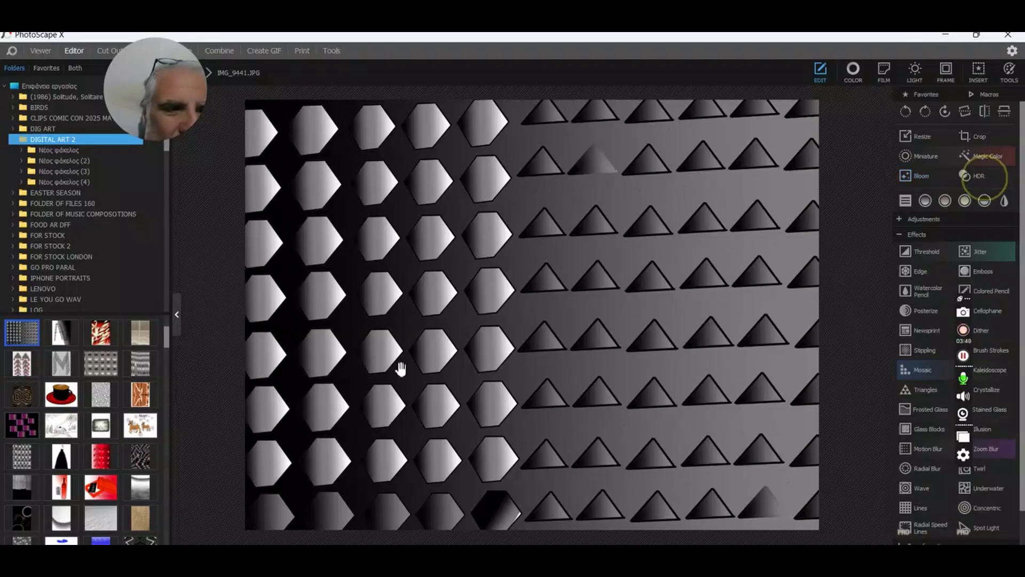
# Open the coffee cup image IMG_9450.JPG in the editor, discarding the unsaved changes to the current photo.
pyautogui.click(47, 400)
pyautogui.moveTo(53, 395); pyautogui.dragTo(544, 337)
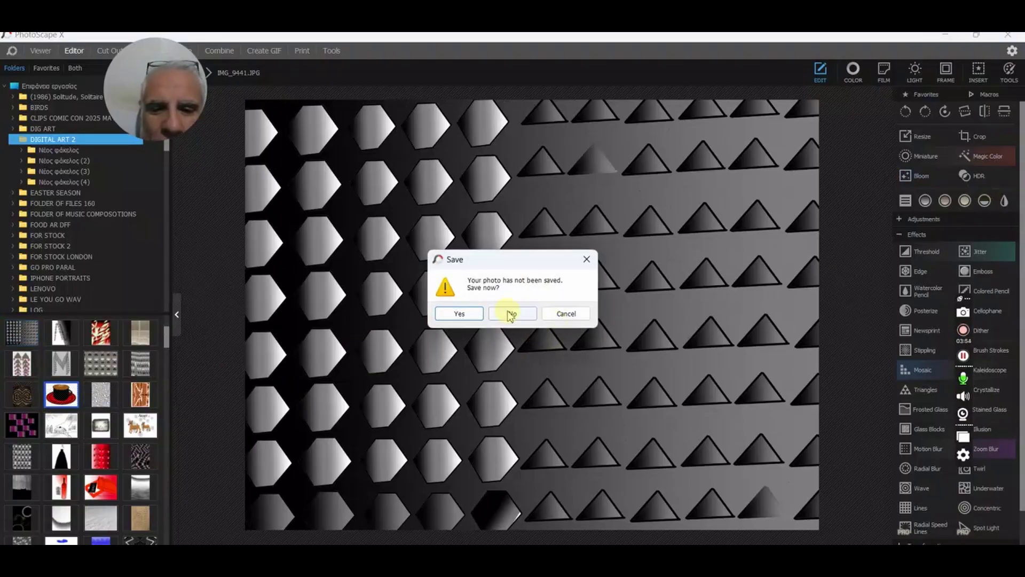
pyautogui.click(510, 314)
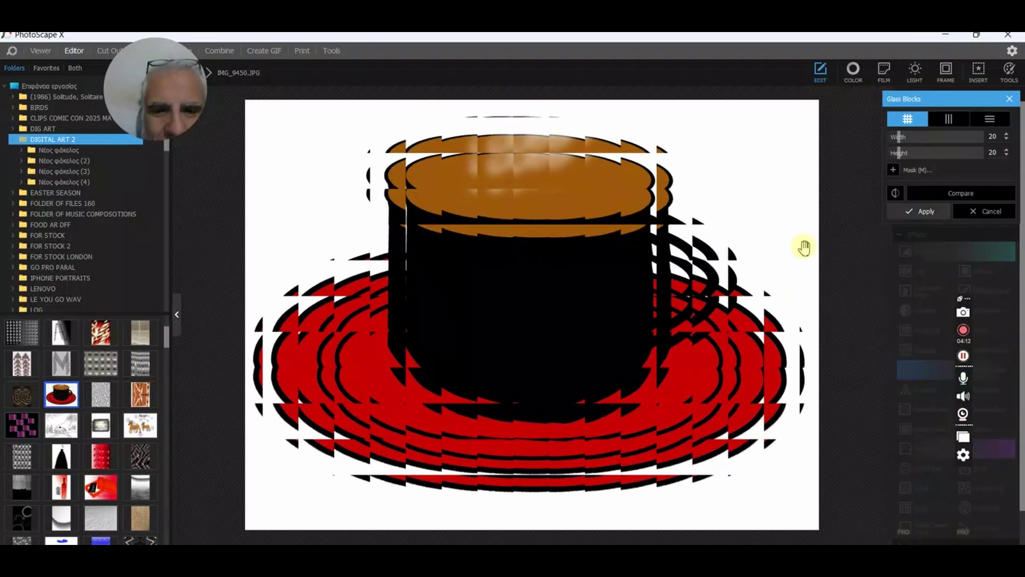
# Cancel the Glass Blocks preview on the coffee cup image and preview the Newsprint effect without applying it.
pyautogui.click(985, 210)
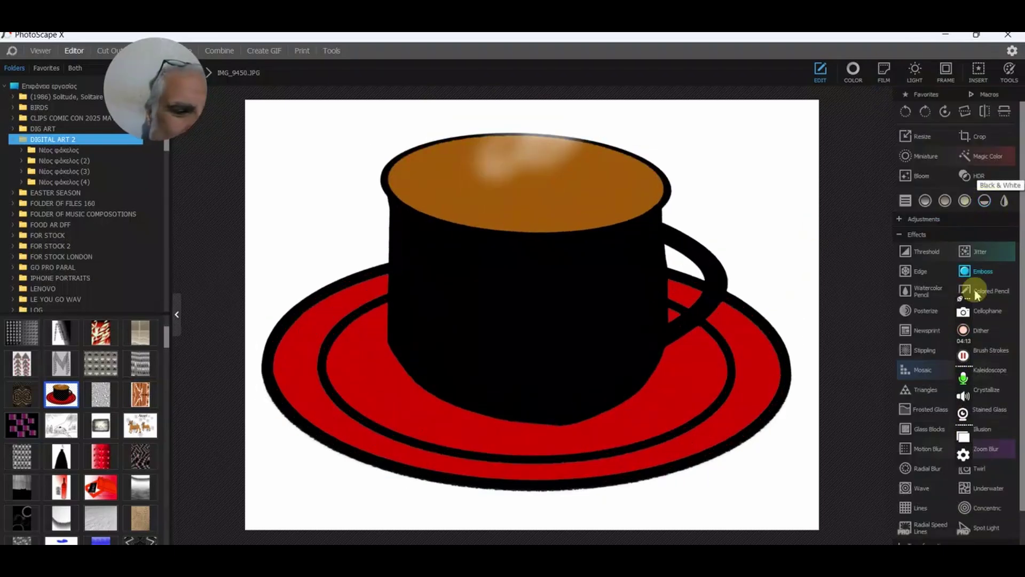
pyautogui.click(933, 426)
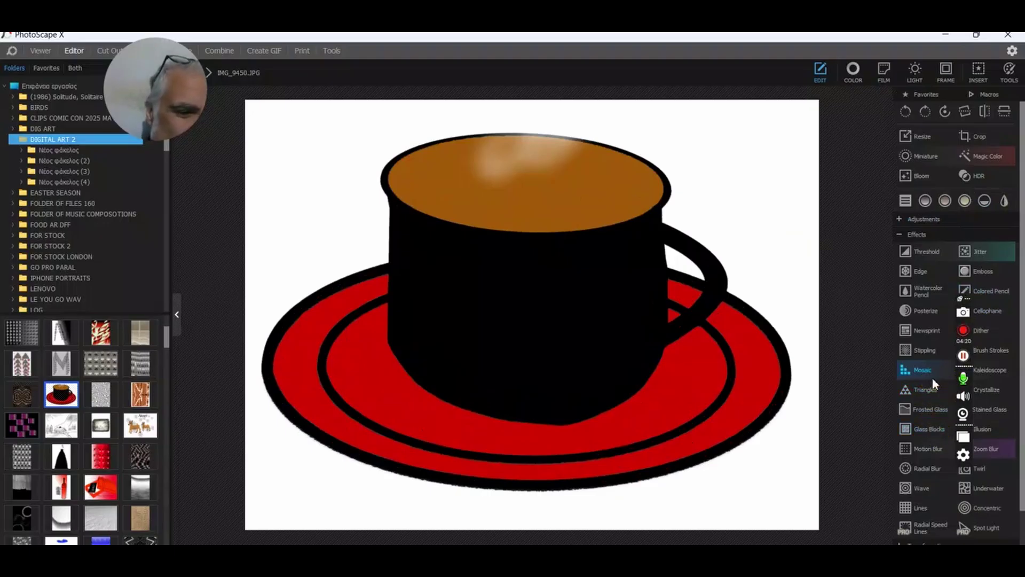
pyautogui.click(930, 332)
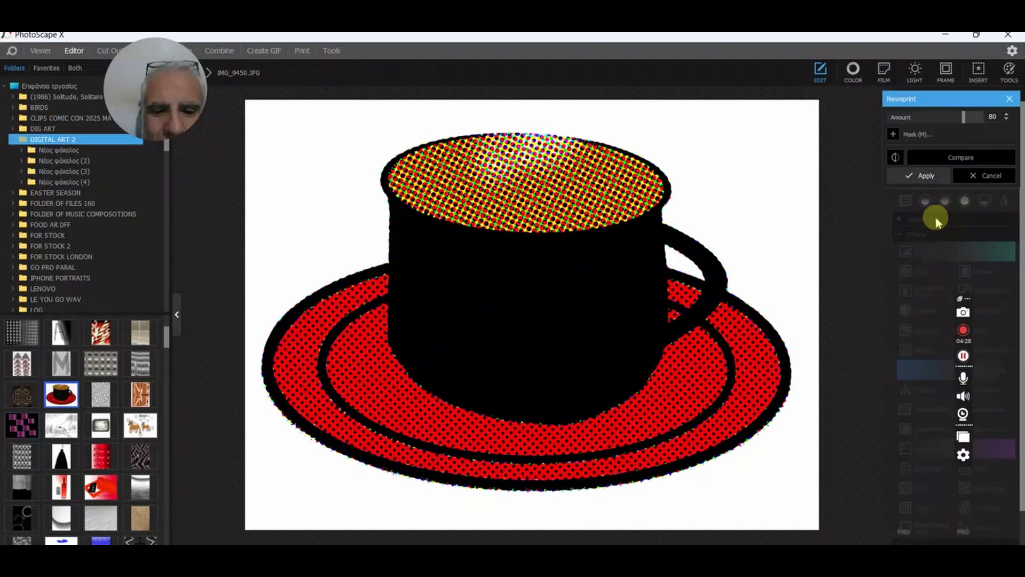
pyautogui.click(988, 175)
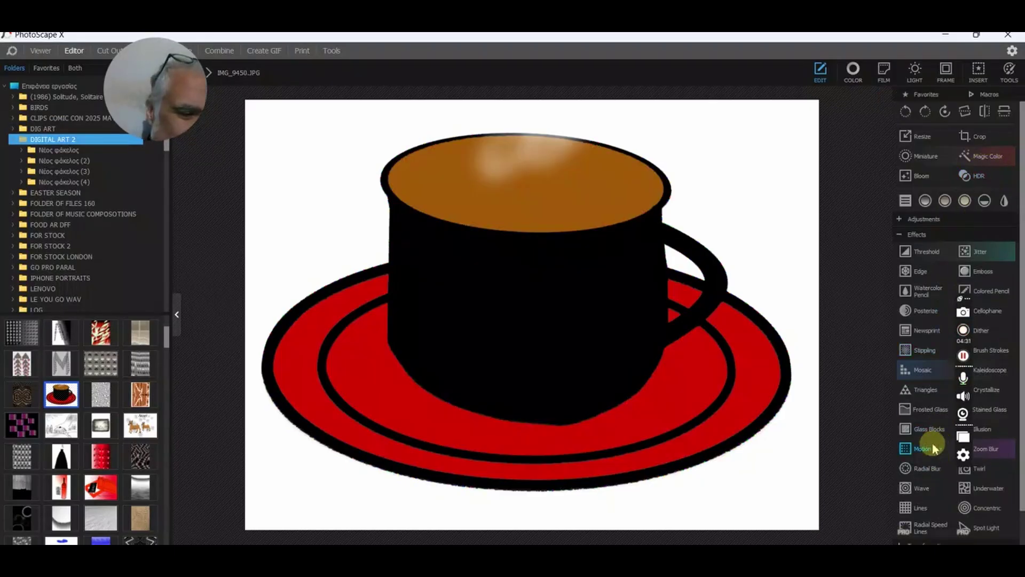
# Preview the Glass Blocks and Motion Blur effects on the coffee cup image, cancelling each one.
pyautogui.click(930, 428)
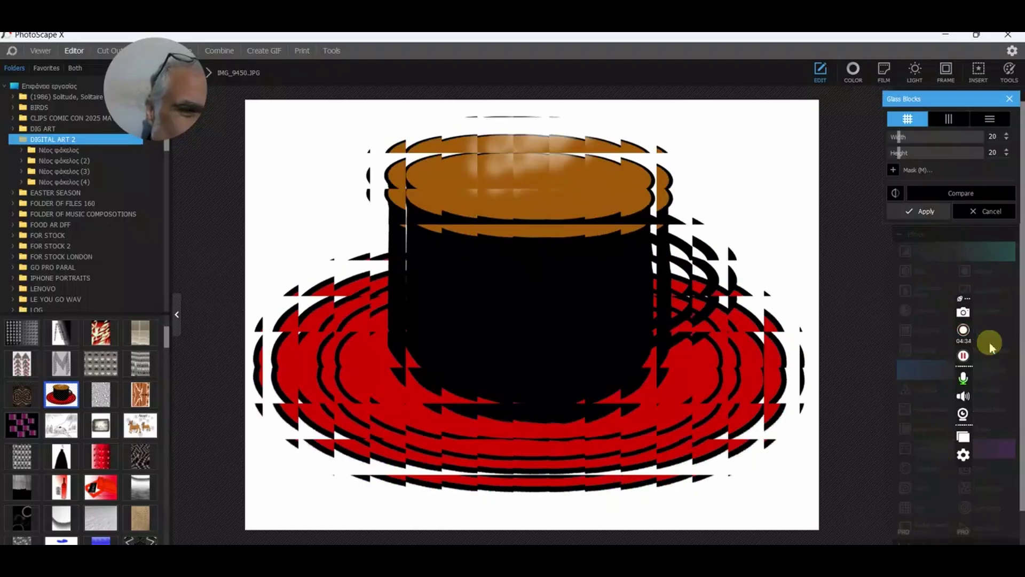
pyautogui.click(989, 211)
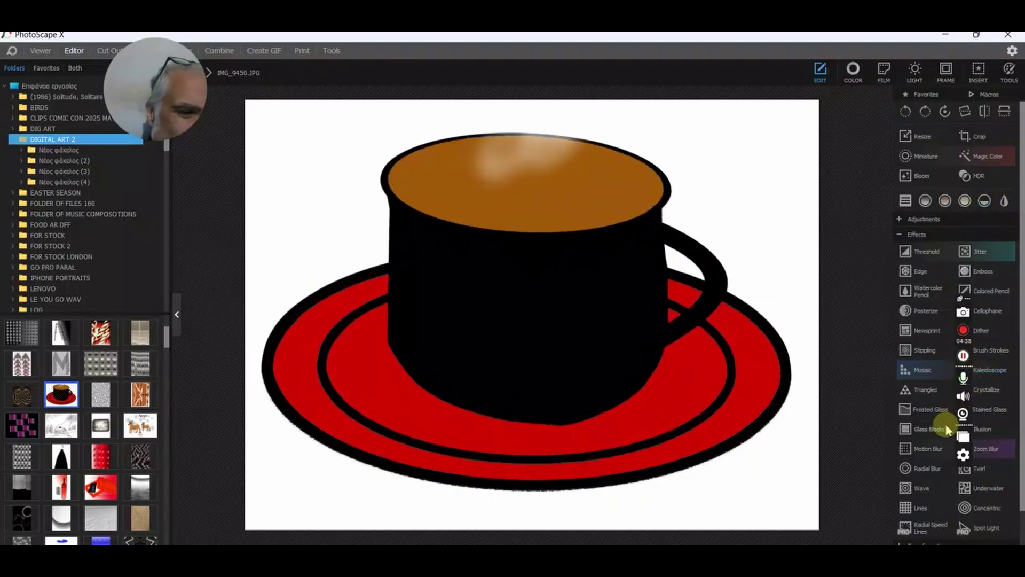
pyautogui.click(926, 454)
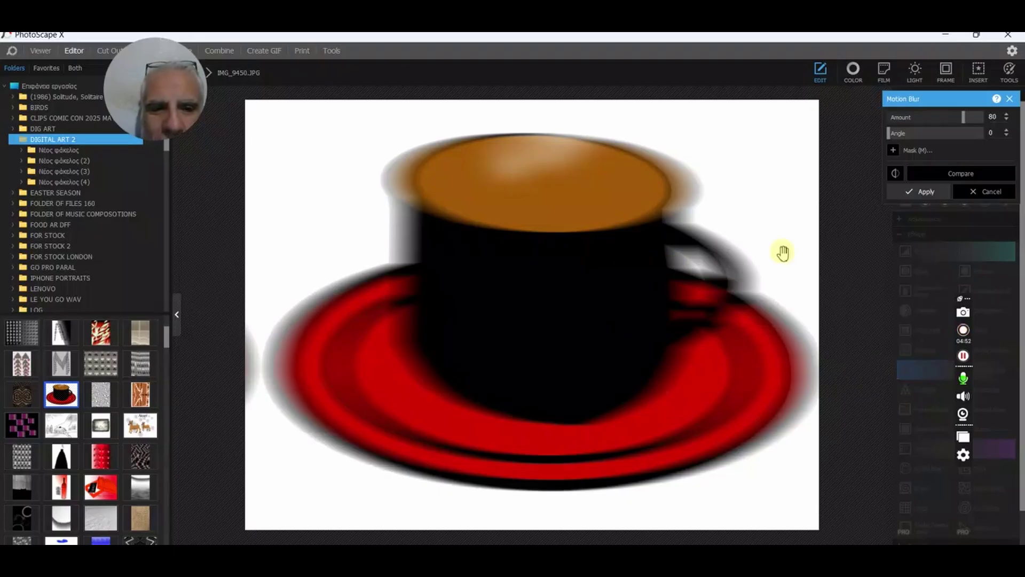
pyautogui.click(1008, 192)
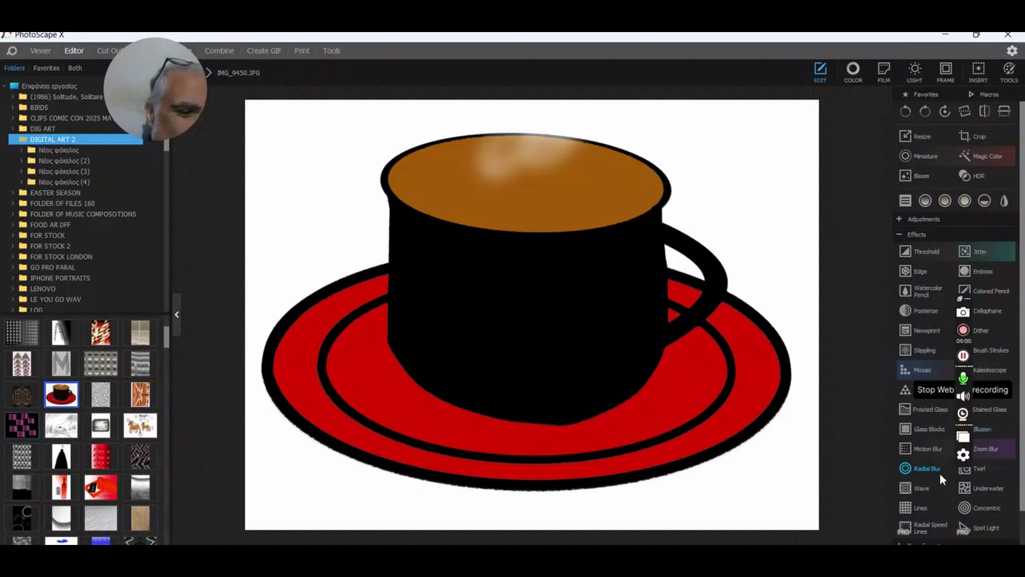
# Preview the Wave and Lines effects on the coffee cup image, cancelling each one.
pyautogui.click(918, 487)
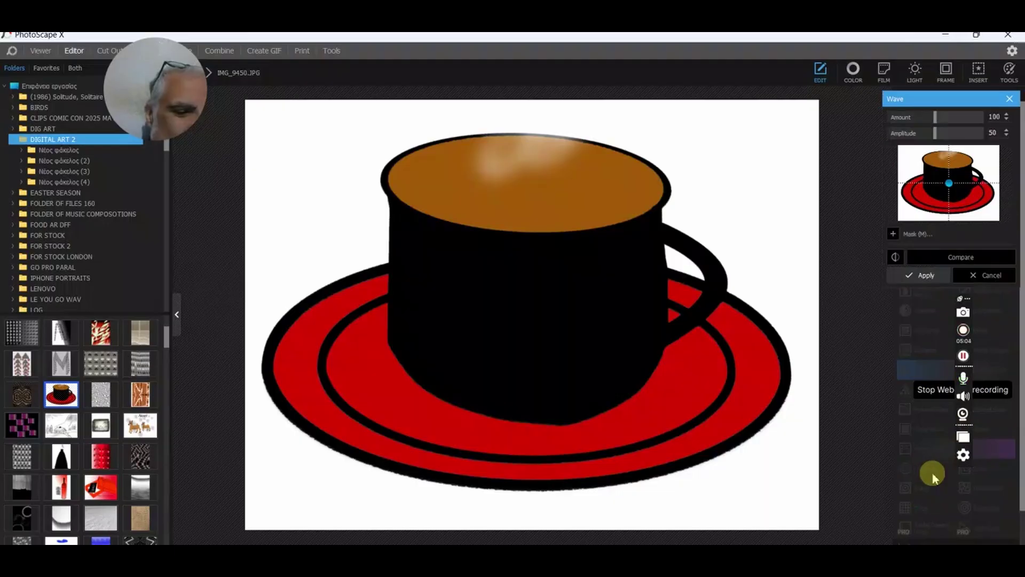
pyautogui.click(989, 273)
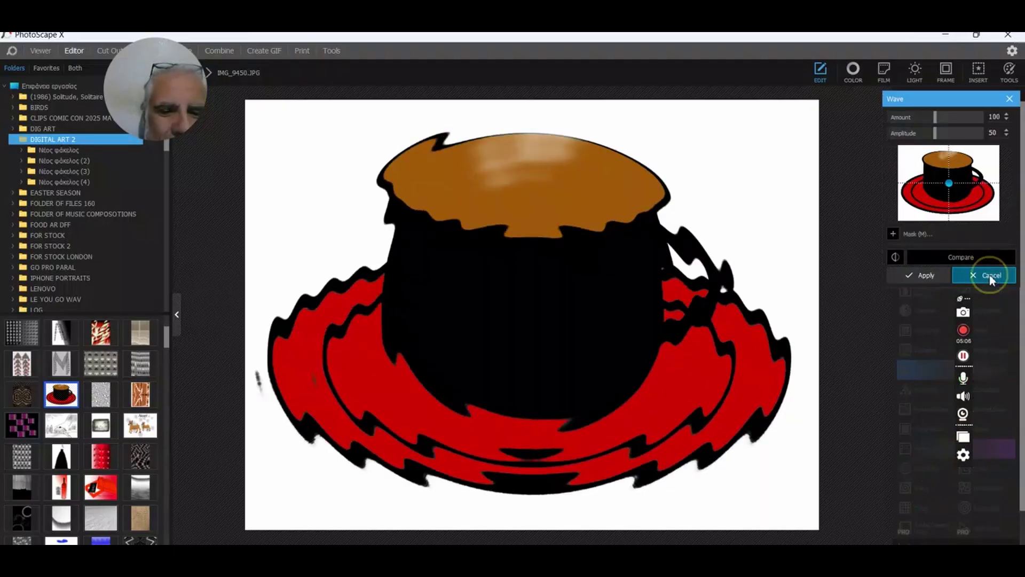
pyautogui.click(926, 509)
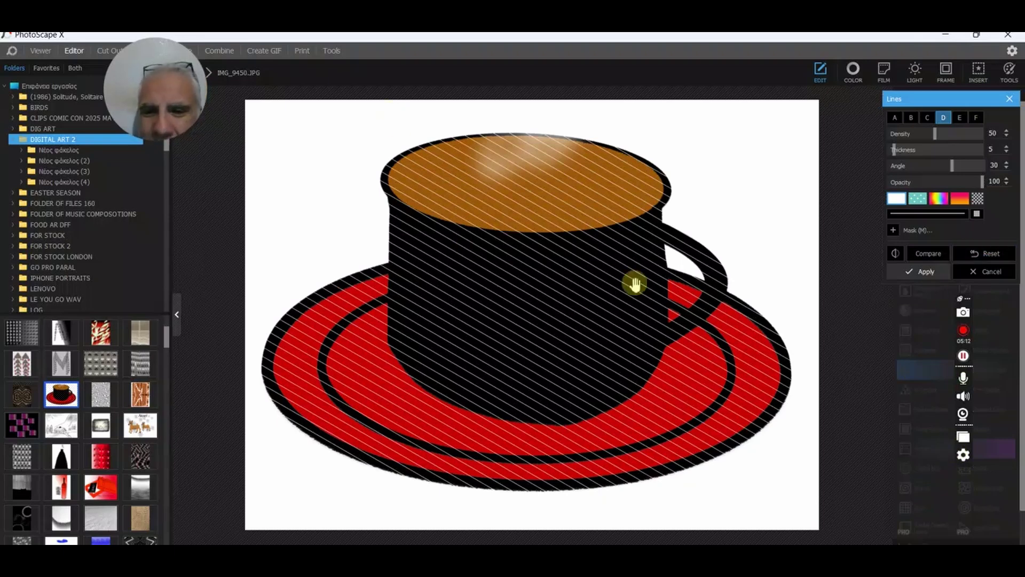
pyautogui.click(993, 272)
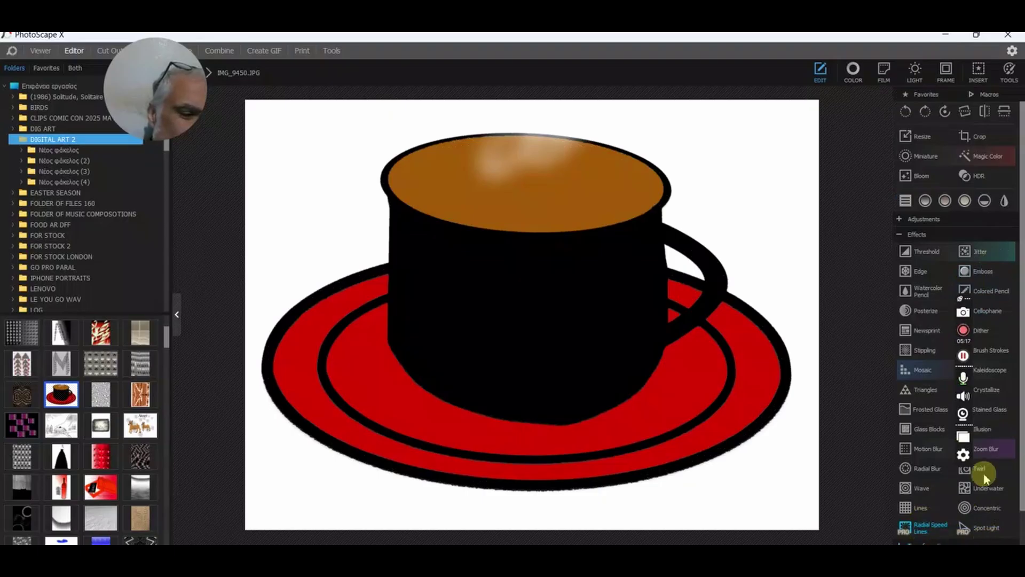
# Try the Radial Speed Lines effect, close the Store window, and preview the Jitter effect without applying it.
pyautogui.click(933, 527)
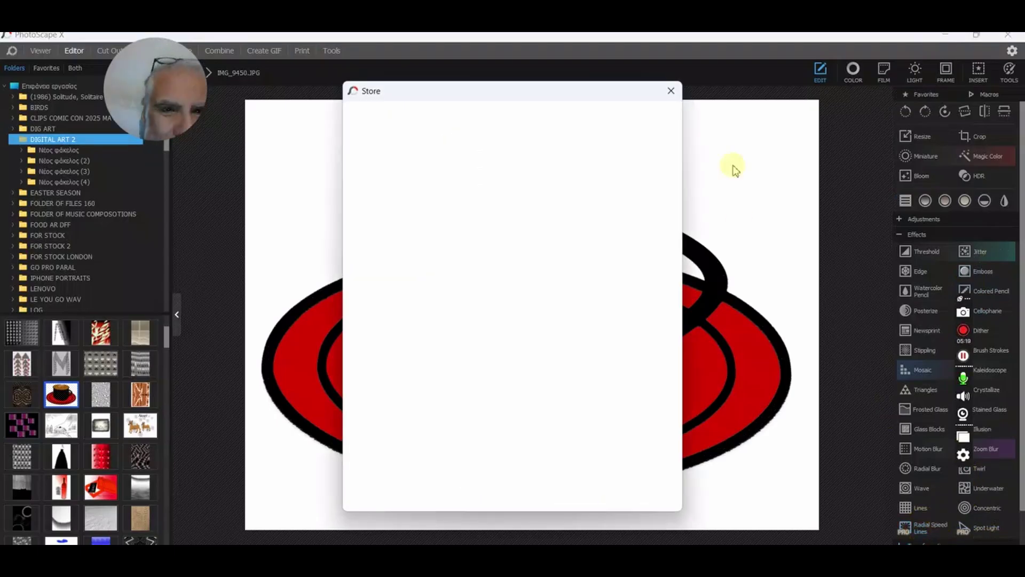
pyautogui.click(672, 91)
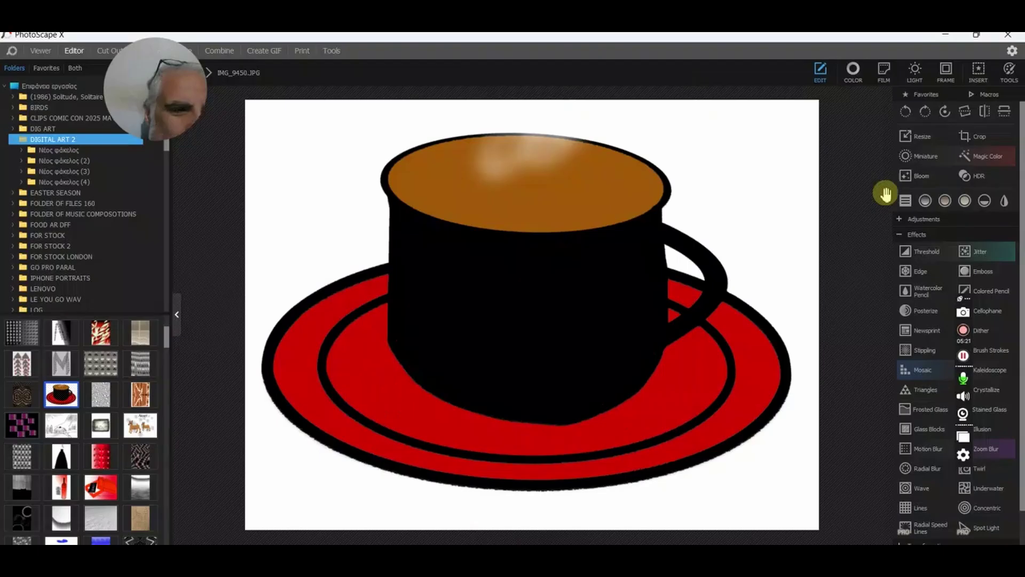
pyautogui.click(985, 252)
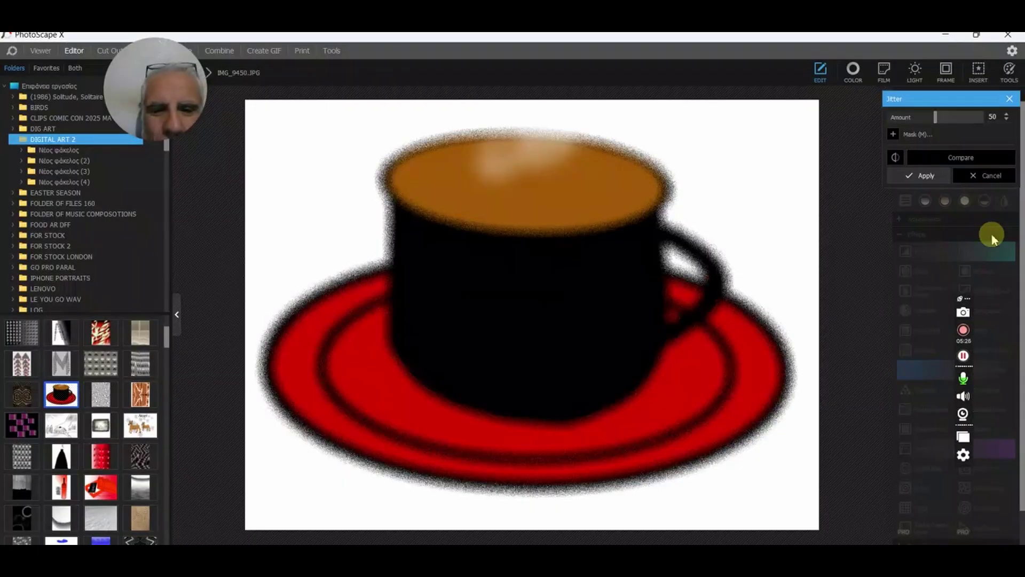
pyautogui.click(989, 175)
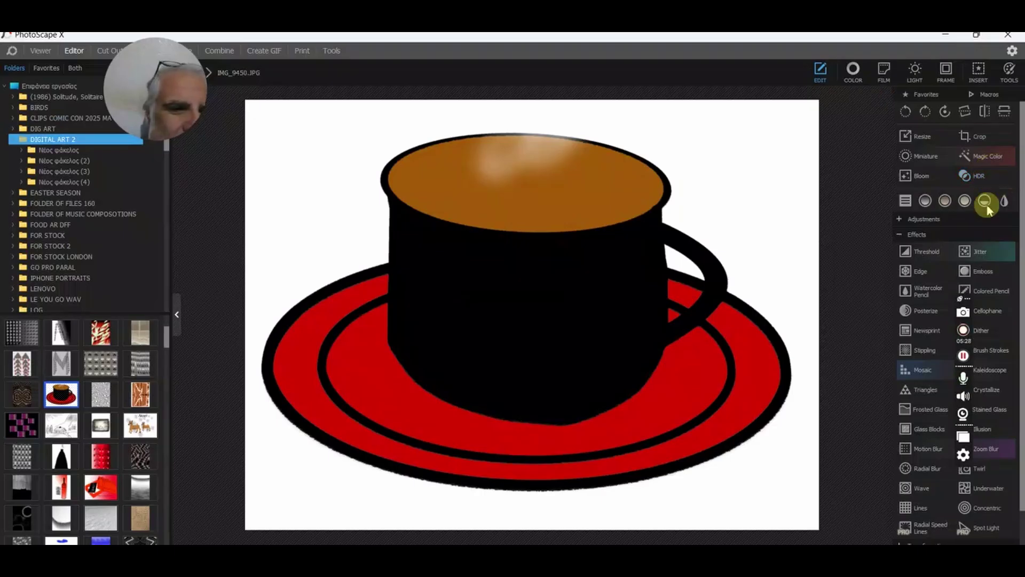
# Preview the Emboss effect on the coffee cup image and cancel it.
pyautogui.click(988, 272)
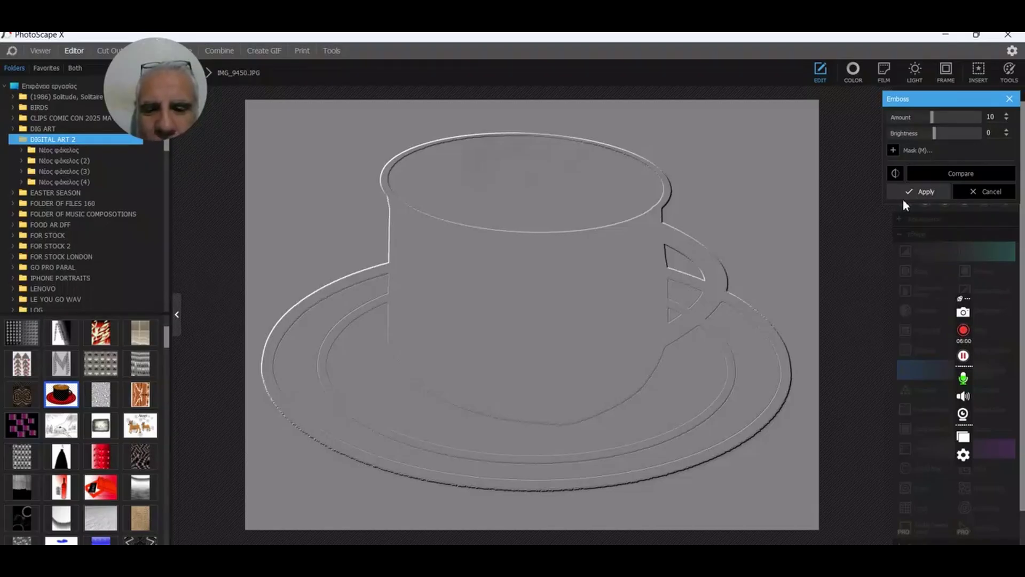
pyautogui.click(977, 194)
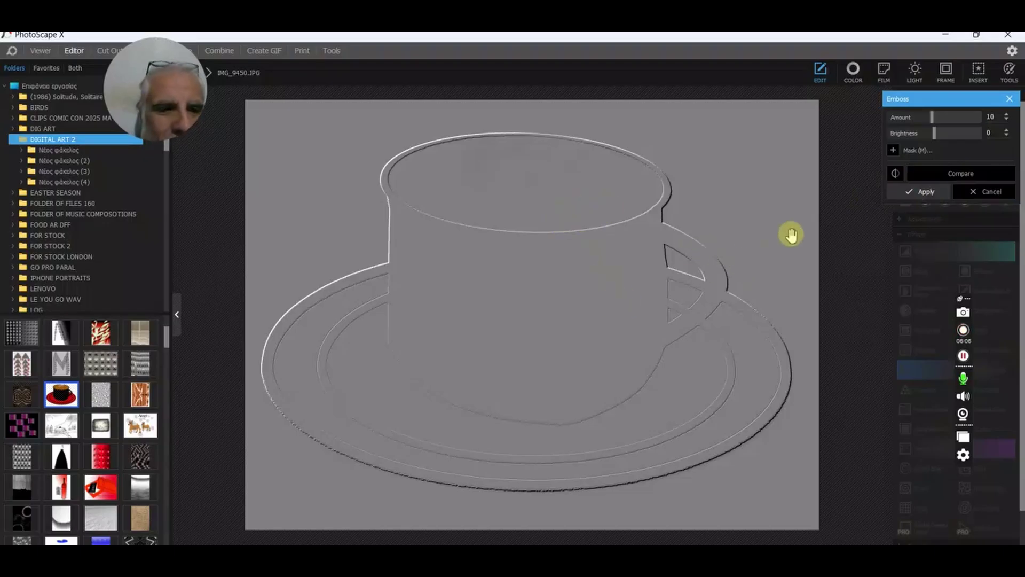
pyautogui.click(988, 192)
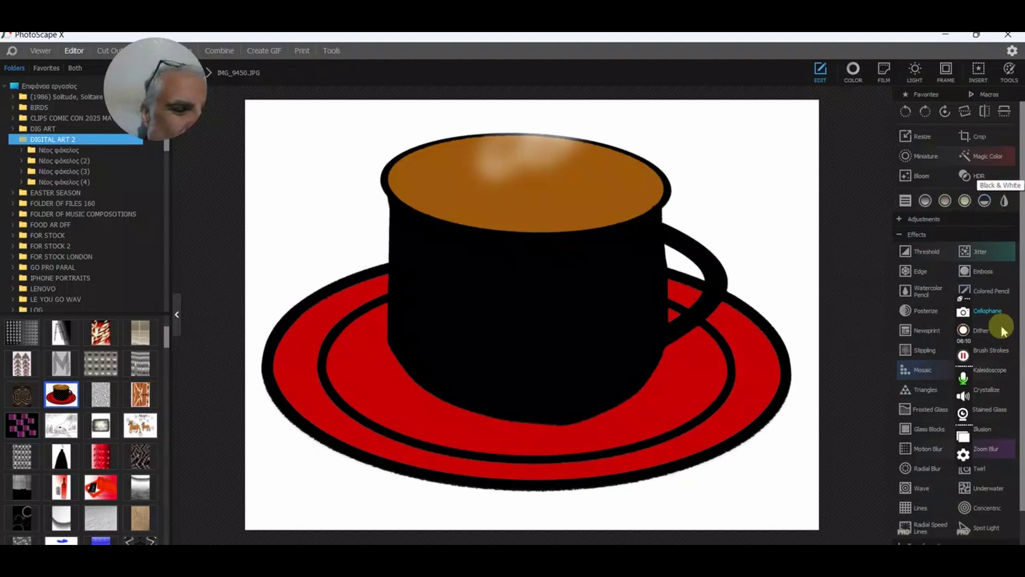
# Preview the Colored Pencil and Cellophane effects on the coffee cup image, cancelling each one.
pyautogui.click(991, 290)
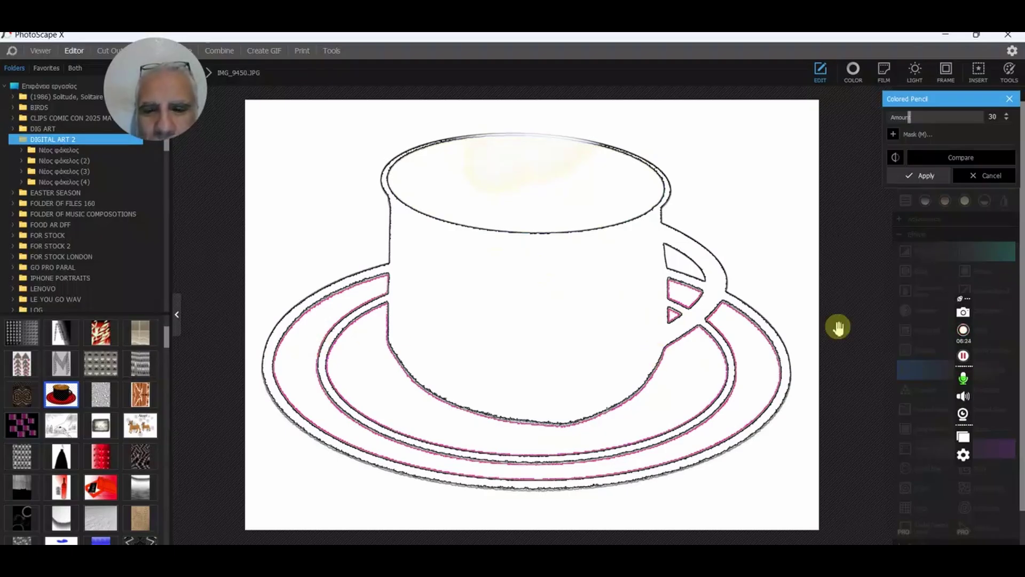
pyautogui.click(990, 176)
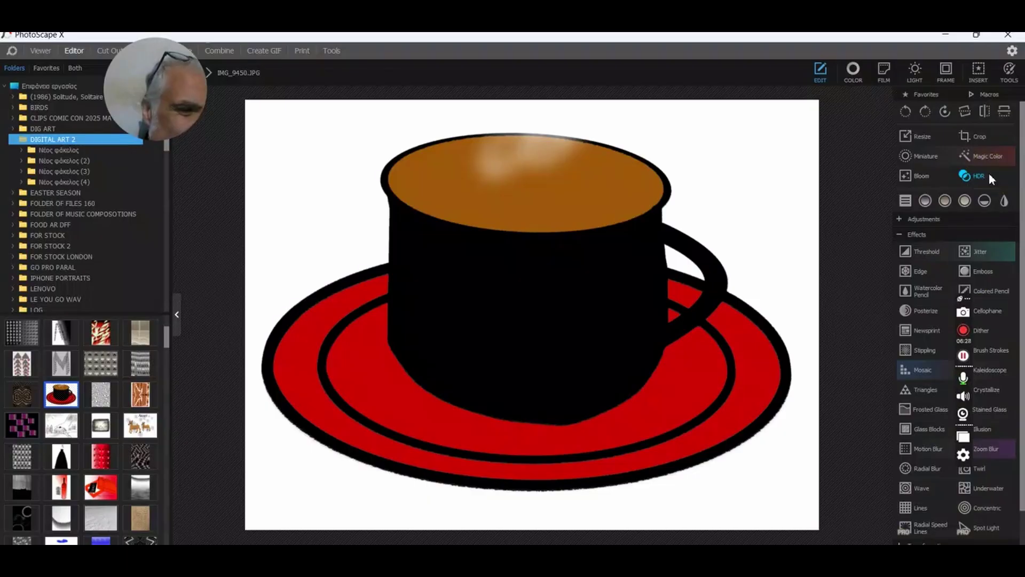
pyautogui.click(993, 315)
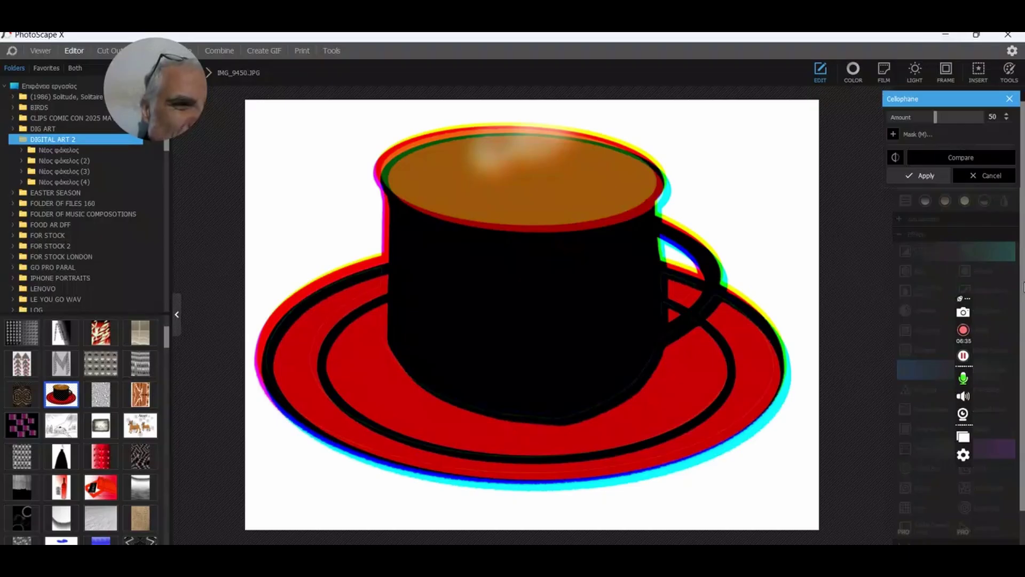
pyautogui.click(987, 178)
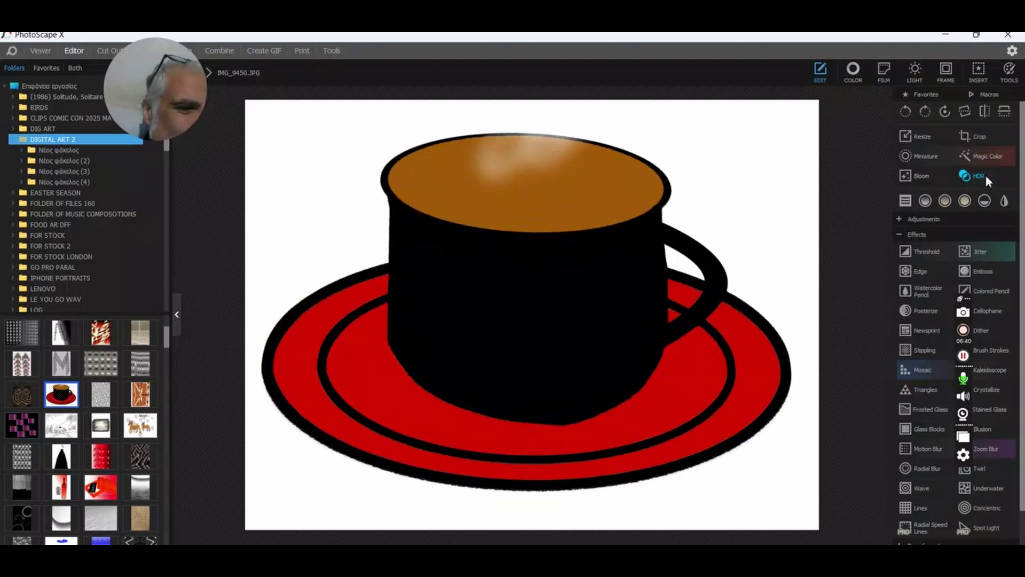
# Preview the Brush Strokes effect with the Crosshatch type on the coffee cup image without applying it.
pyautogui.click(989, 353)
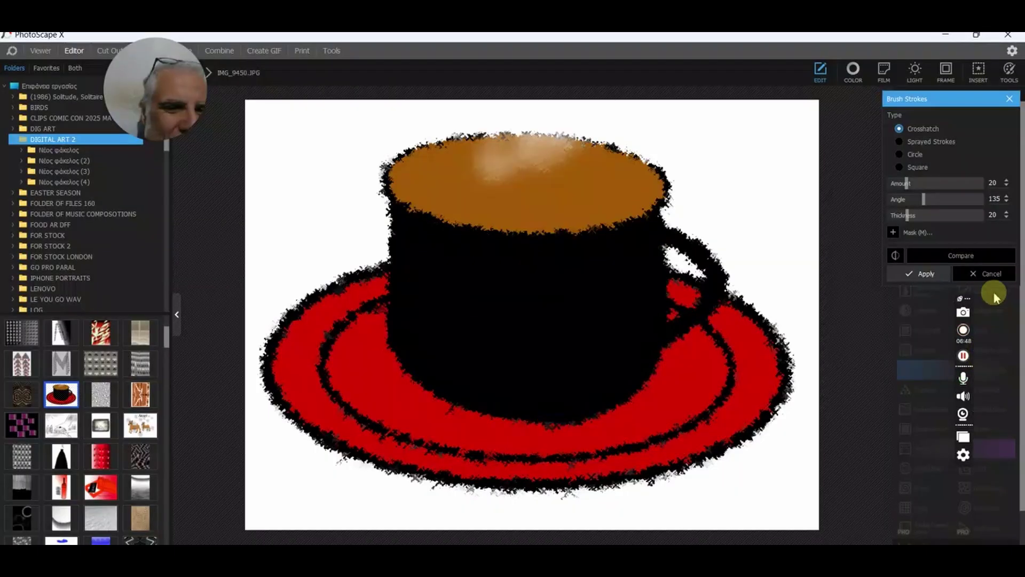
pyautogui.moveTo(961, 299); pyautogui.dragTo(1019, 466)
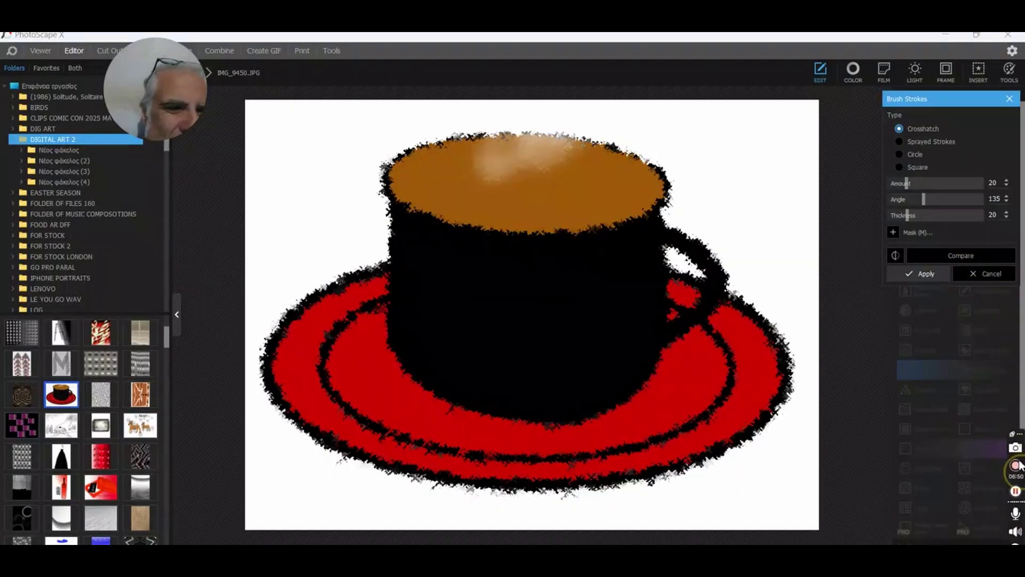
pyautogui.click(985, 277)
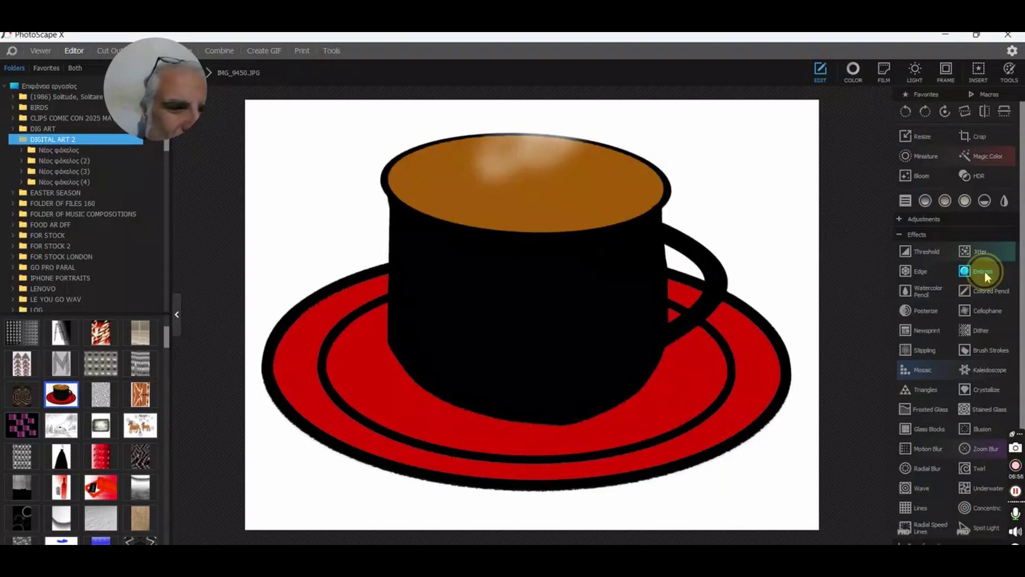
pyautogui.click(986, 273)
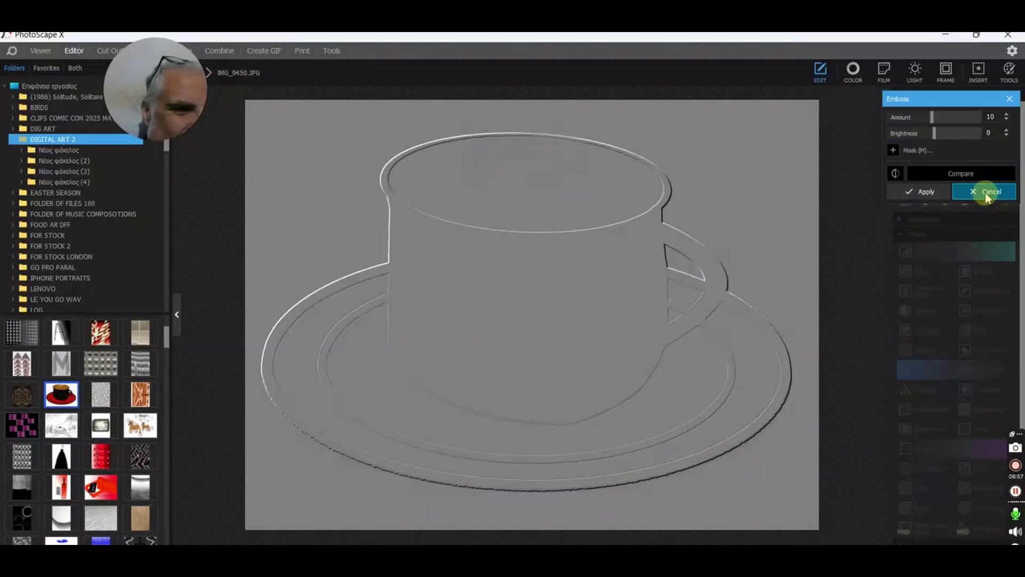
pyautogui.click(985, 192)
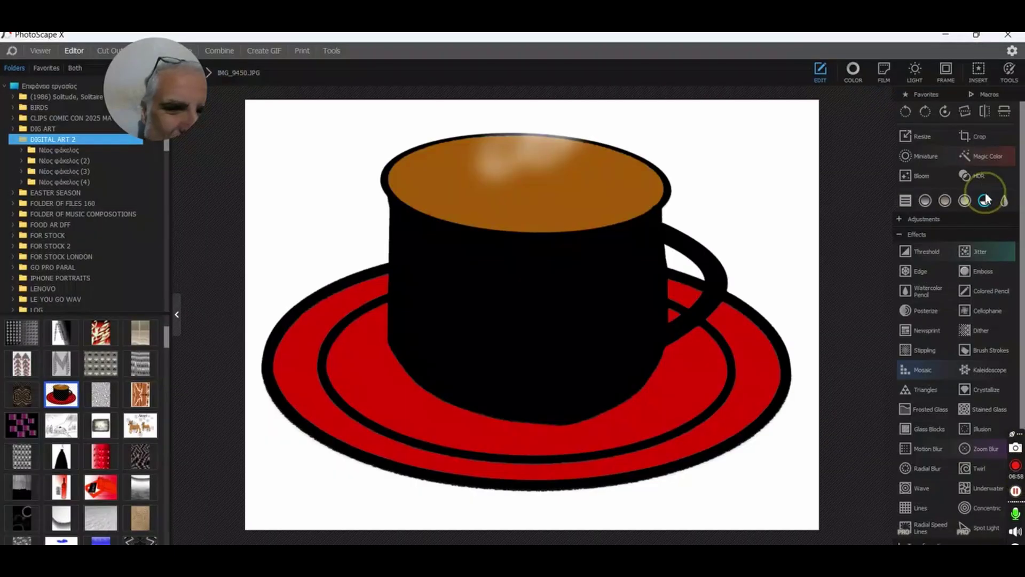
# Preview the Kaleidoscope effect on the coffee cup image, examine the repeating pattern, and cancel it.
pyautogui.click(991, 370)
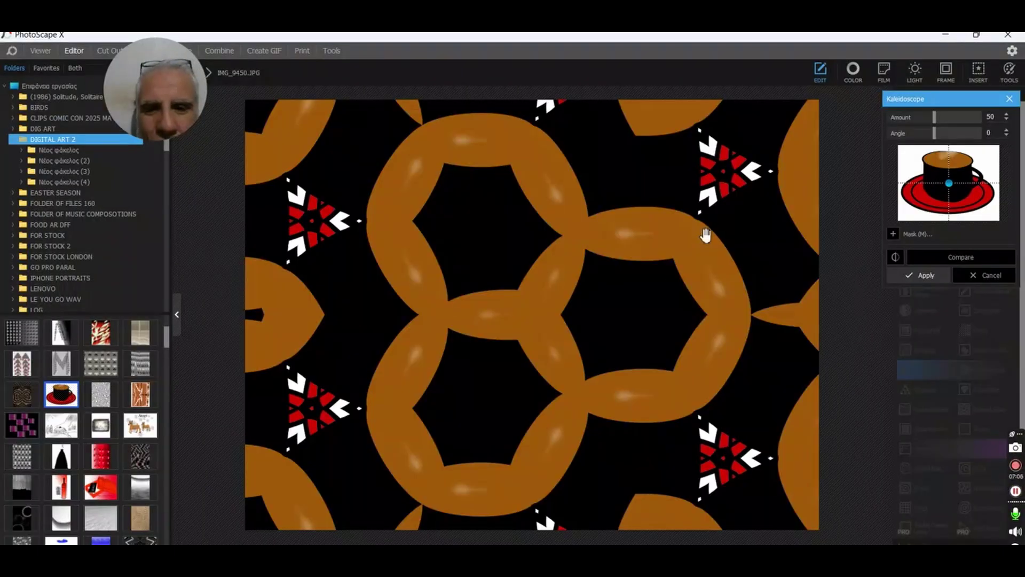
pyautogui.click(280, 275)
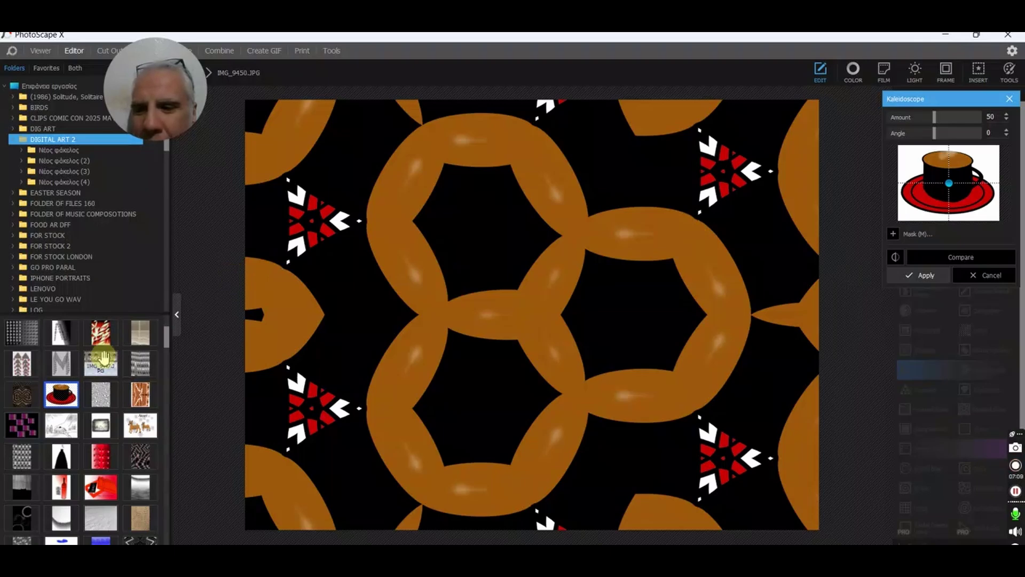
pyautogui.click(885, 339)
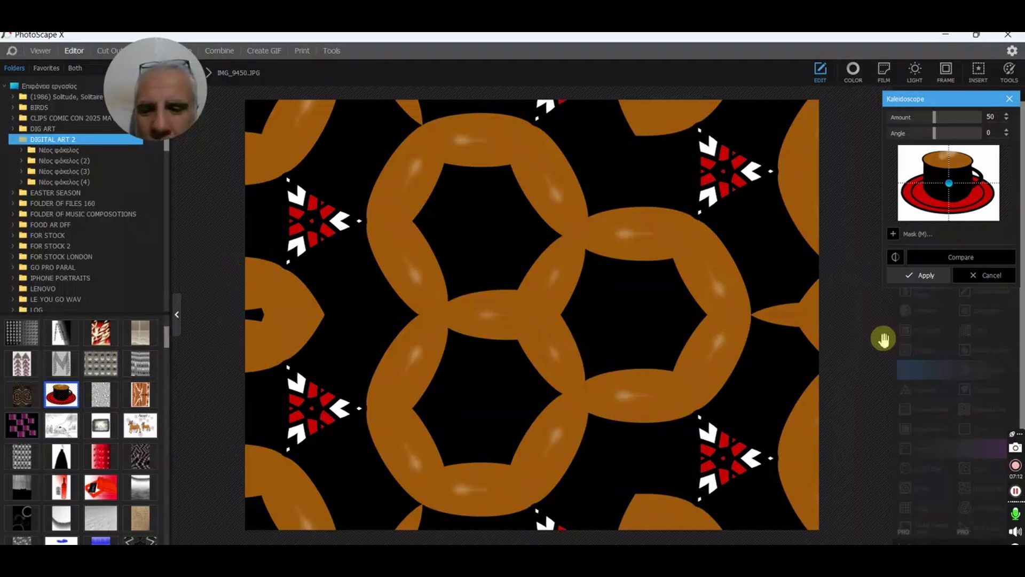
pyautogui.click(518, 226)
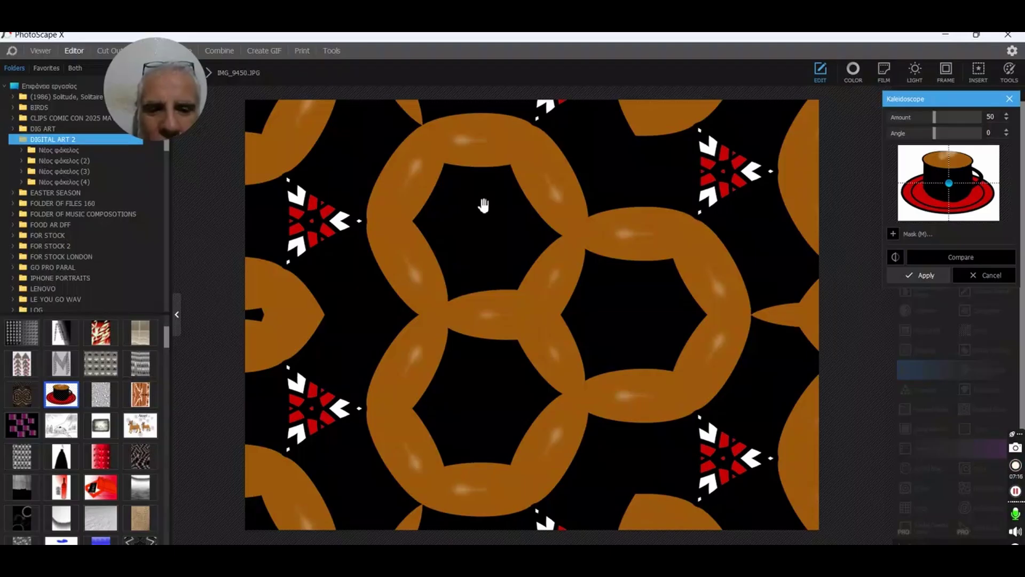
pyautogui.click(986, 276)
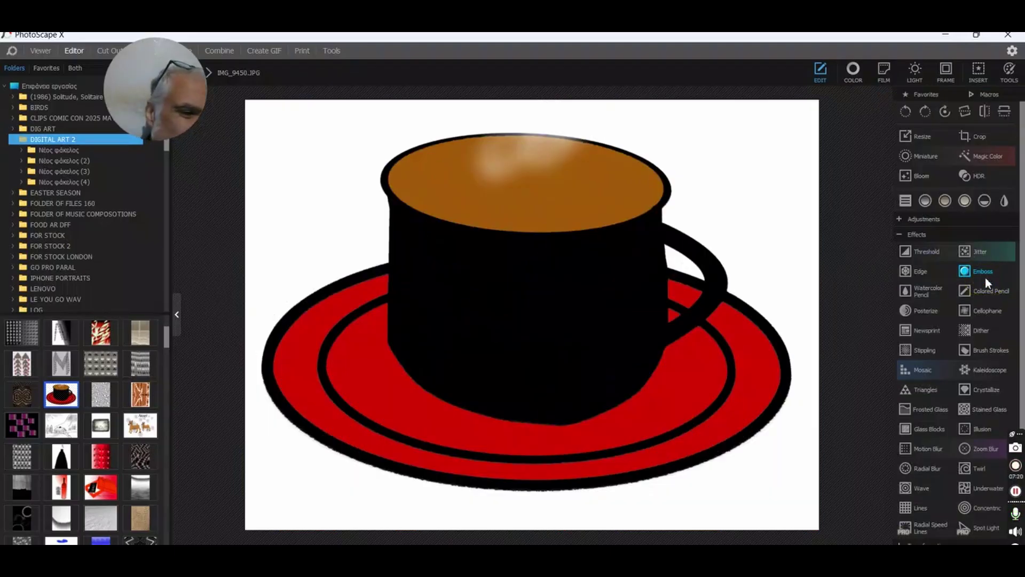
# Preview the Stained Glass and Illusion effects on the coffee cup image, cancelling each one.
pyautogui.click(998, 412)
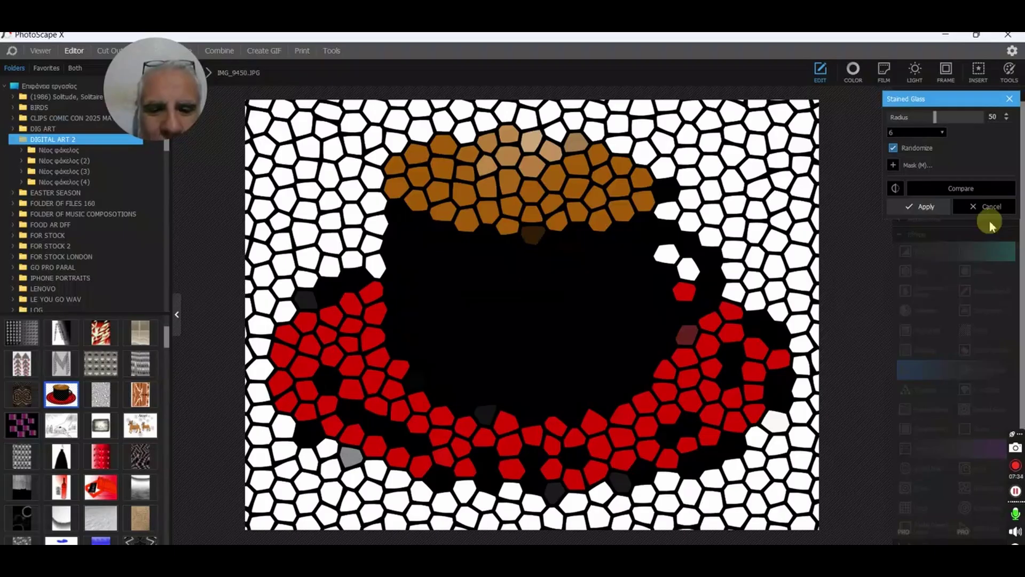
pyautogui.click(992, 209)
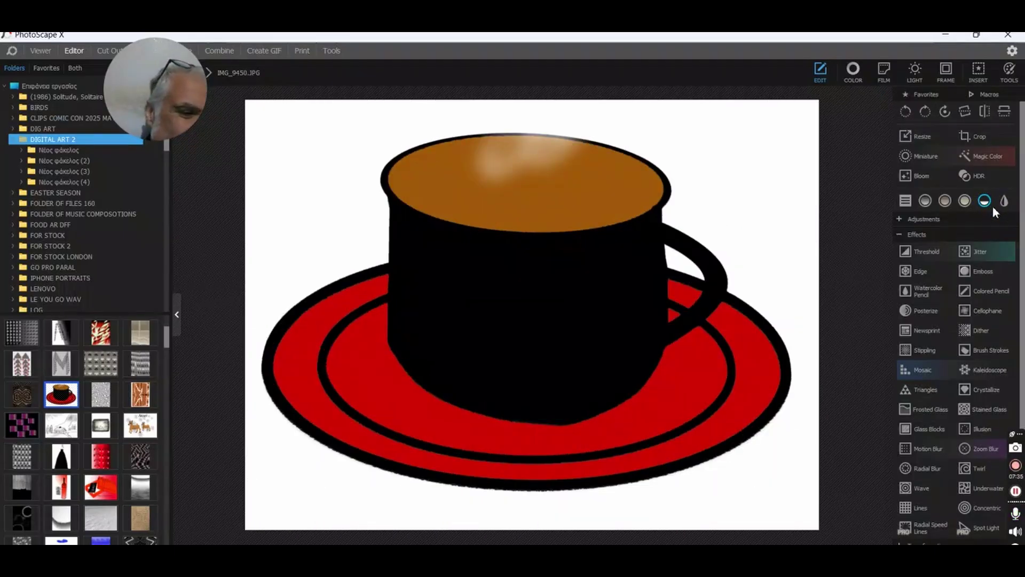
pyautogui.click(978, 430)
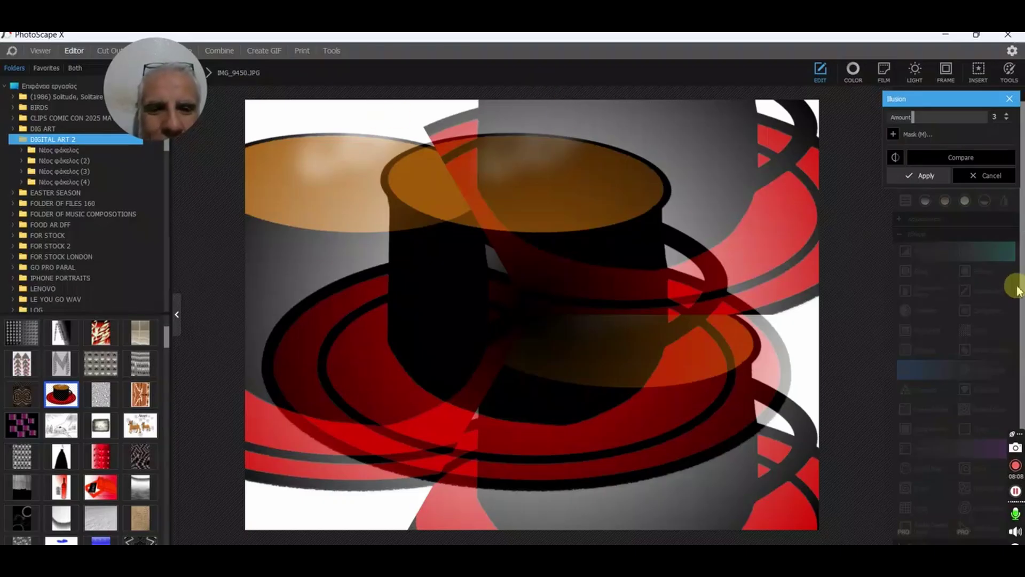
pyautogui.click(982, 178)
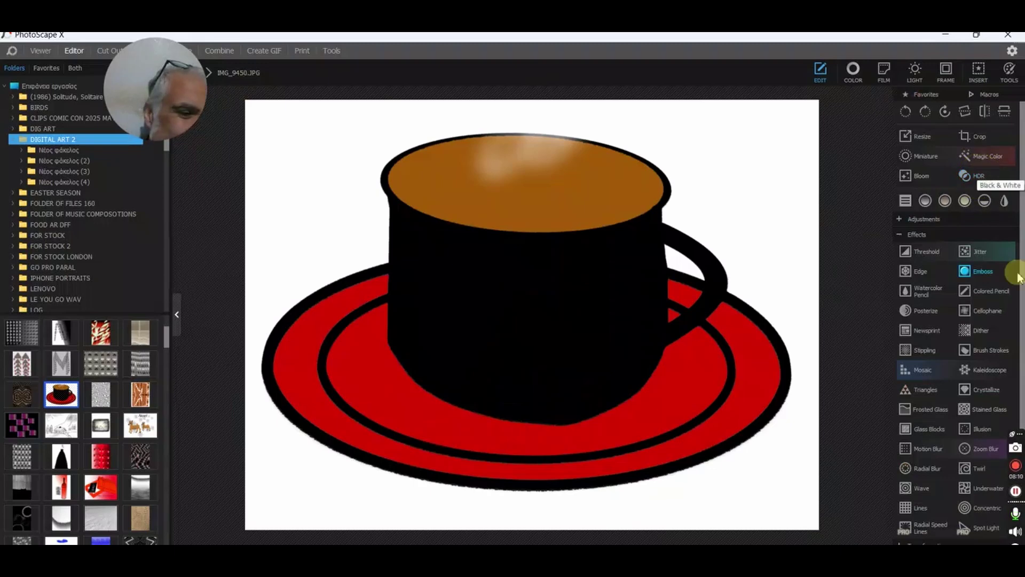
# Preview the Zoom Blur and Twirl effects on the coffee cup image, cancelling each one.
pyautogui.click(997, 452)
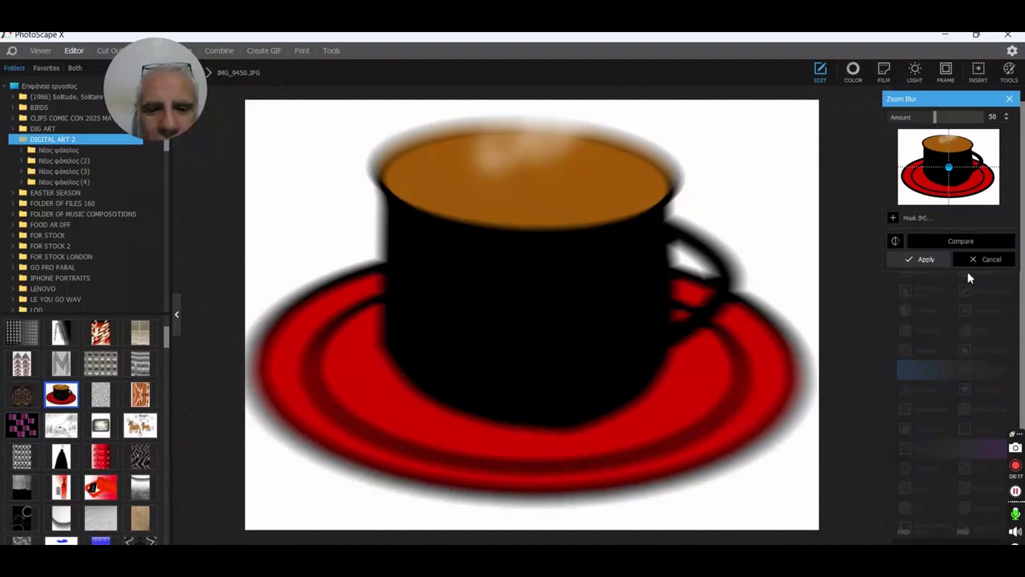
pyautogui.click(975, 259)
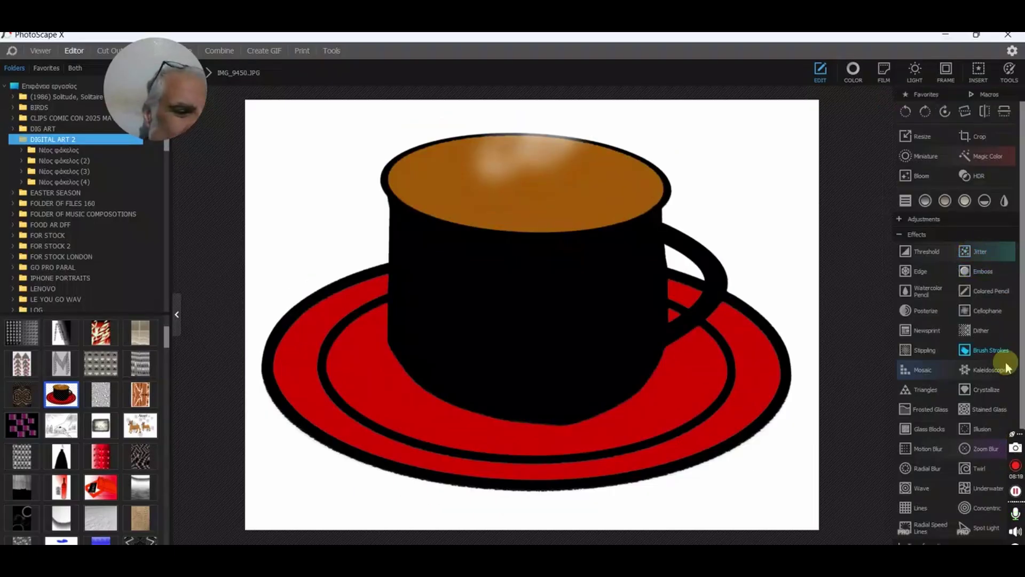
pyautogui.click(986, 469)
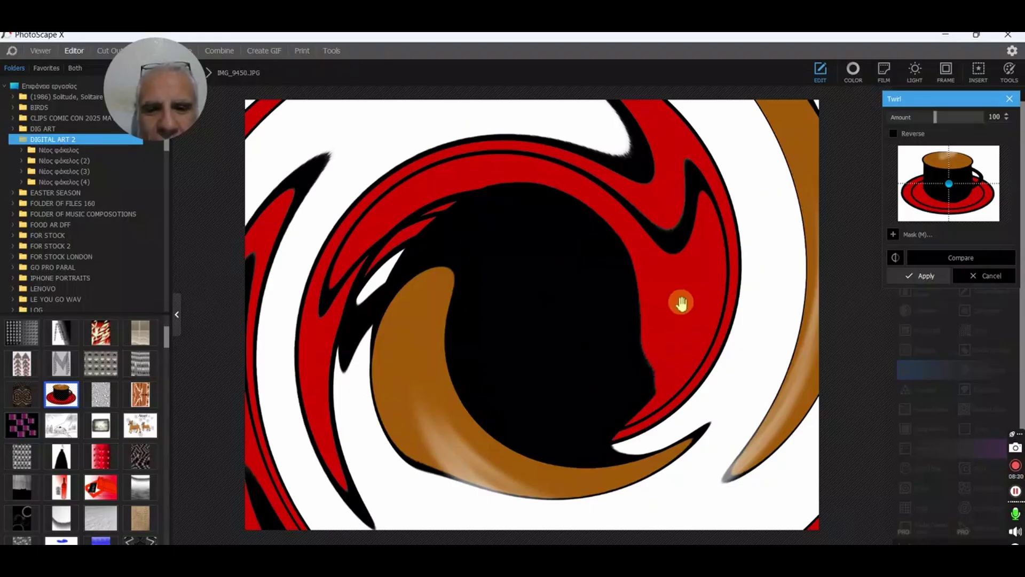
pyautogui.click(989, 276)
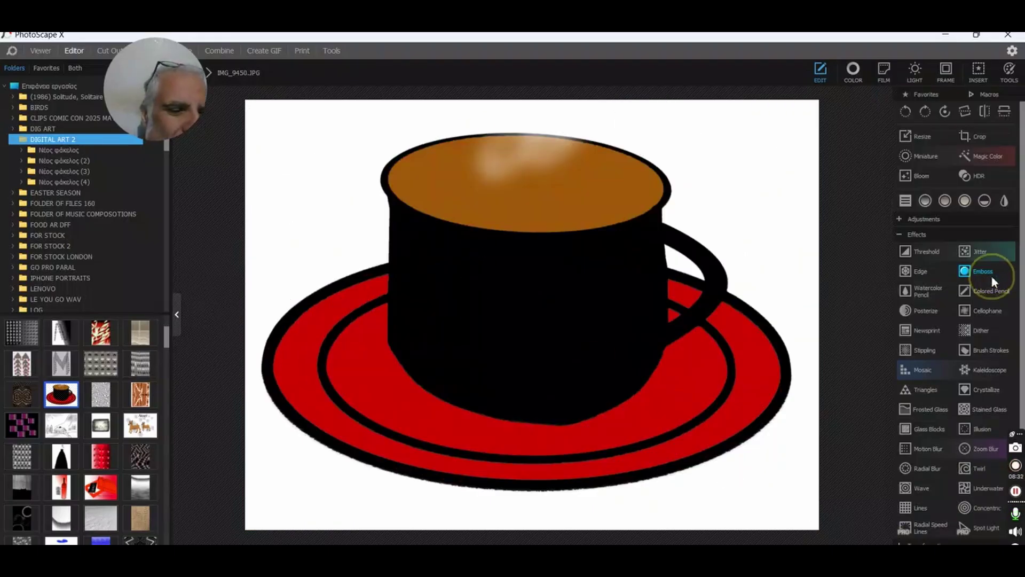
# Preview the Underwater effect on the coffee cup image and cancel it.
pyautogui.click(986, 491)
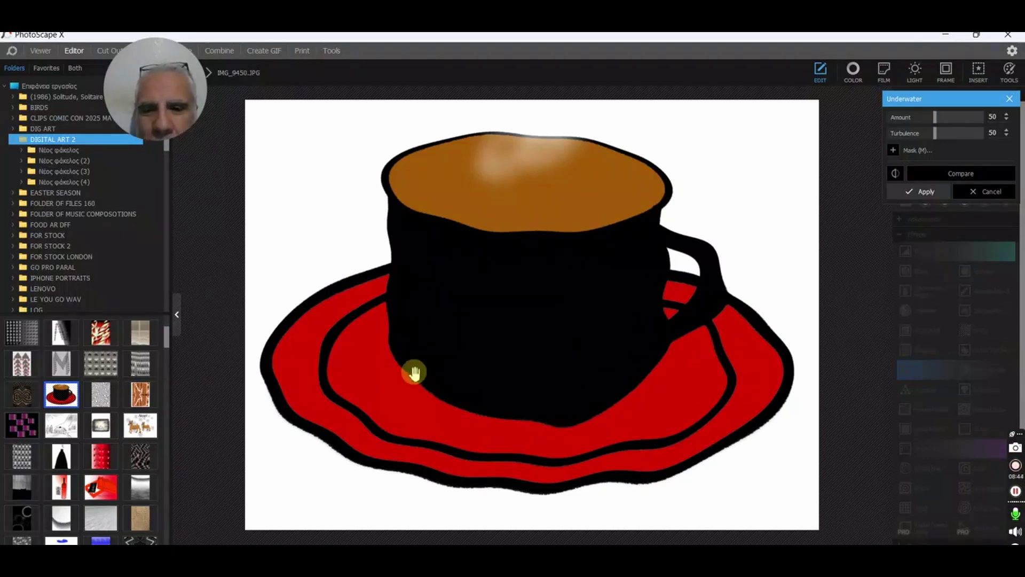
pyautogui.click(699, 406)
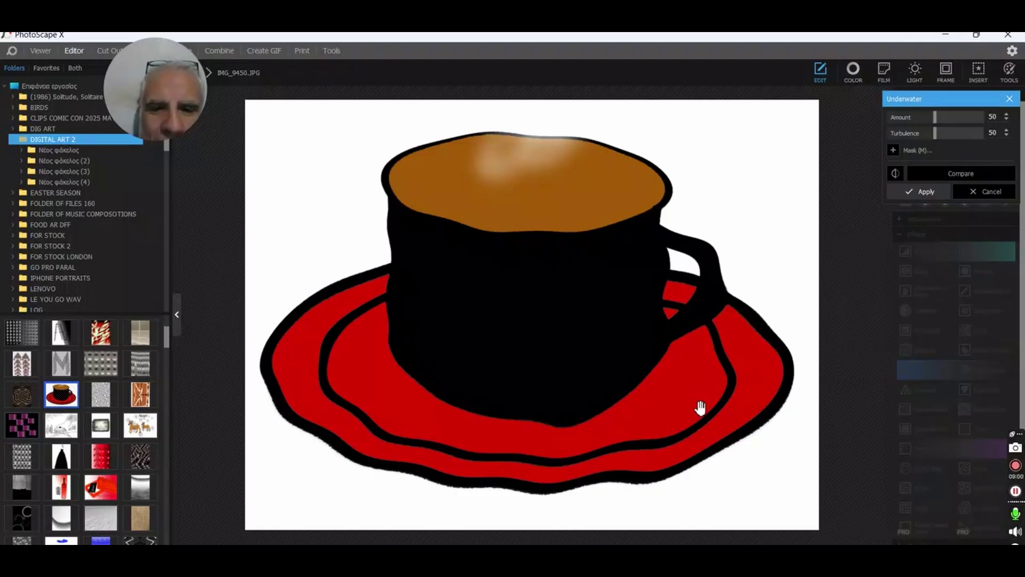
pyautogui.click(987, 191)
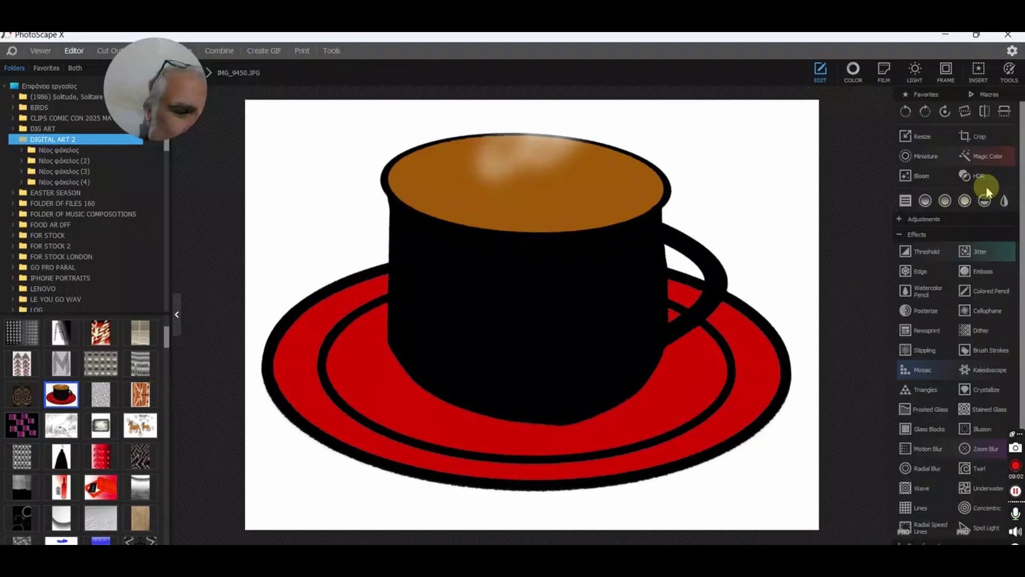
# Preview the Concentric effect with density 64, thickness 23 and inner radius 51, cancel it, and try the Spot Light effect.
pyautogui.click(1009, 522)
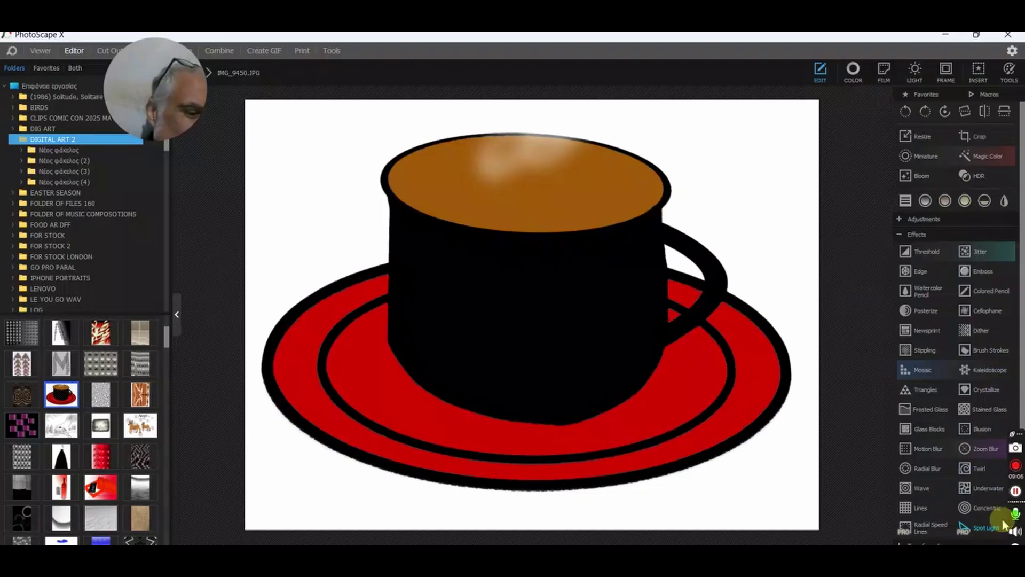
pyautogui.click(997, 512)
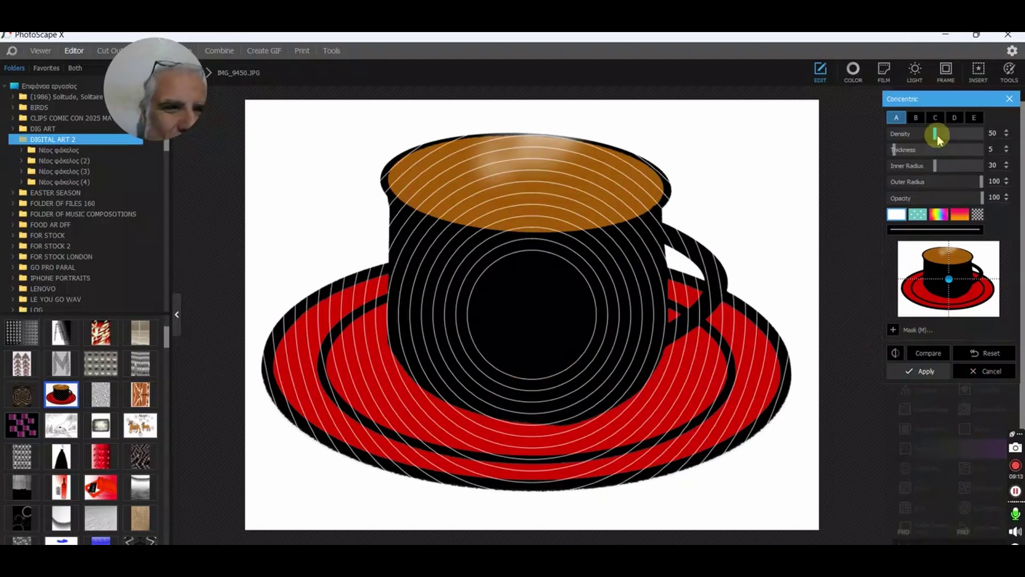
pyautogui.moveTo(947, 136); pyautogui.dragTo(950, 168)
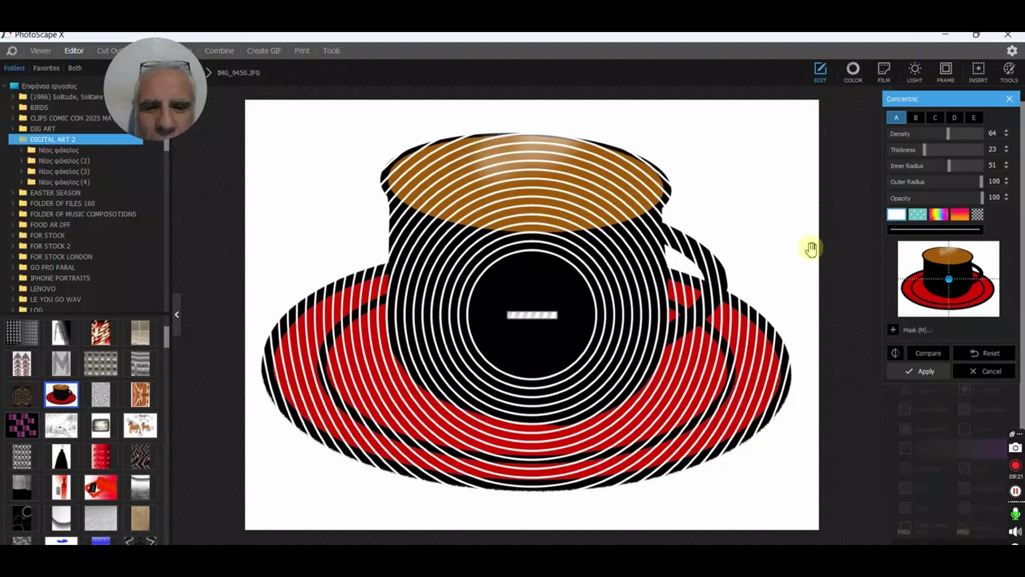
pyautogui.click(992, 373)
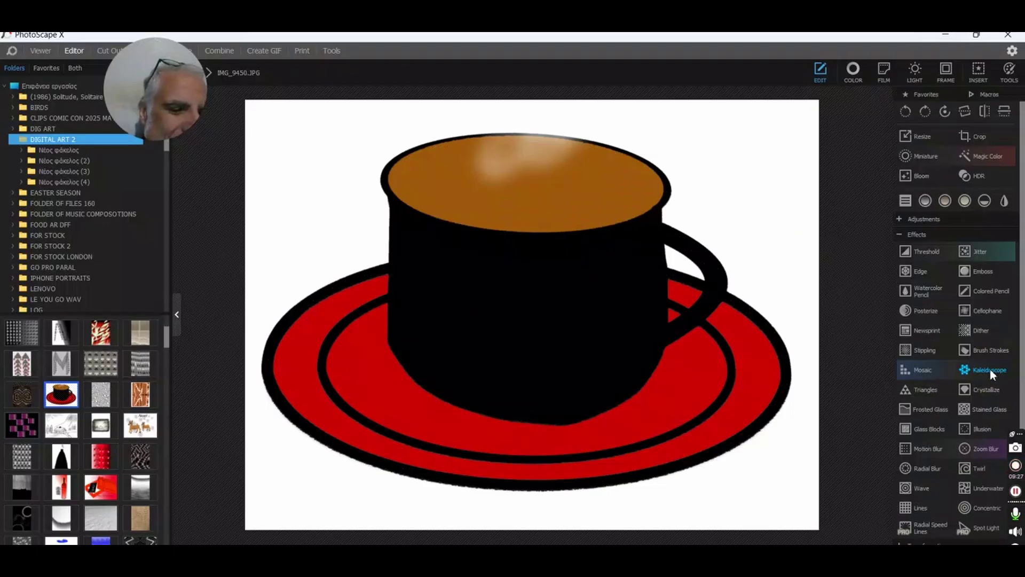
pyautogui.click(981, 532)
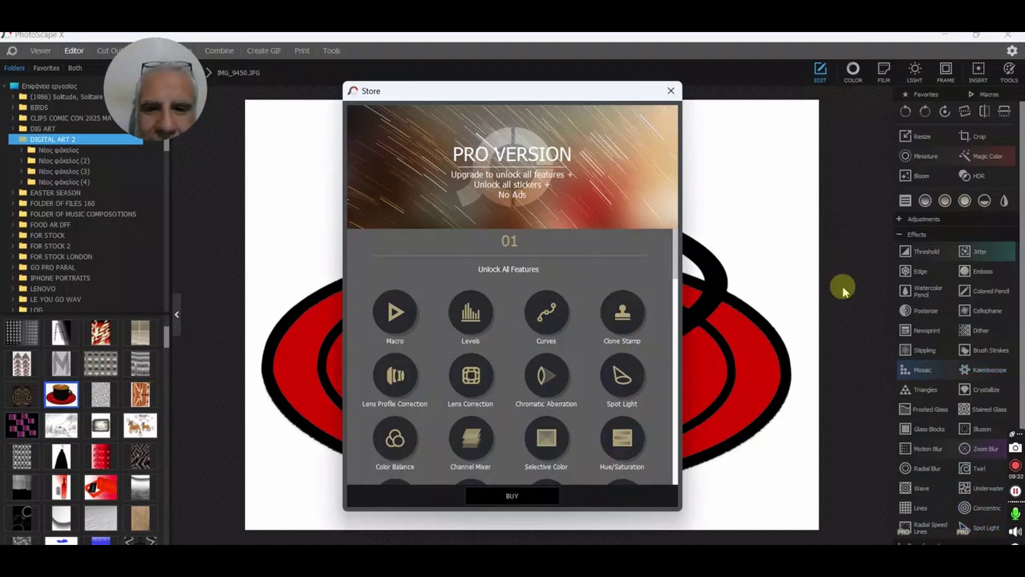
pyautogui.click(671, 90)
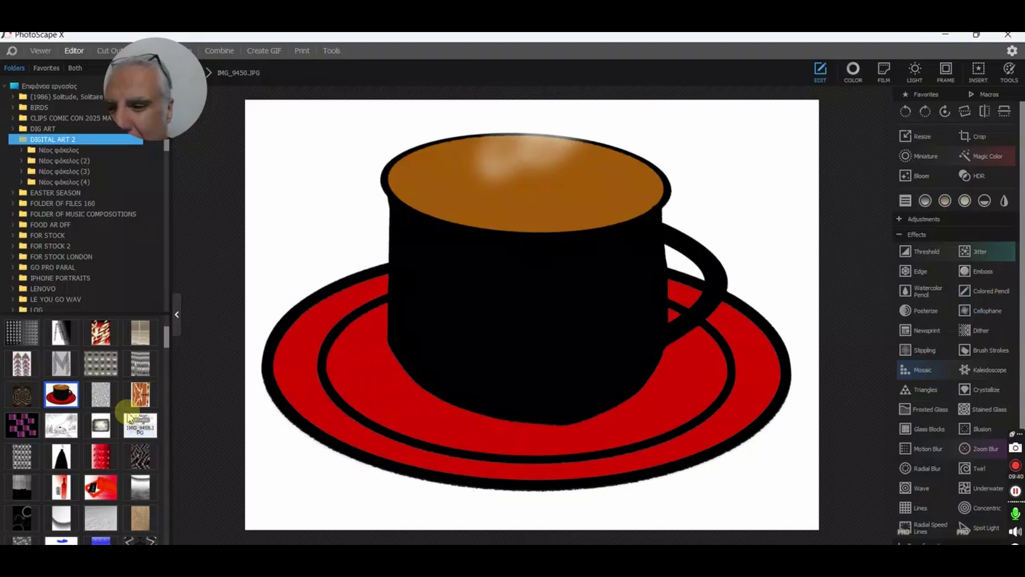
# Browse the DIGITAL ART 2 folder and open the portrait sketches IMG_0956.JPG and IMG_0970.JPG in turn.
pyautogui.scroll(-2, 88, 354)
pyautogui.scroll(6, 89, 354)
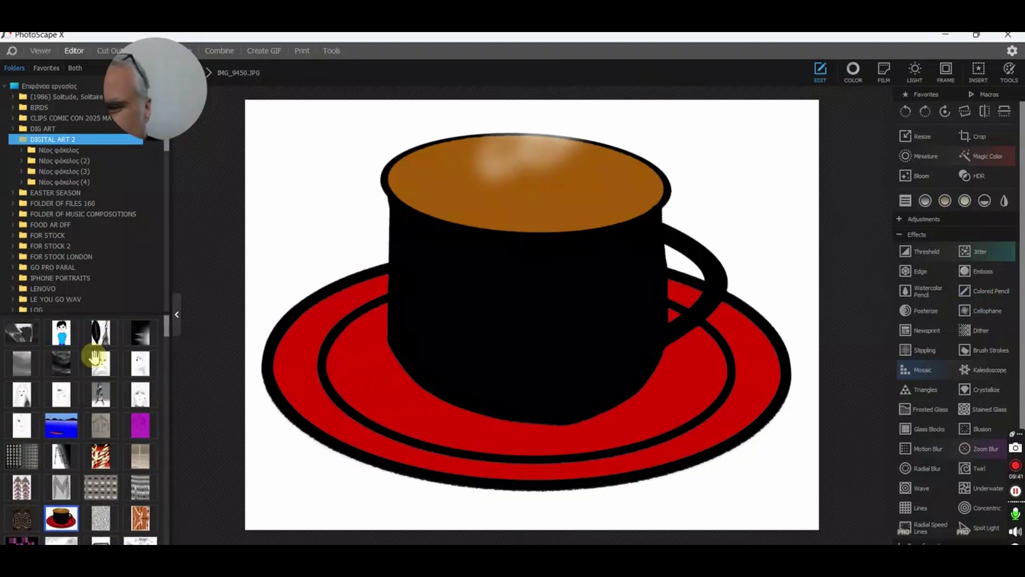
pyautogui.click(140, 363)
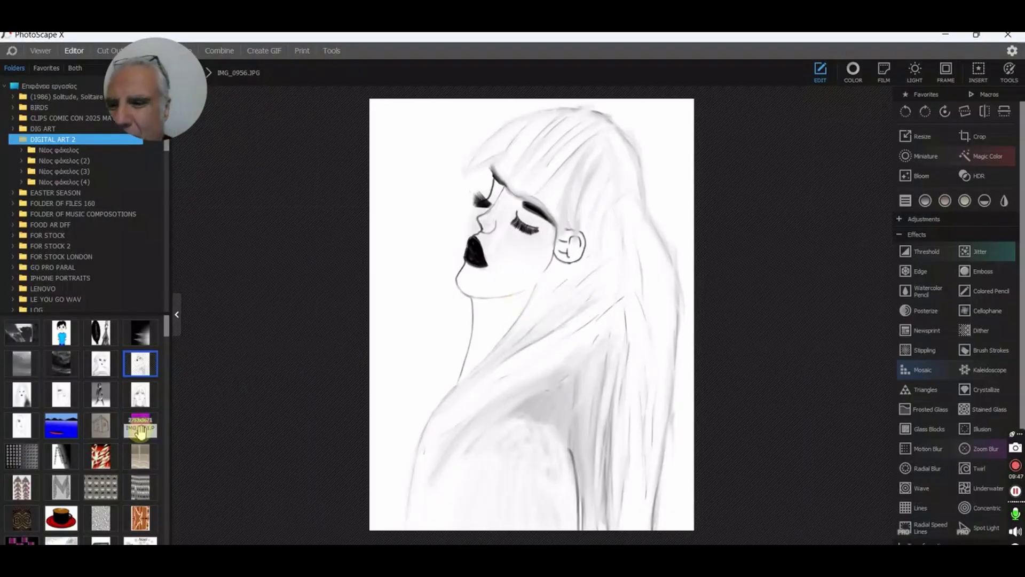
pyautogui.click(69, 395)
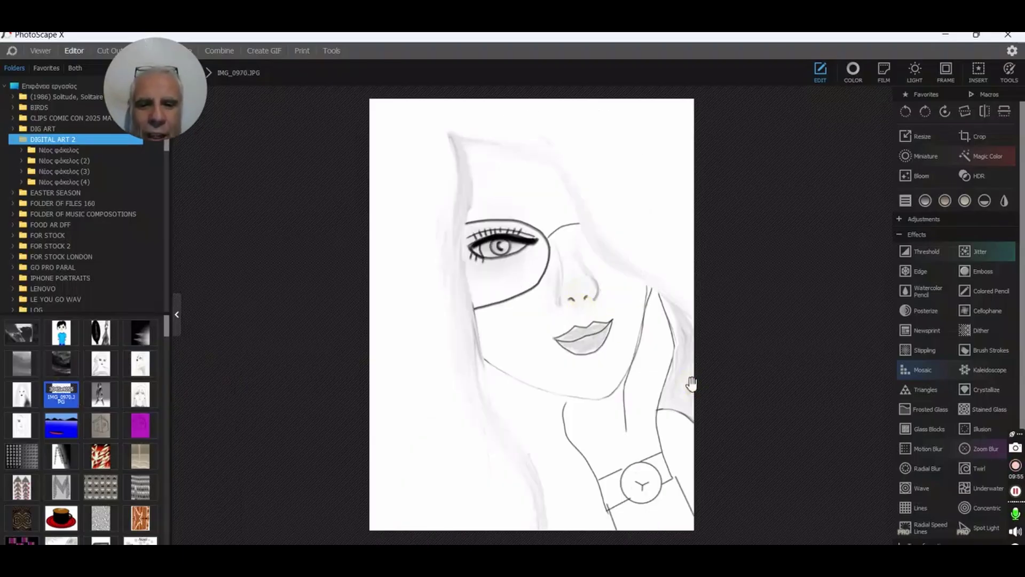
pyautogui.click(650, 394)
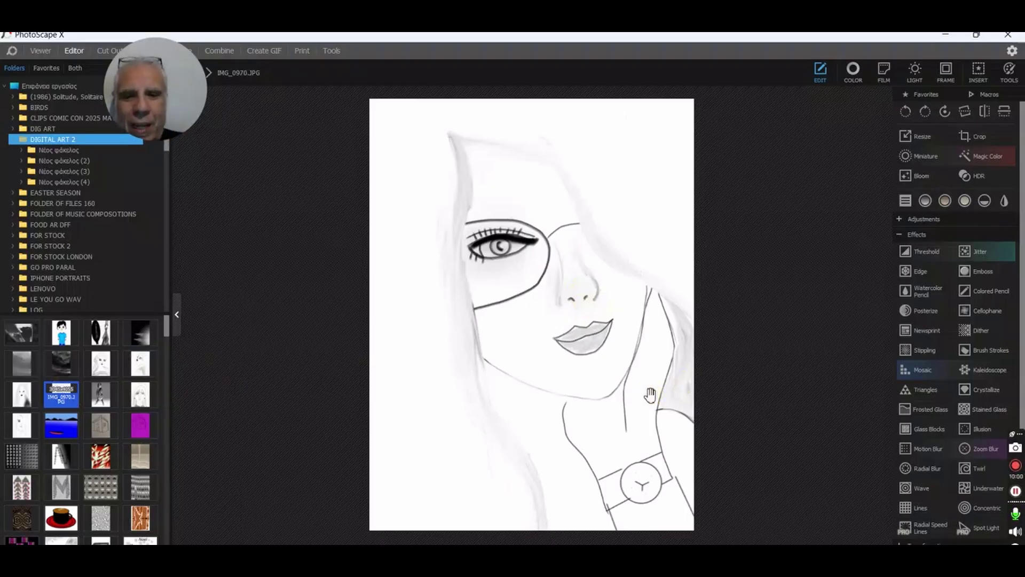
pyautogui.click(644, 399)
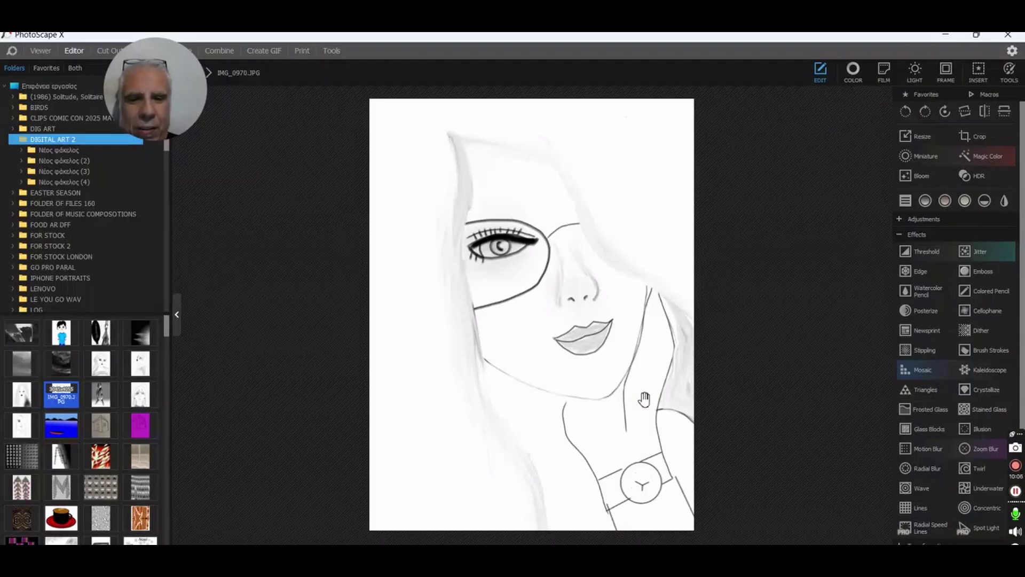
pyautogui.click(644, 398)
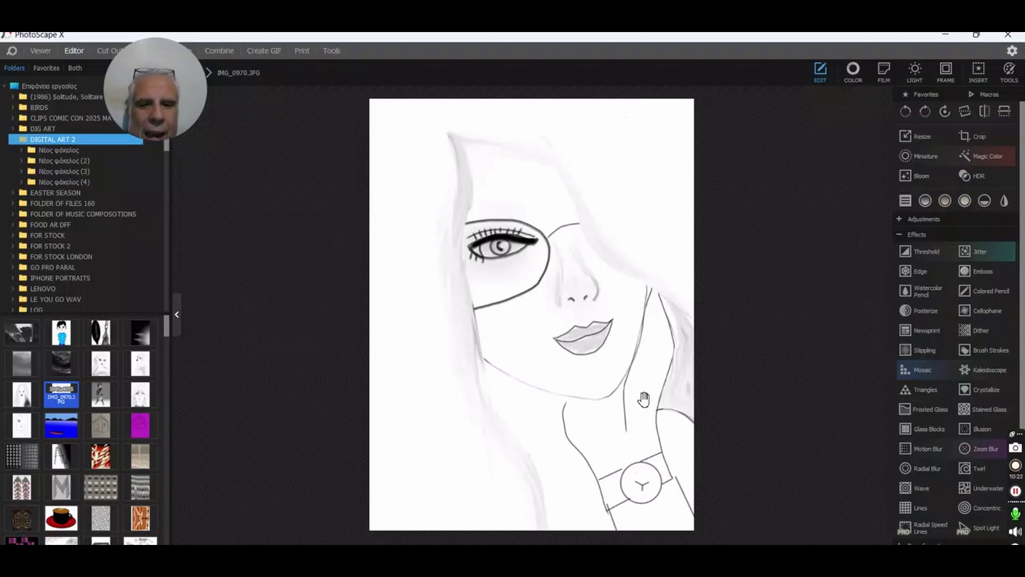
pyautogui.moveTo(644, 398)
pyautogui.mouseDown()
pyautogui.moveTo(531, 315)
pyautogui.moveTo(667, 356)
pyautogui.mouseUp()
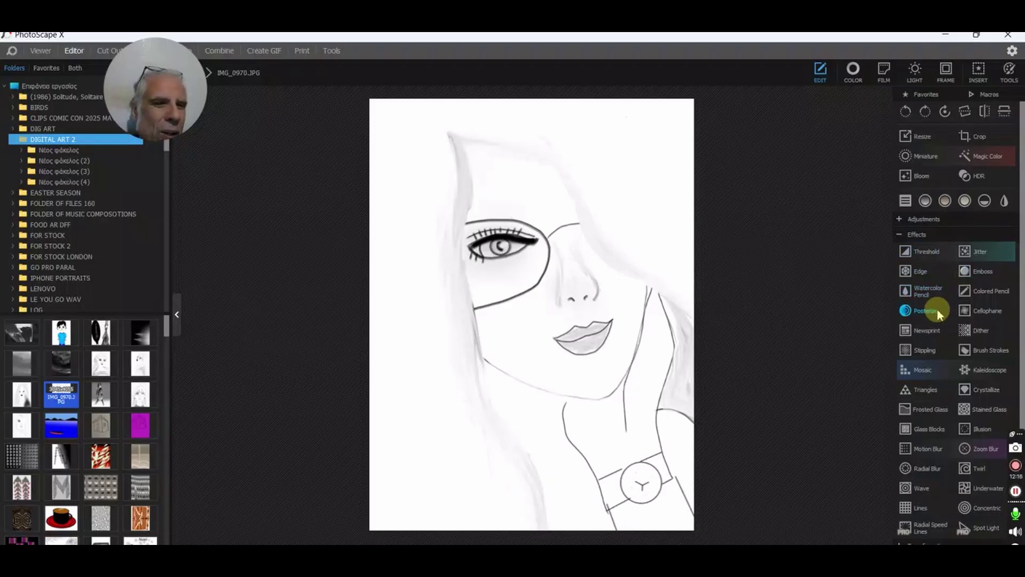
# Preview the adaptive Threshold effect with amount 100 and tolerance 3 on the portrait sketch and cancel it.
pyautogui.click(934, 261)
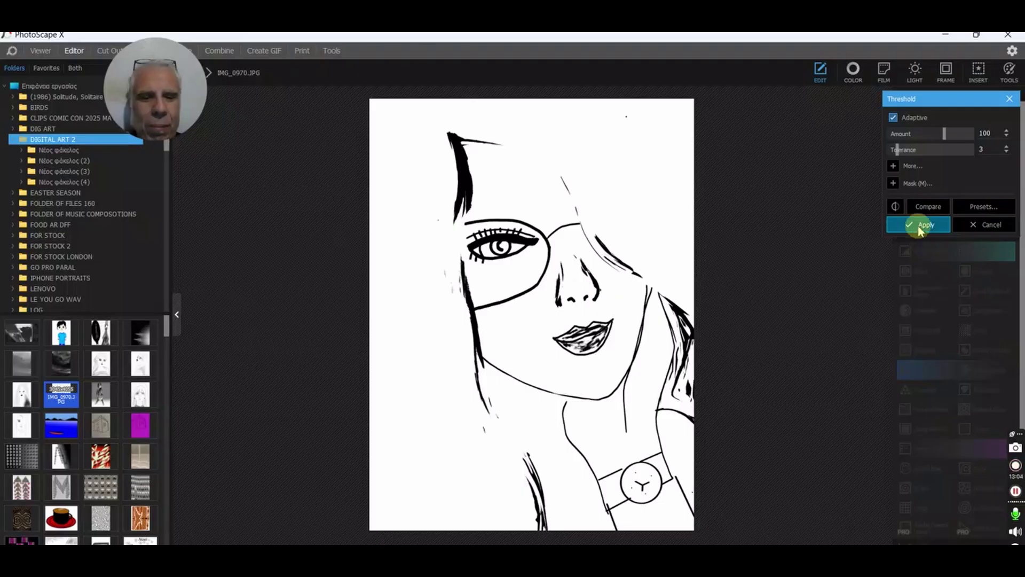
pyautogui.click(991, 235)
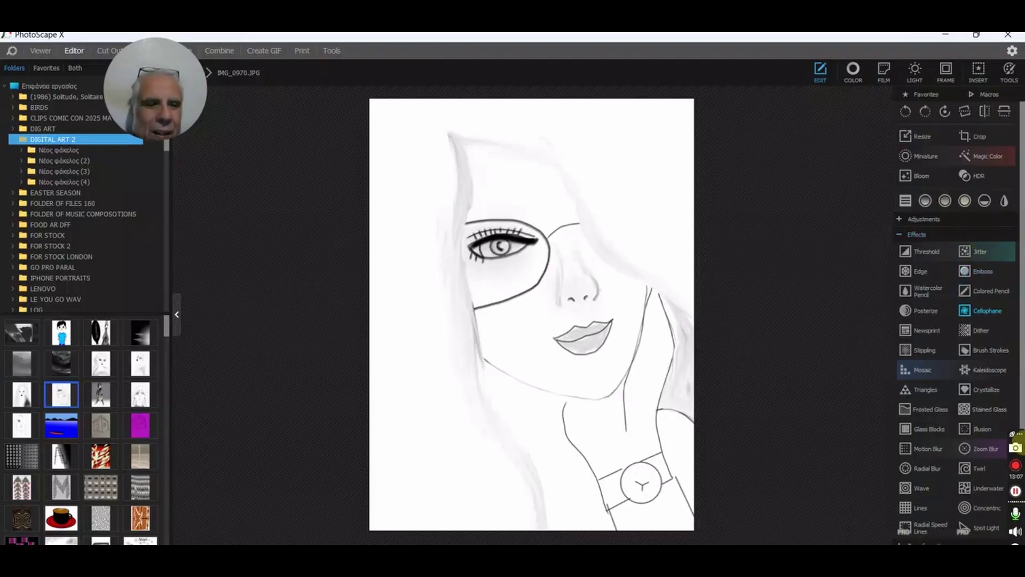
pyautogui.moveTo(1012, 432); pyautogui.dragTo(836, 244)
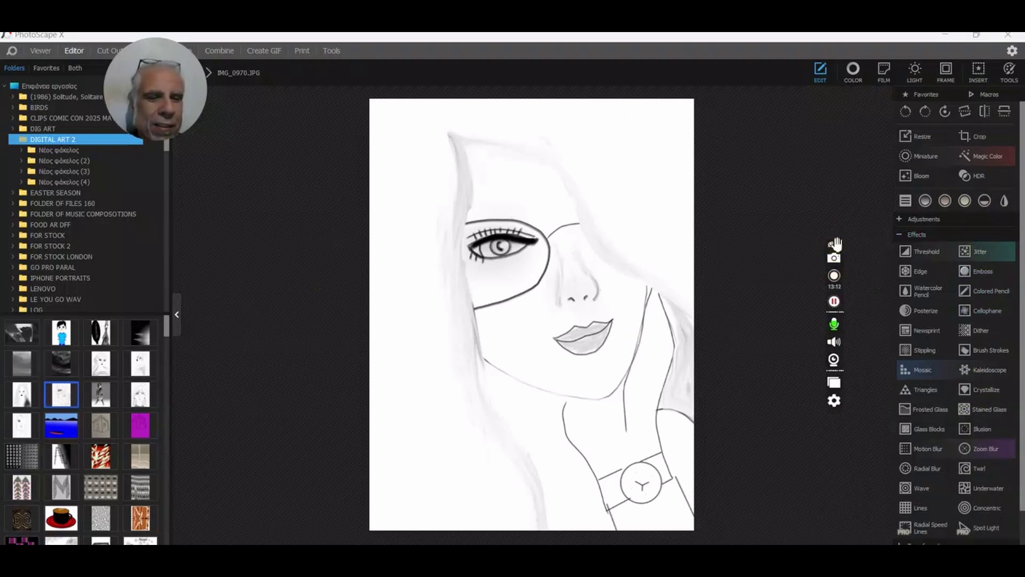
pyautogui.click(834, 279)
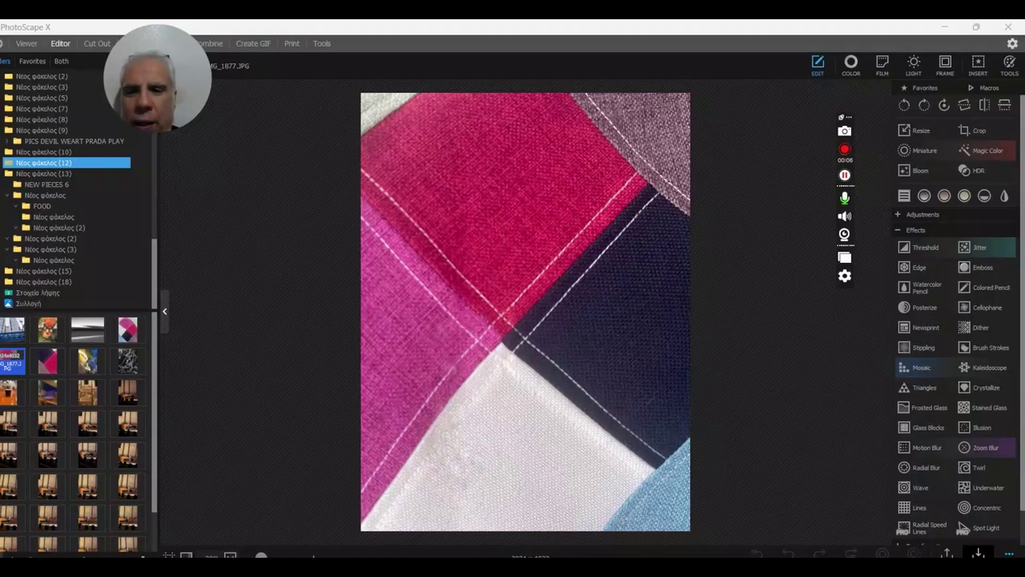
# View the fabric photos IMG_1879.JPG and IMG_1847.HEIC, and reopen IMG_1877.JPG for editing.
pyautogui.click(47, 355)
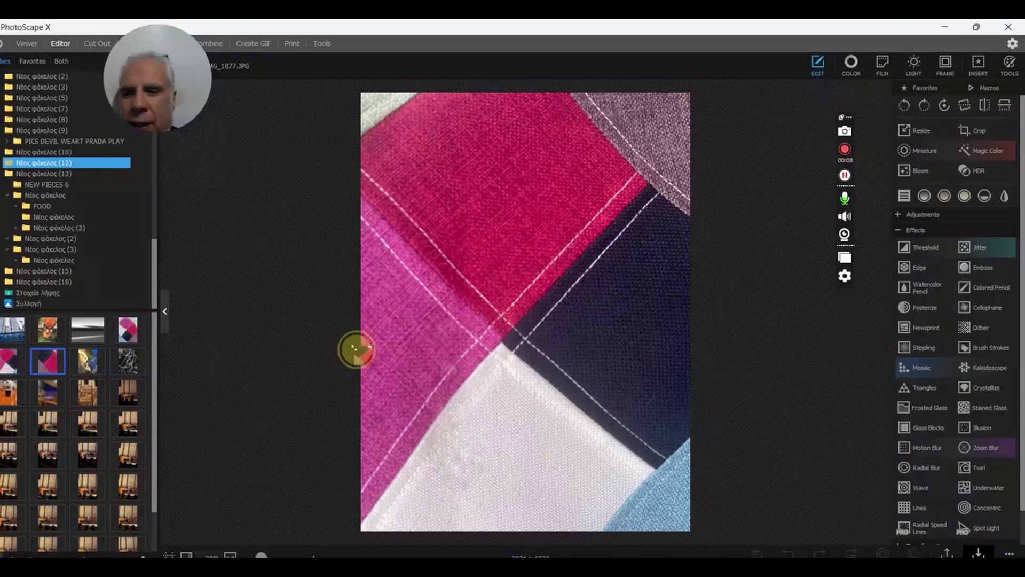
pyautogui.click(458, 341)
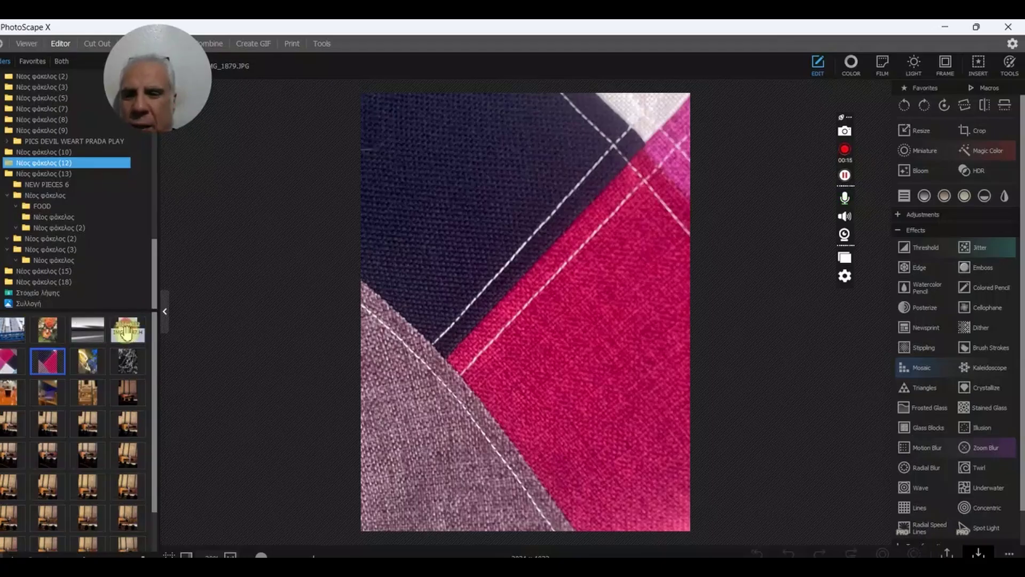
pyautogui.moveTo(128, 330); pyautogui.dragTo(438, 333)
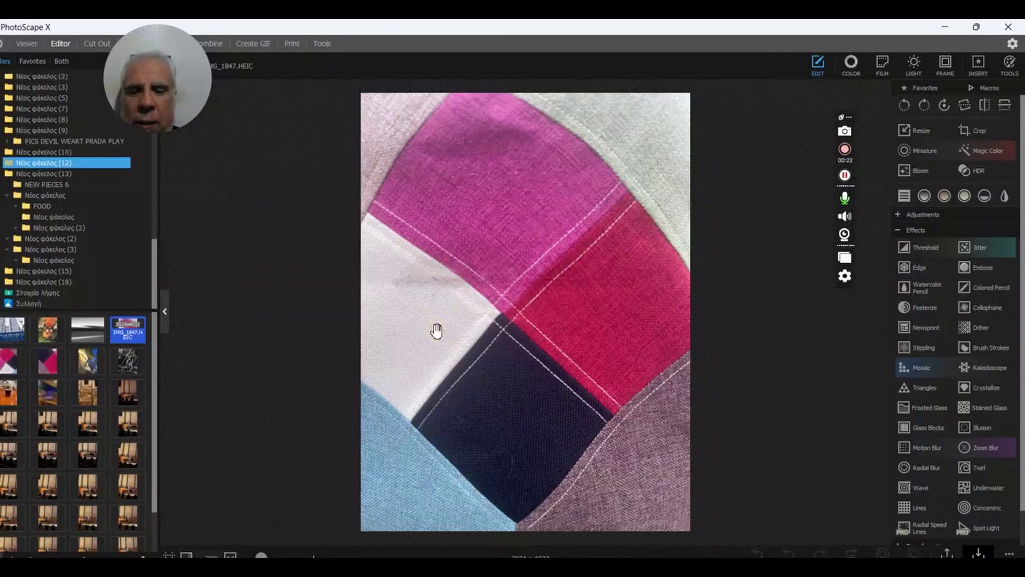
pyautogui.click(430, 352)
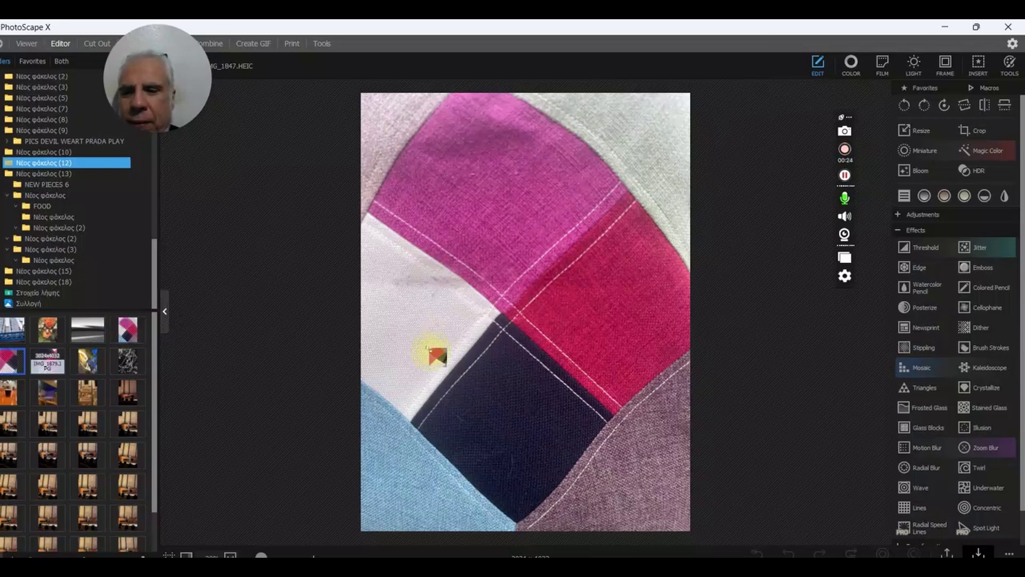
pyautogui.click(426, 347)
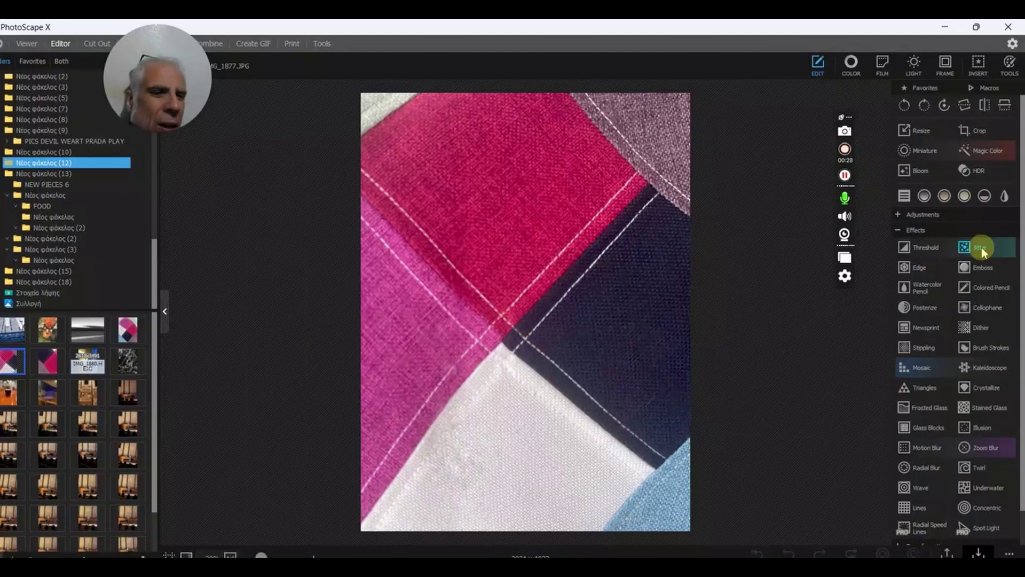
# Preview the Edge effect with the Sobel Filter type and the Kaleidoscope effect on the fabric photo, cancelling each one.
pyautogui.click(916, 271)
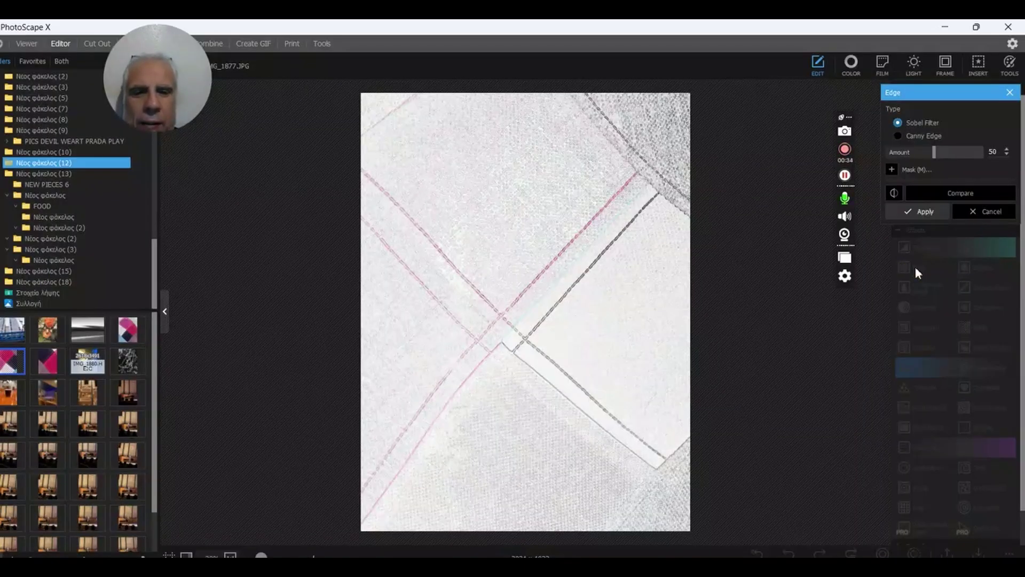
pyautogui.click(986, 208)
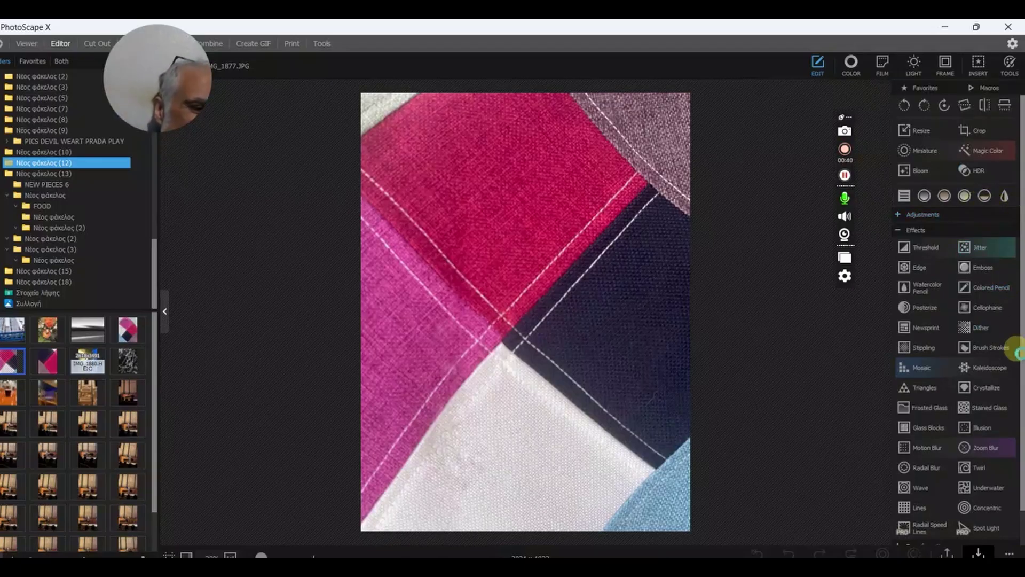
pyautogui.click(988, 370)
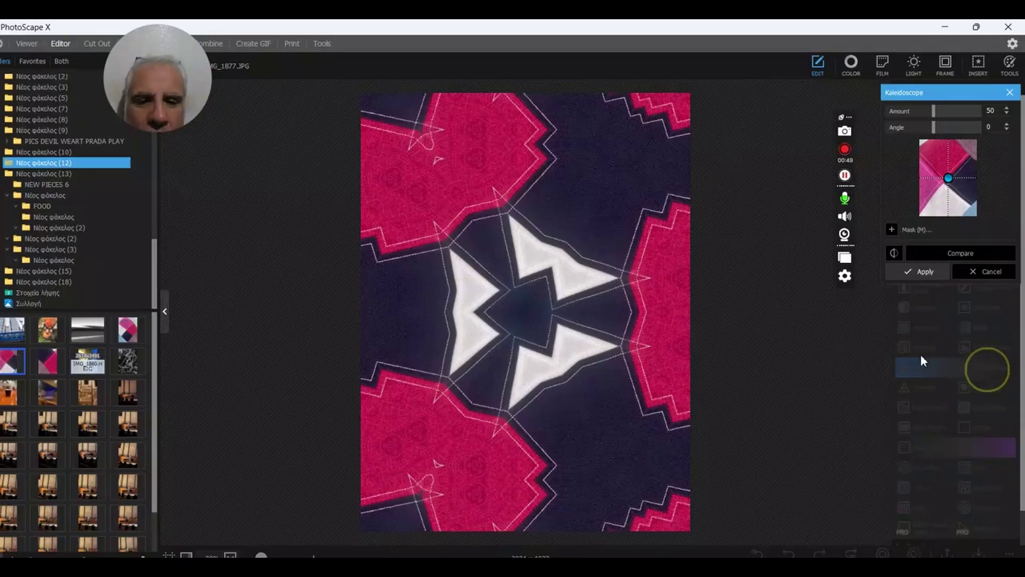
pyautogui.click(920, 354)
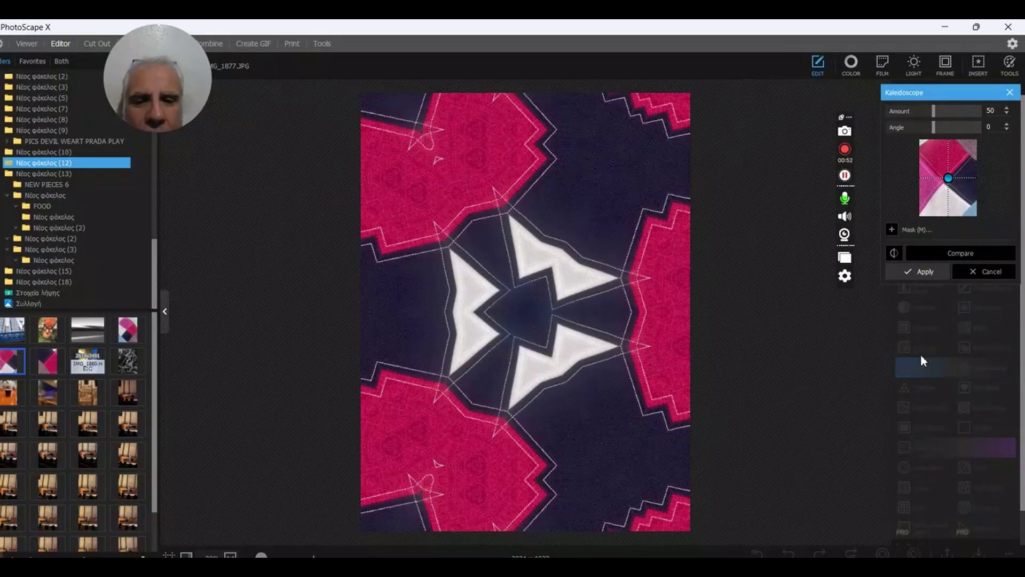
pyautogui.click(534, 287)
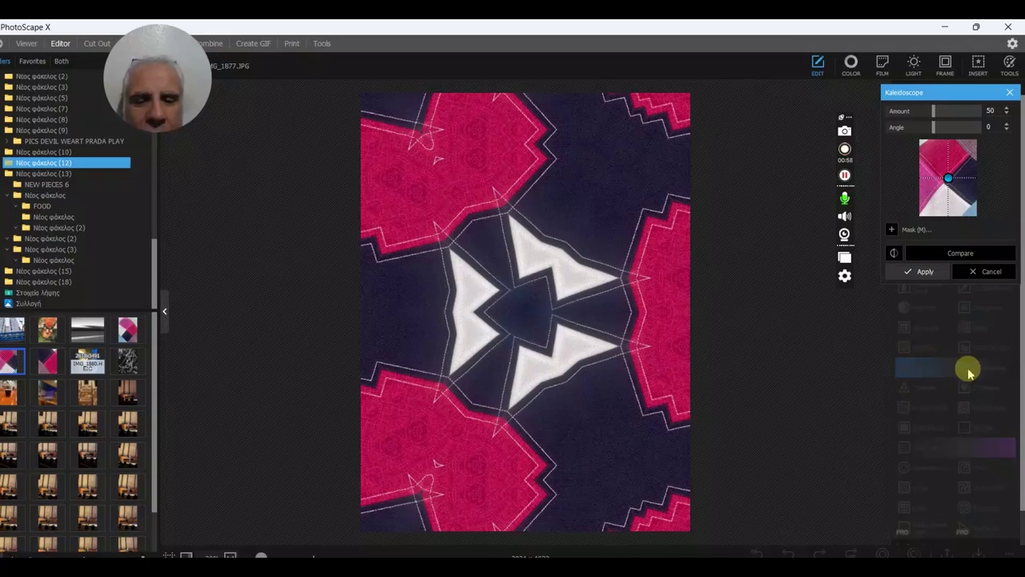
pyautogui.click(992, 273)
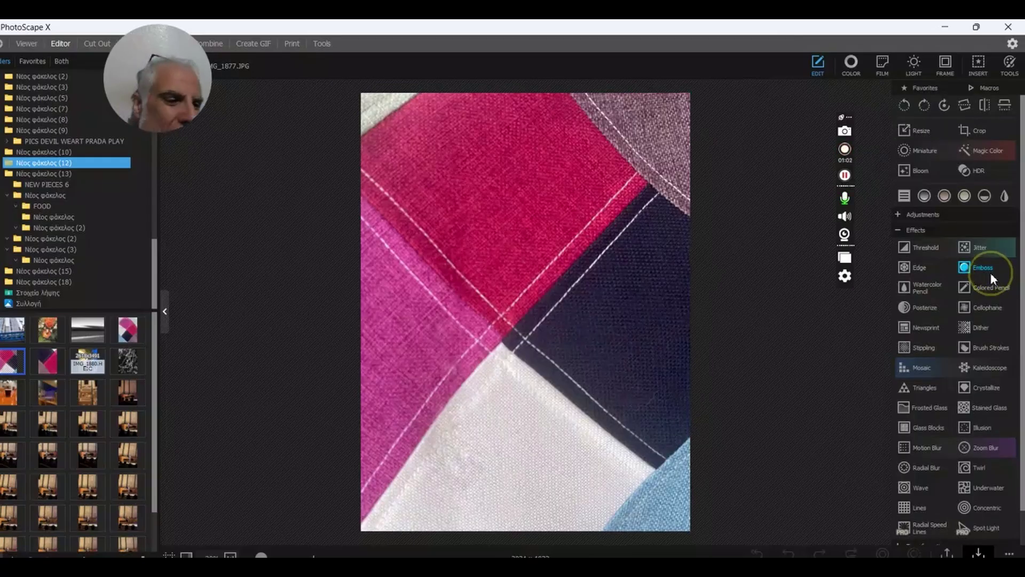
# Preview the Twirl effect at amount 100 on the fabric photo and cancel it.
pyautogui.click(991, 277)
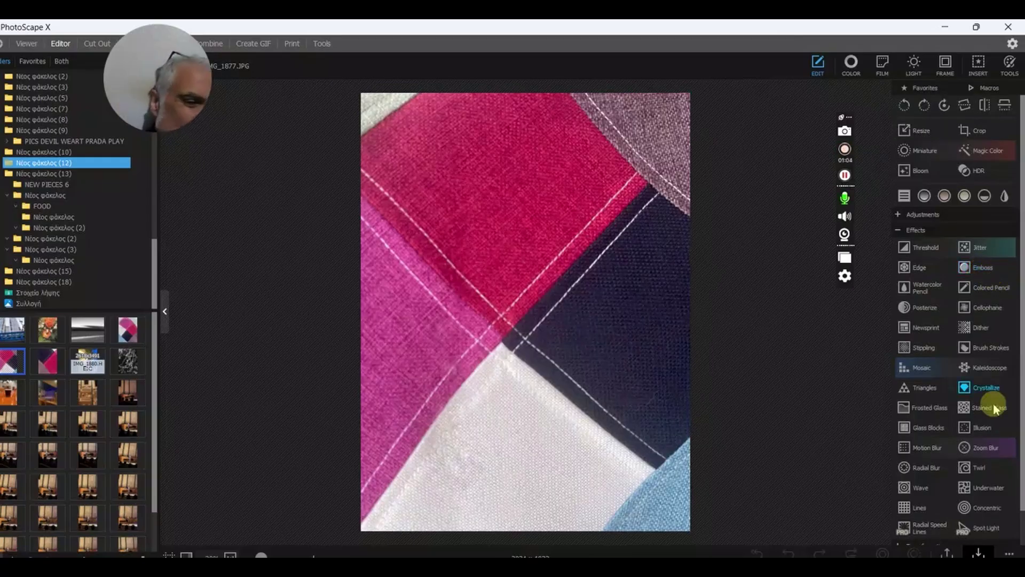
pyautogui.click(986, 471)
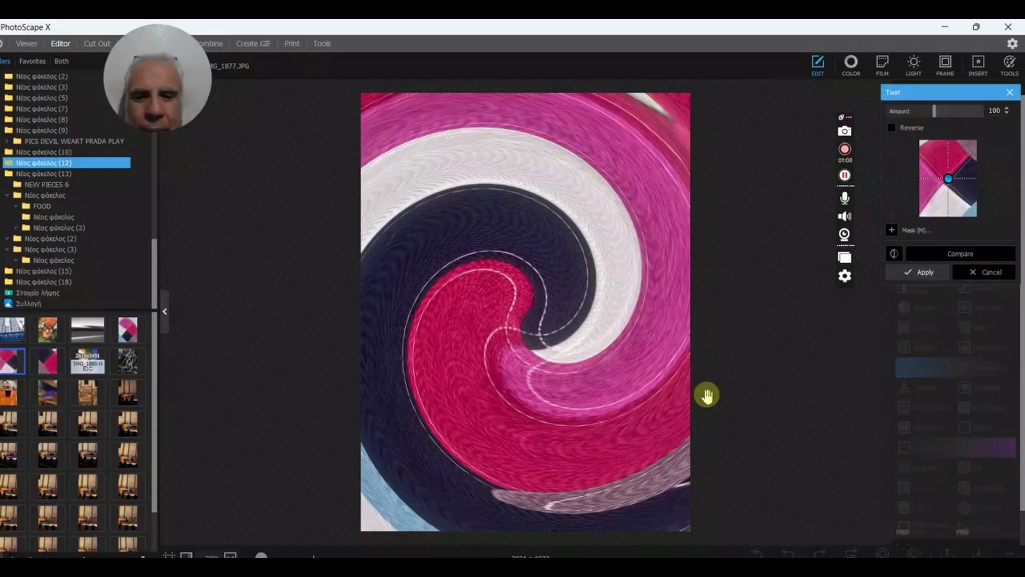
pyautogui.click(723, 349)
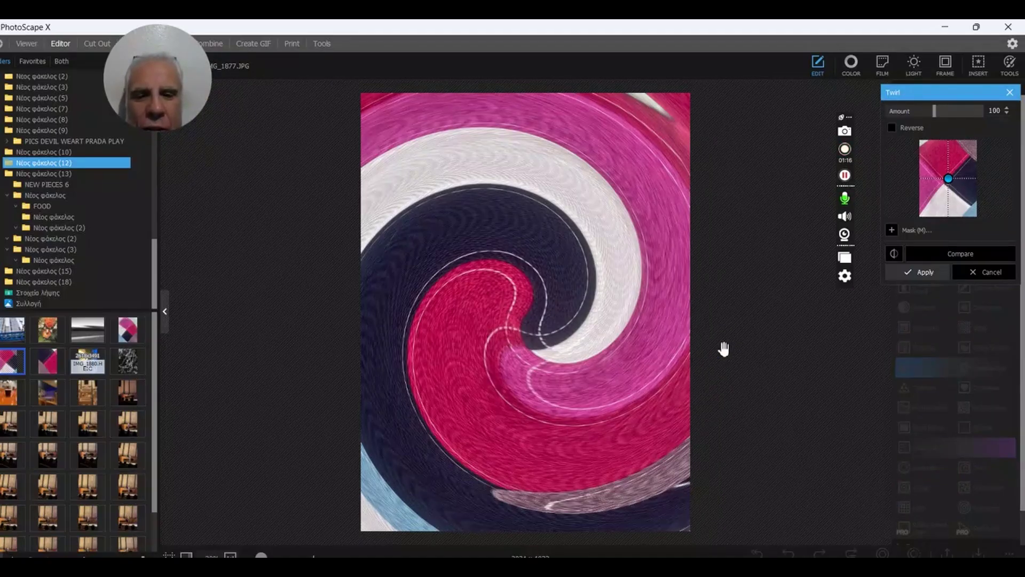
pyautogui.click(772, 330)
pyautogui.click(1001, 279)
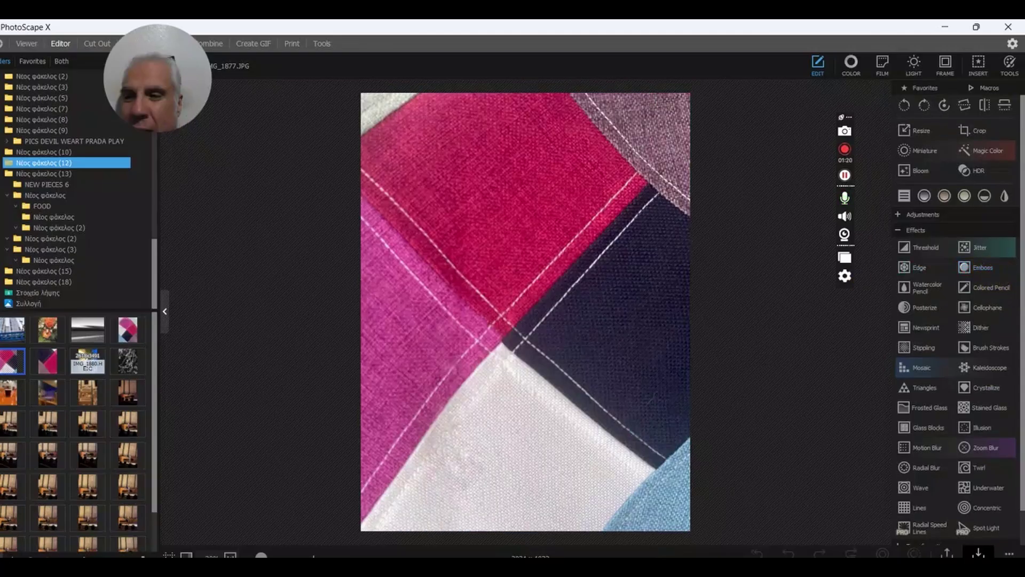
# Browse to the Νέος φάκελος subfolder of Νέος φάκελος (13) and open DSC05759.ARW for editing.
pyautogui.click(75, 250)
pyautogui.scroll(5, 79, 252)
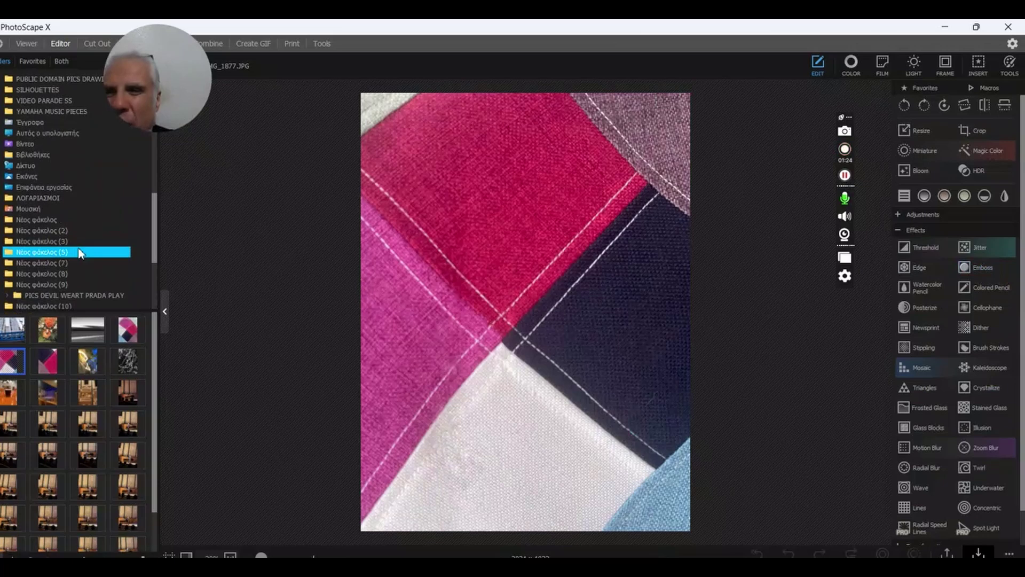
pyautogui.scroll(-1, 80, 253)
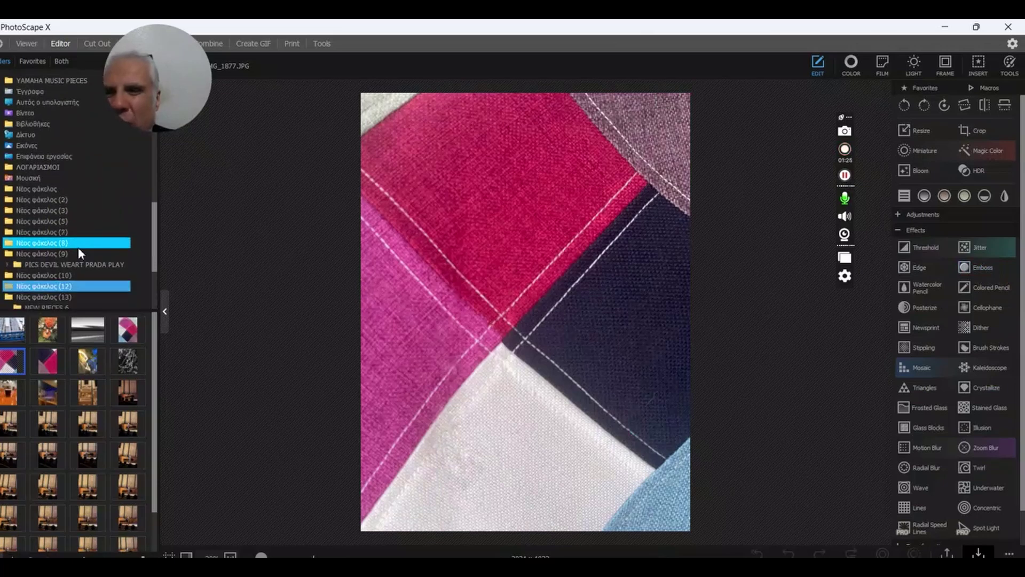
pyautogui.click(49, 191)
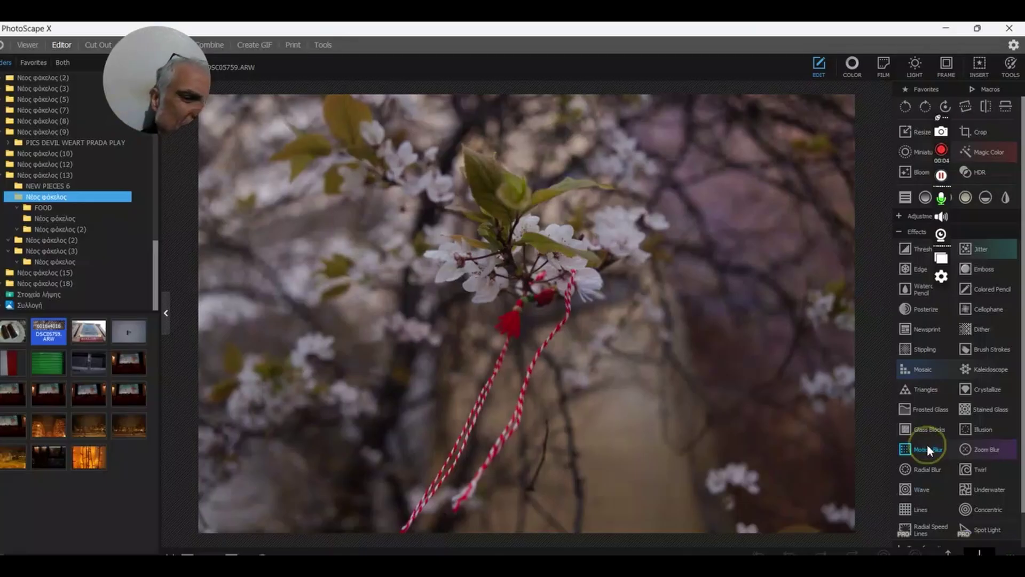
# Preview Motion Blur with amount 80 and angle 0, and Zoom Blur with amount 50, on the blossom photo, cancelling each one.
pyautogui.click(930, 447)
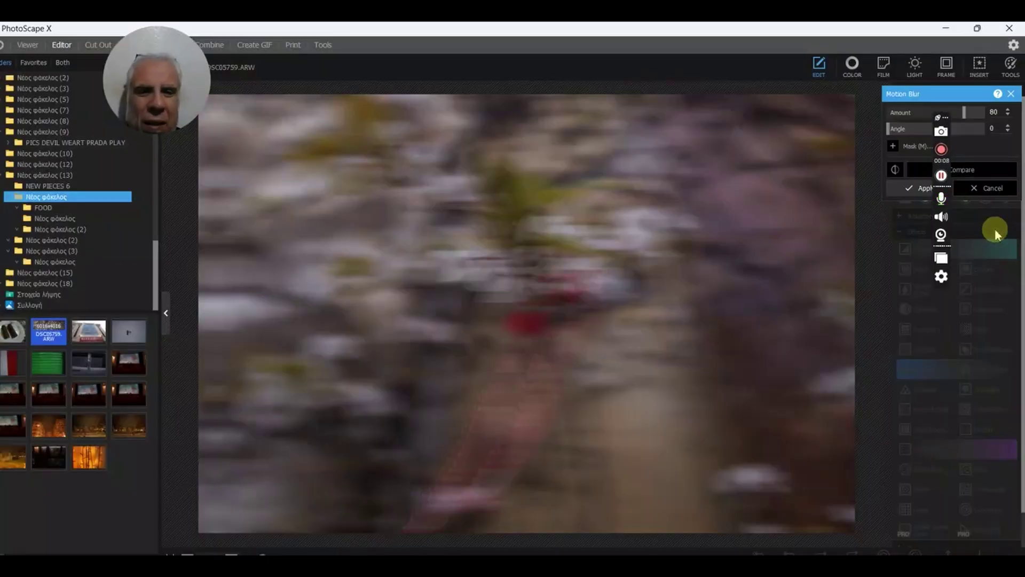
pyautogui.click(987, 189)
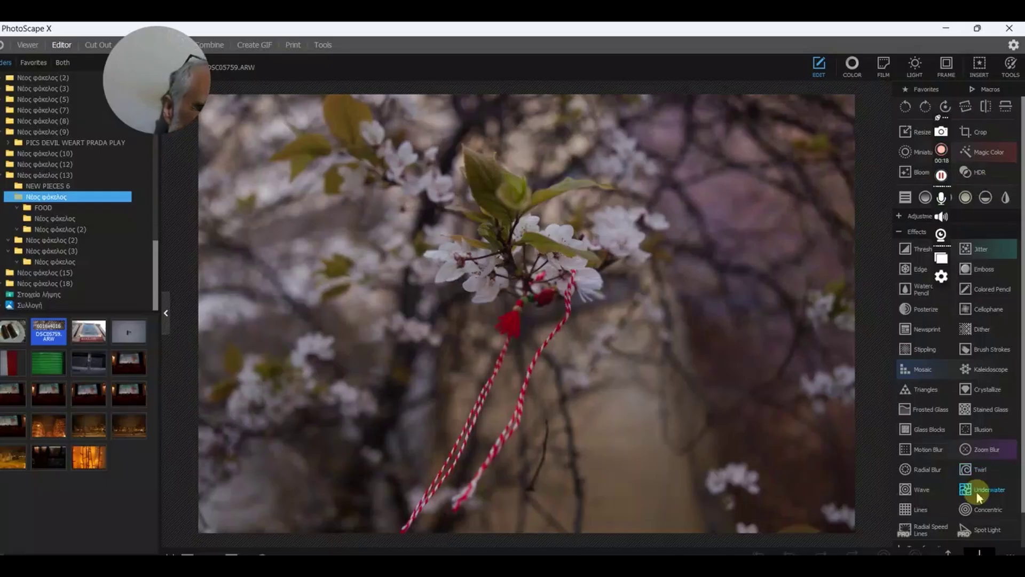
pyautogui.click(986, 452)
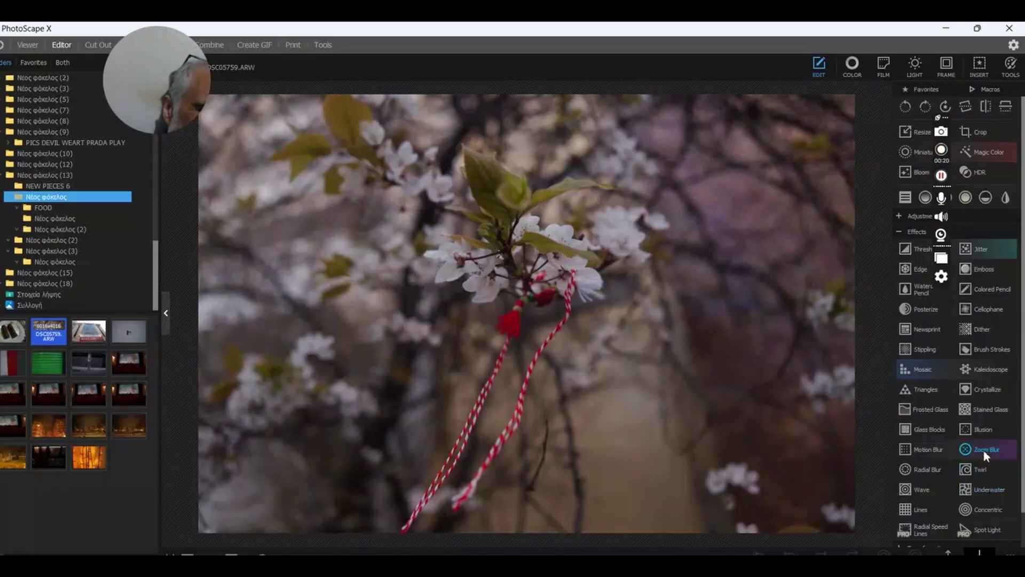
pyautogui.click(986, 451)
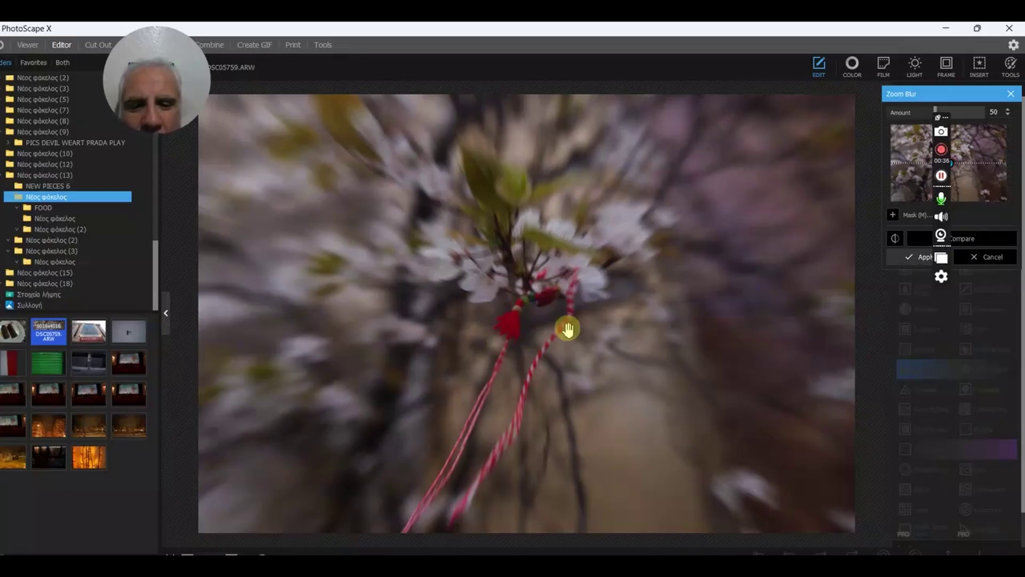
pyautogui.click(995, 256)
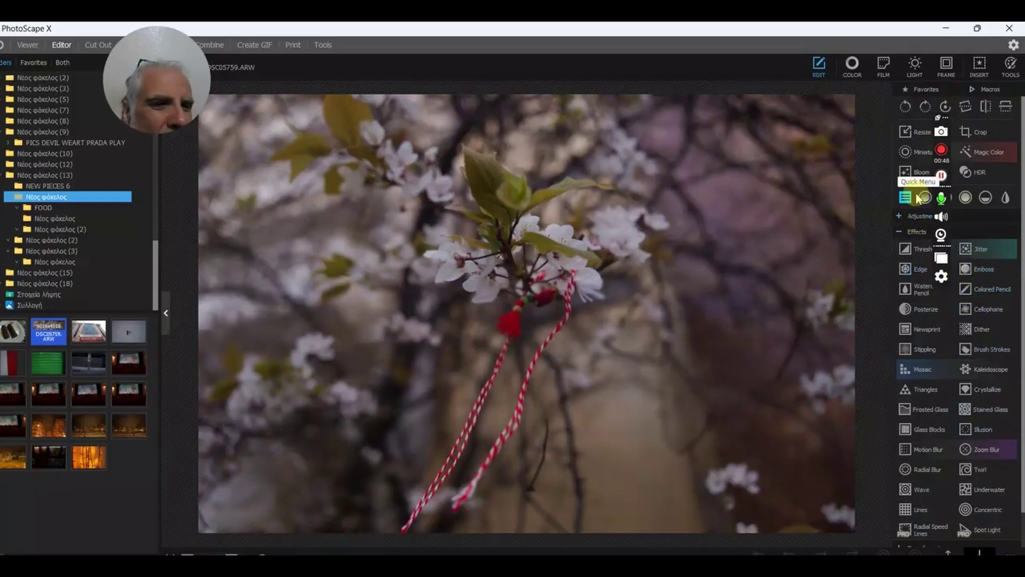
# Convert the blossom photo to Grayscale and then give it a Sepia tone.
pyautogui.moveTo(940, 117)
pyautogui.mouseDown()
pyautogui.moveTo(975, 277)
pyautogui.moveTo(1006, 296)
pyautogui.mouseUp()
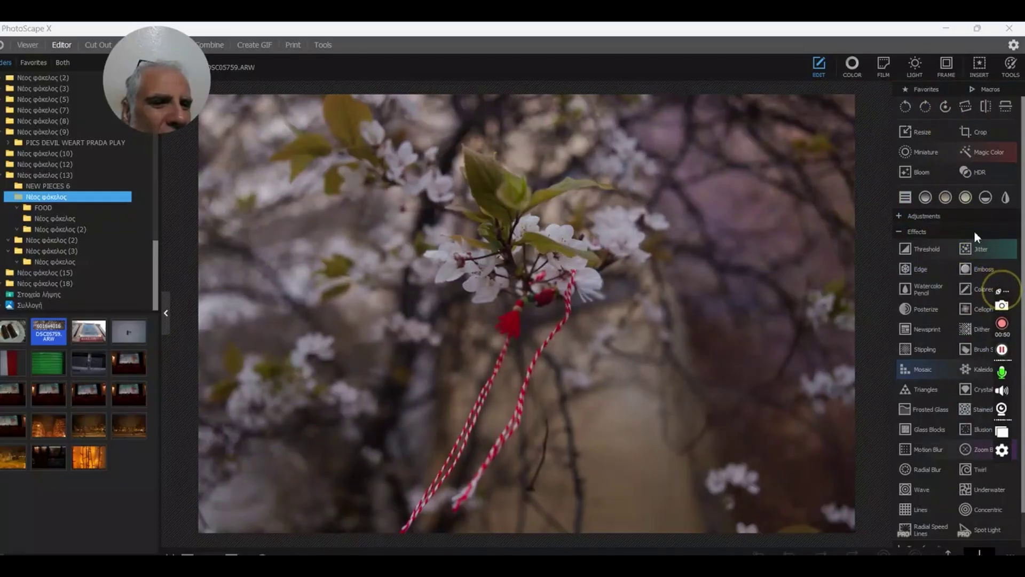
pyautogui.click(927, 199)
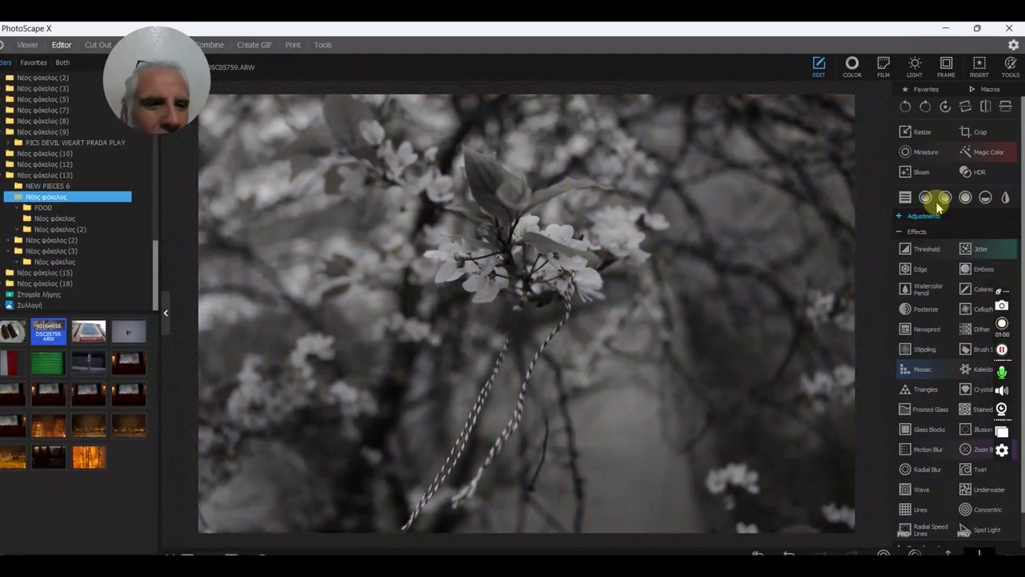
pyautogui.click(926, 198)
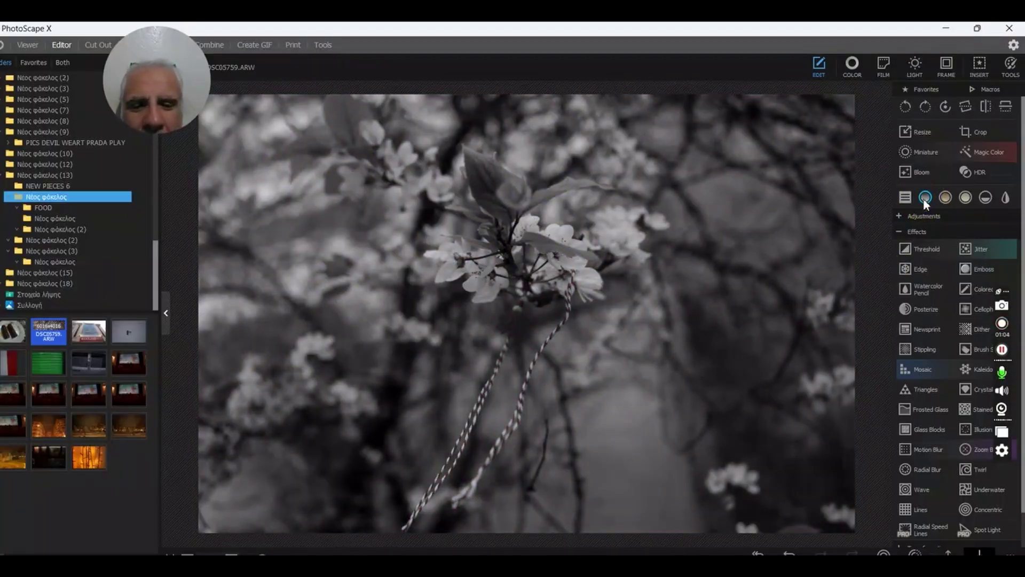
pyautogui.click(926, 199)
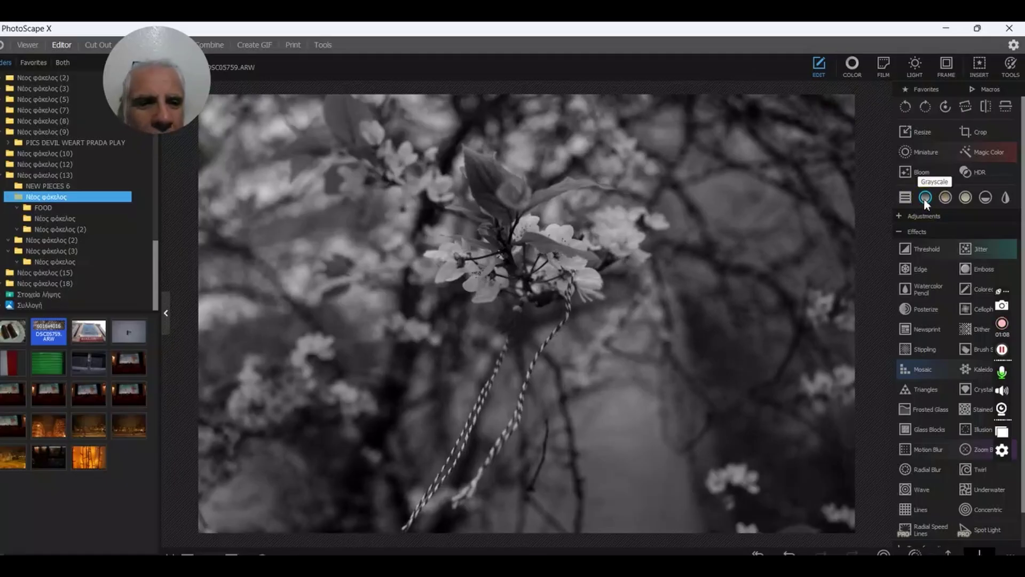
pyautogui.click(926, 201)
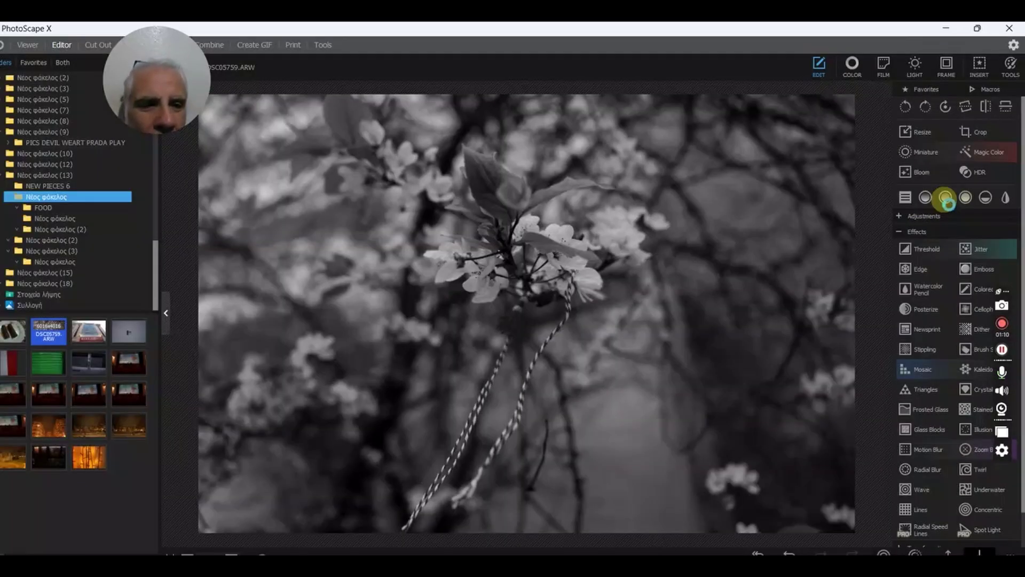
pyautogui.click(946, 199)
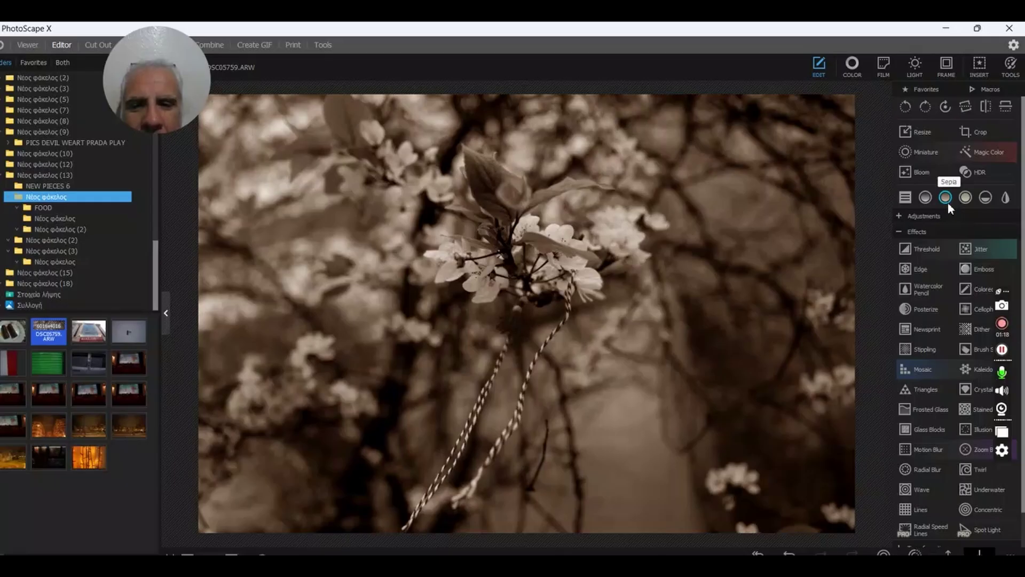
# Apply the Bandicoot tone to the blossom photo and turn it into a high-contrast black-and-white image.
pyautogui.click(965, 199)
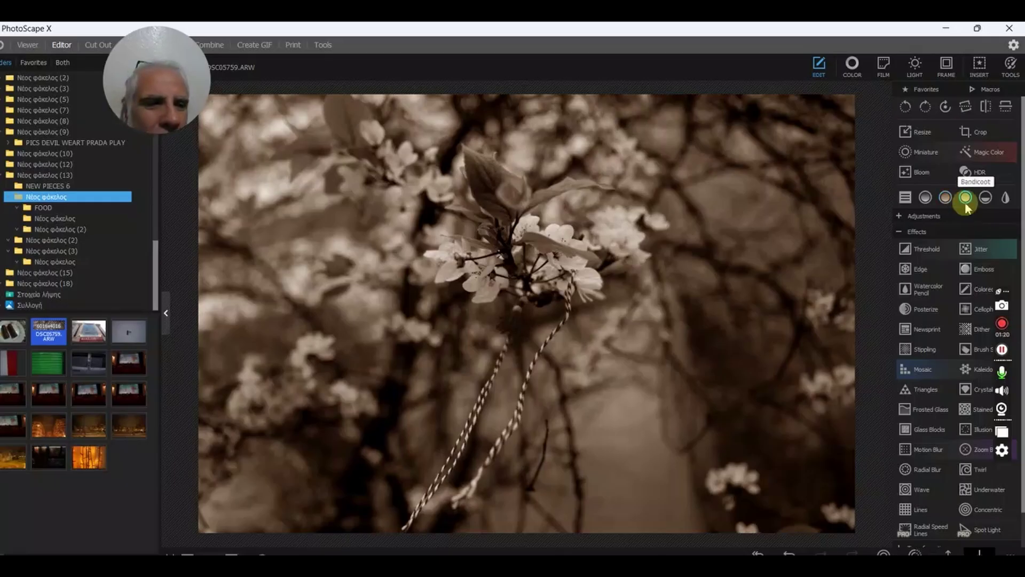
pyautogui.click(967, 203)
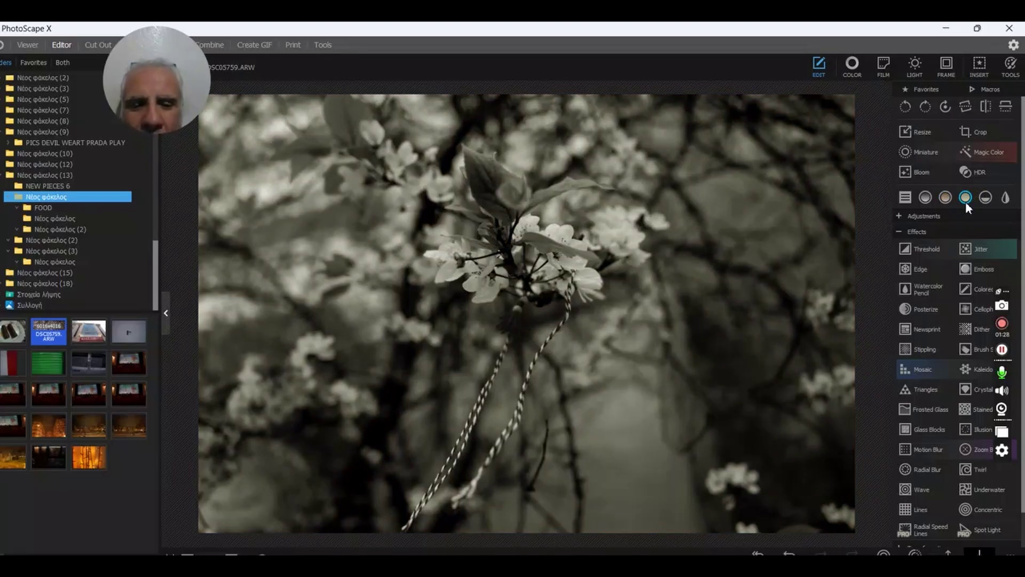
pyautogui.click(986, 200)
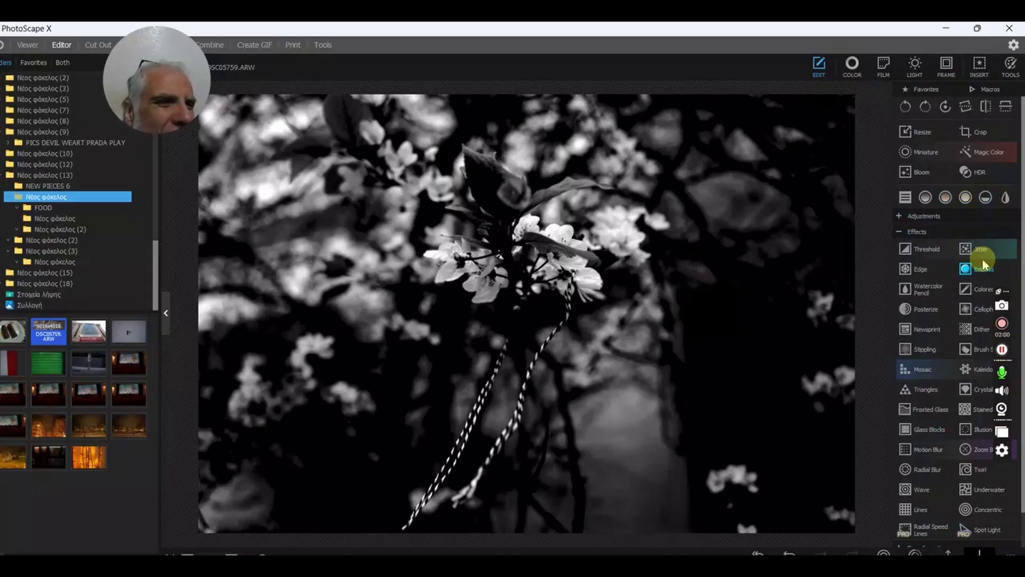
# Preview Miniature with circular focus on the blossoms, amount 67 and contrast 61, and Bloom with level, blur and contrast 50, cancelling both.
pyautogui.click(939, 154)
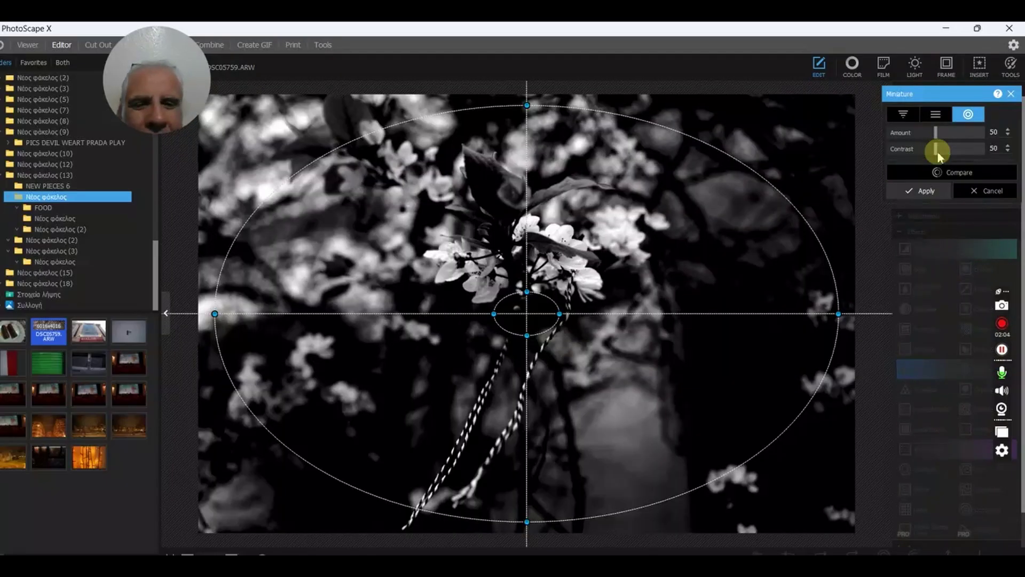
pyautogui.moveTo(524, 311); pyautogui.dragTo(544, 240)
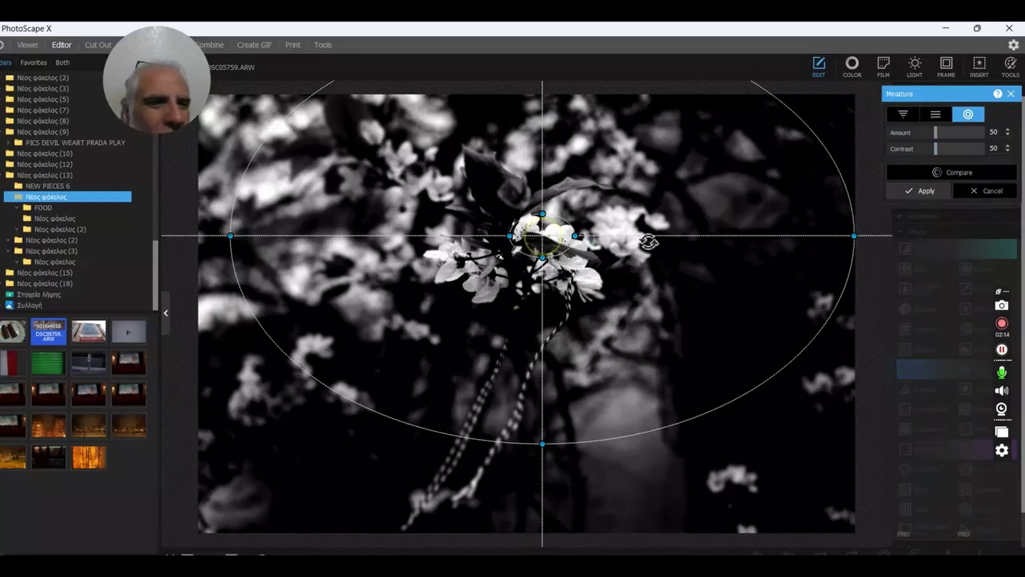
pyautogui.click(936, 131)
pyautogui.moveTo(939, 139)
pyautogui.mouseDown()
pyautogui.moveTo(953, 136)
pyautogui.moveTo(946, 149)
pyautogui.mouseUp()
pyautogui.click(936, 150)
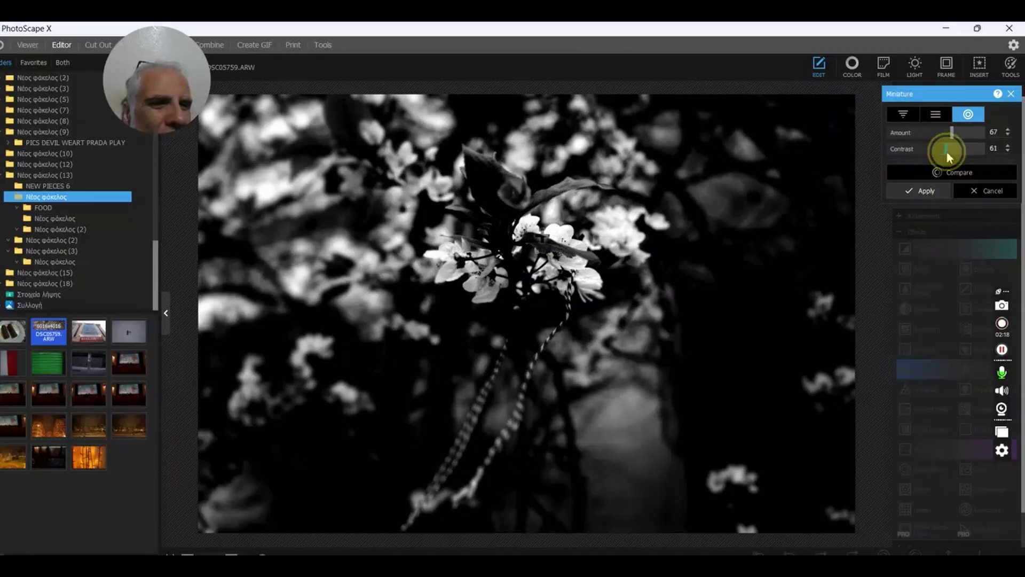
pyautogui.click(976, 191)
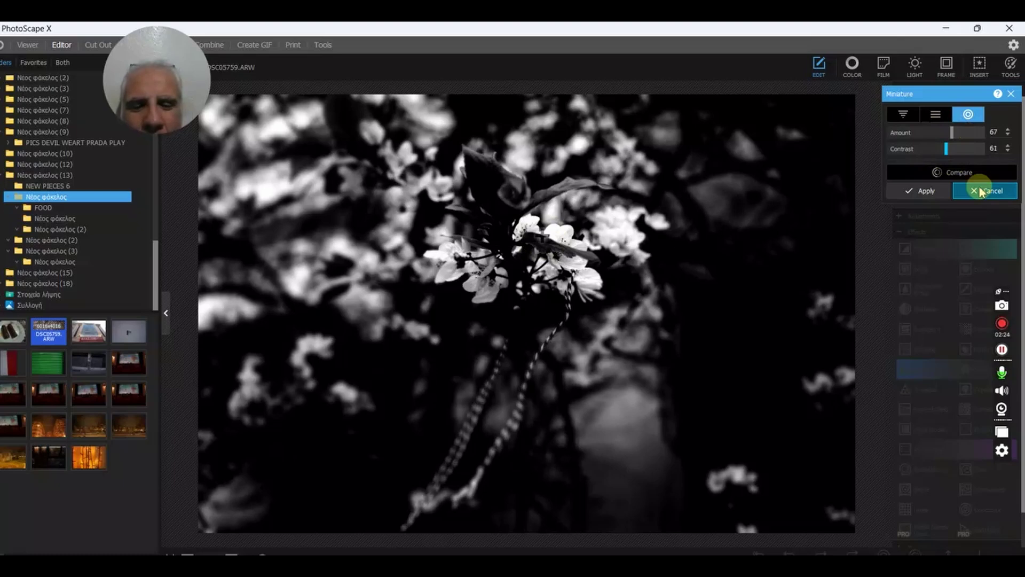
pyautogui.click(980, 192)
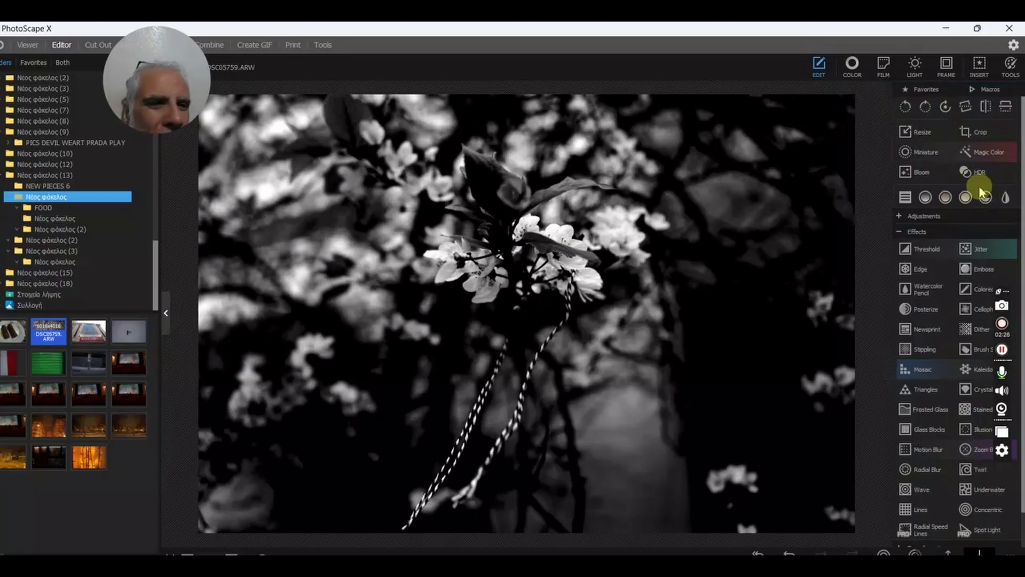
pyautogui.click(918, 172)
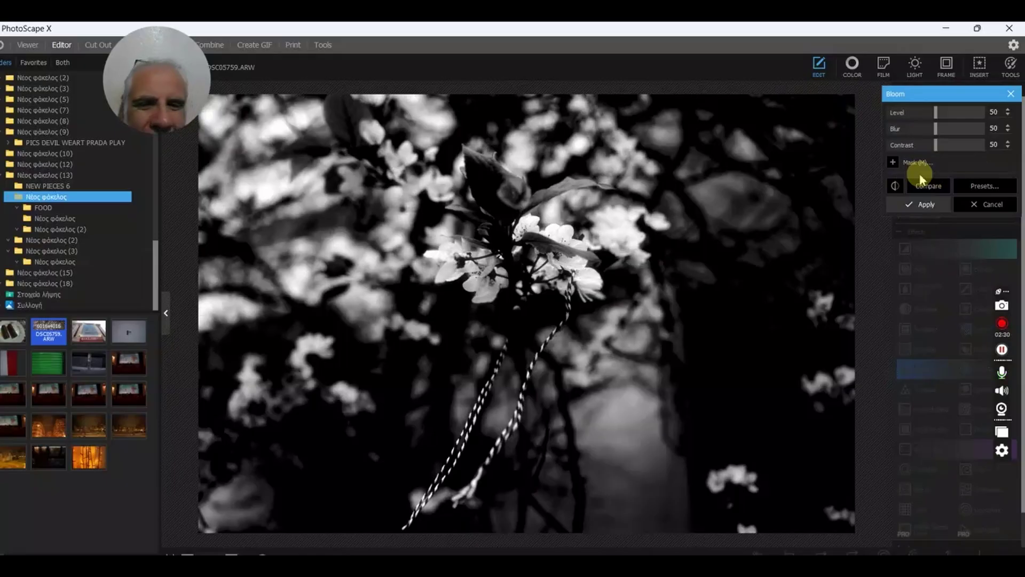
pyautogui.click(1003, 207)
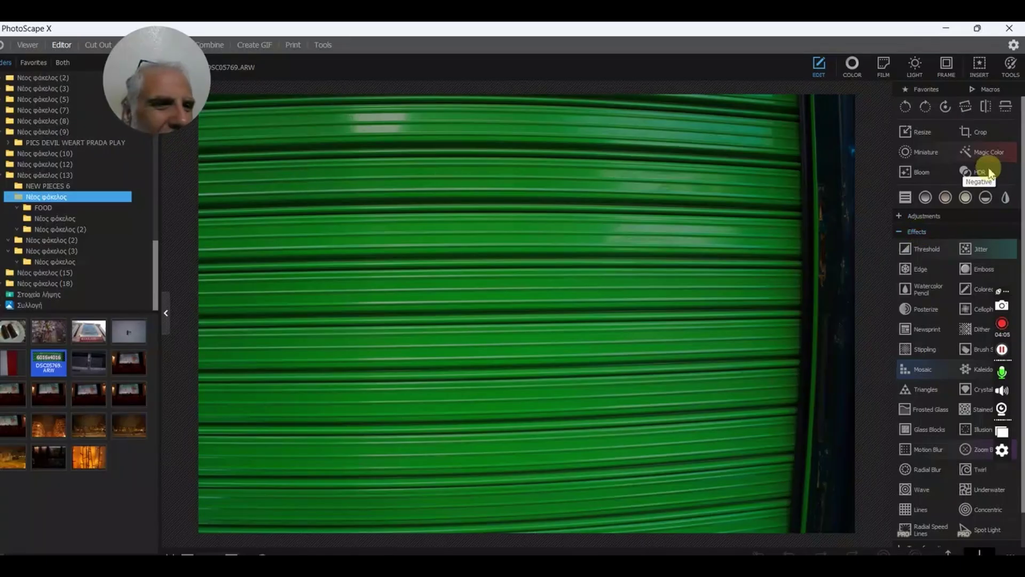
# Preview Magic Color at 50 and HDR with amount 50, radius 100 and vibrance 50 on the green shutter photo, cancelling each one.
pyautogui.click(989, 153)
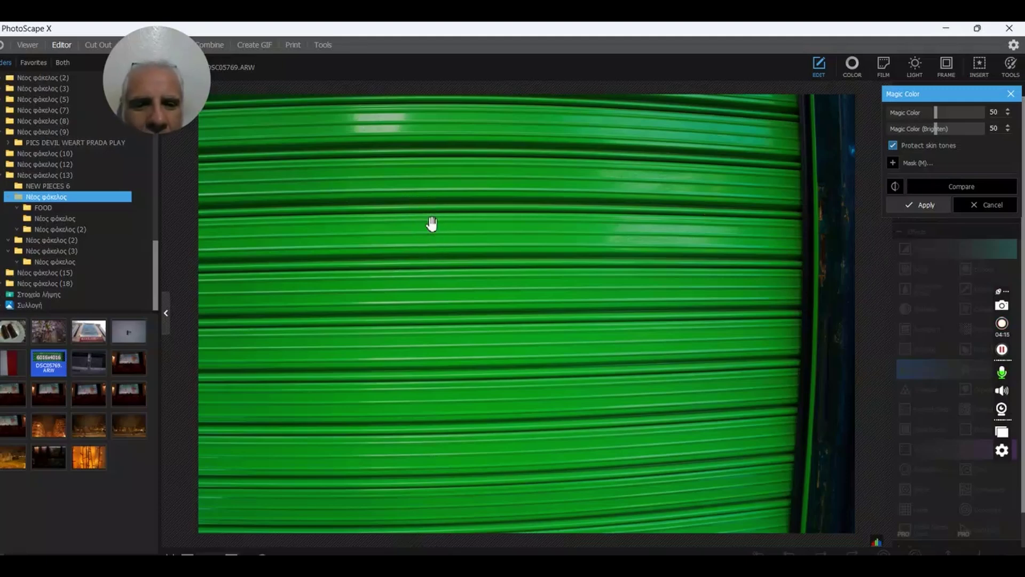
pyautogui.click(982, 205)
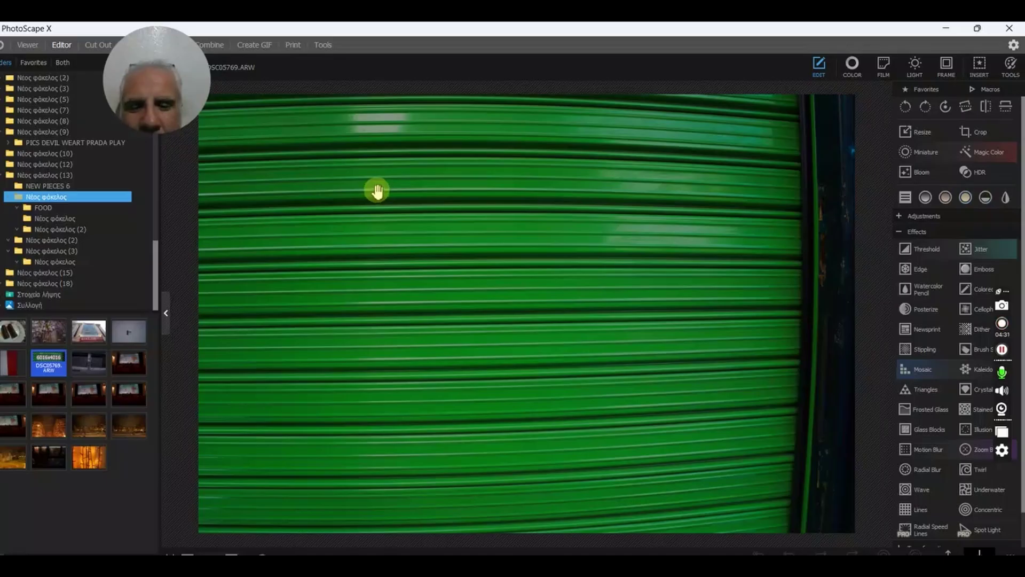
pyautogui.click(974, 174)
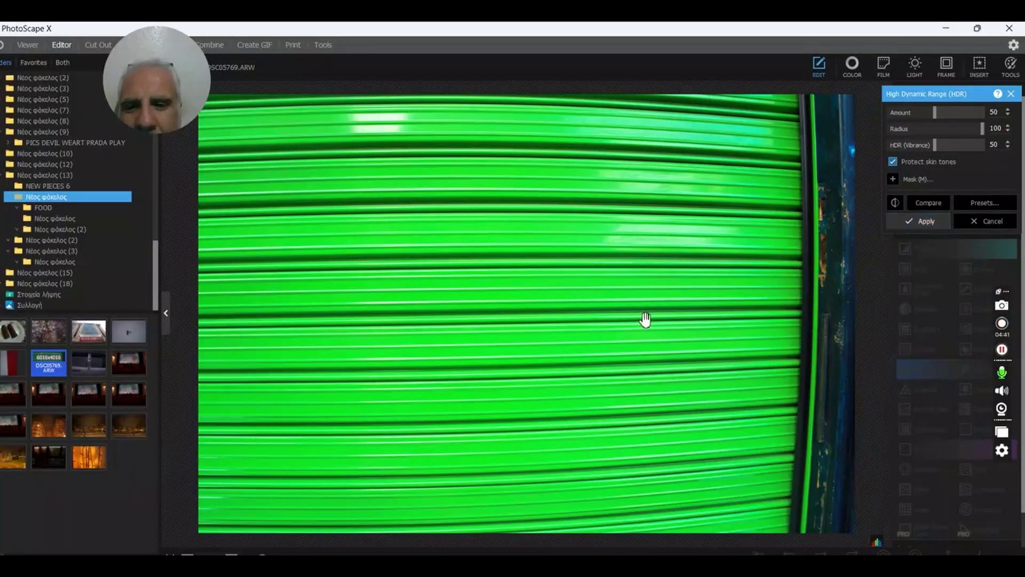
pyautogui.click(993, 223)
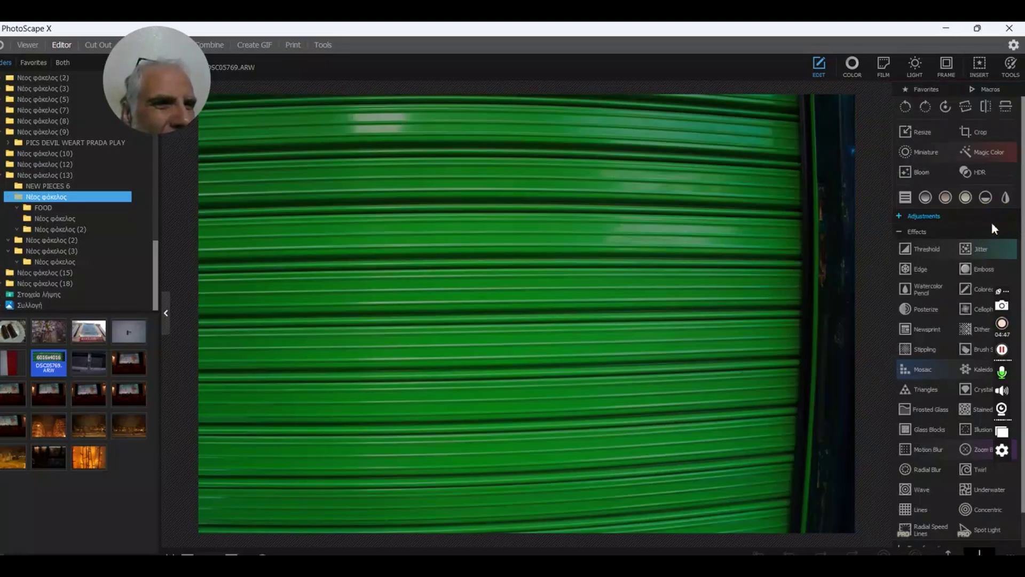
# View the color adjustments for the green shutter photo and try the Cinema and Cross Process film filters at amount 100.
pyautogui.click(858, 63)
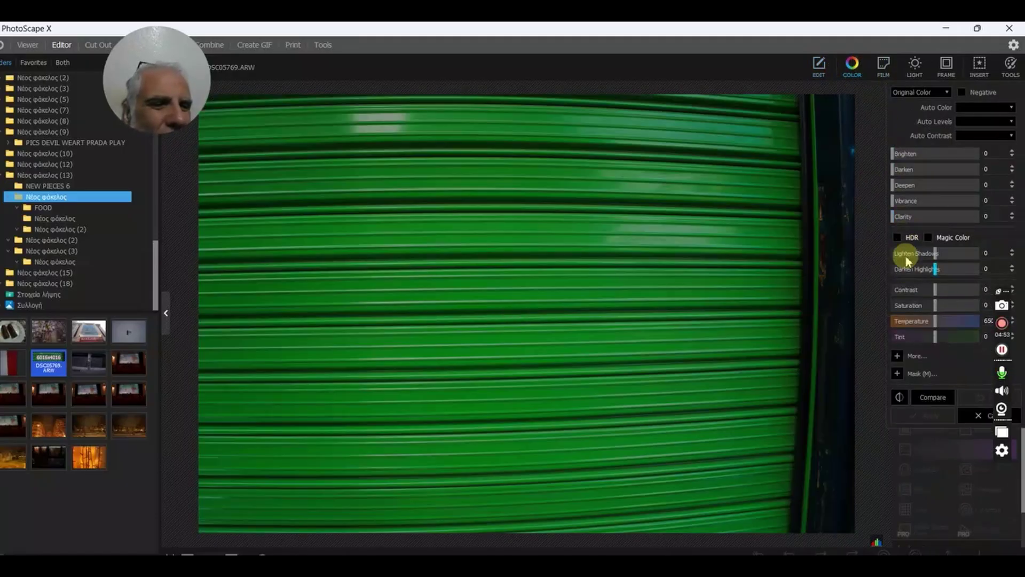
pyautogui.click(884, 67)
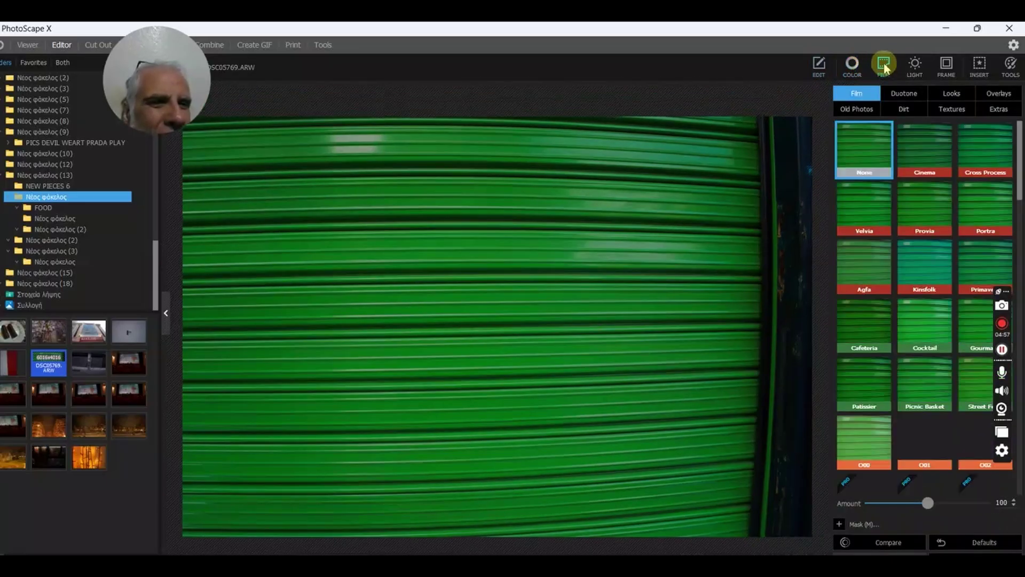
pyautogui.click(921, 148)
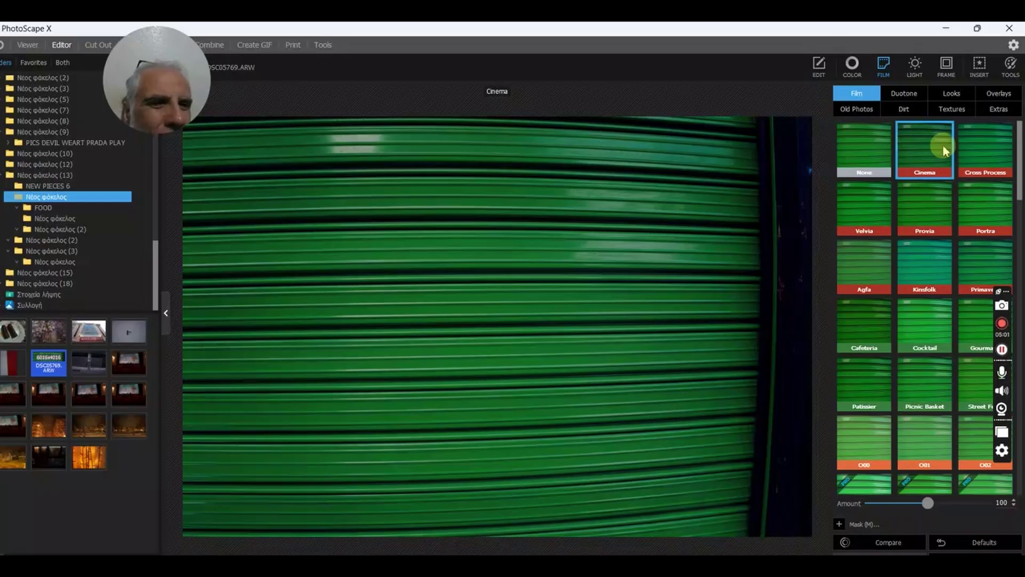
pyautogui.click(986, 155)
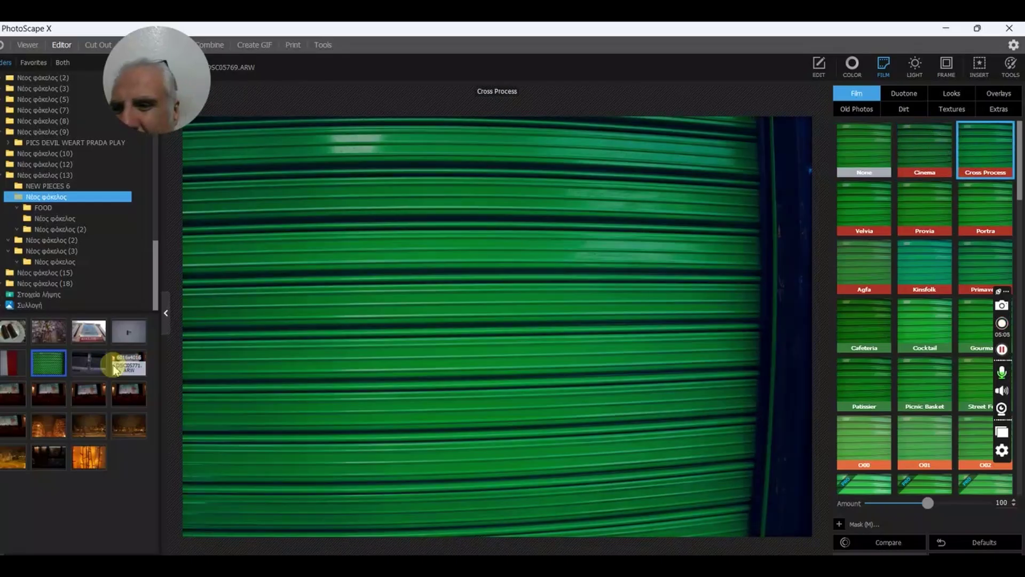
# Reopen the blossom photo DSC05759.ARW without keeping the shutter photo's film filter, and show the film filters for it.
pyautogui.click(47, 330)
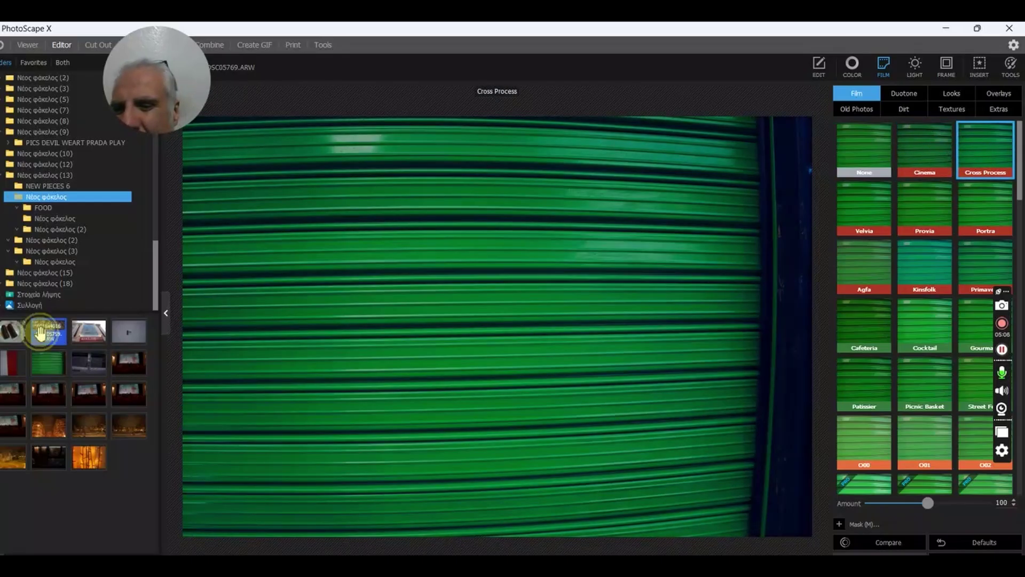
pyautogui.click(388, 310)
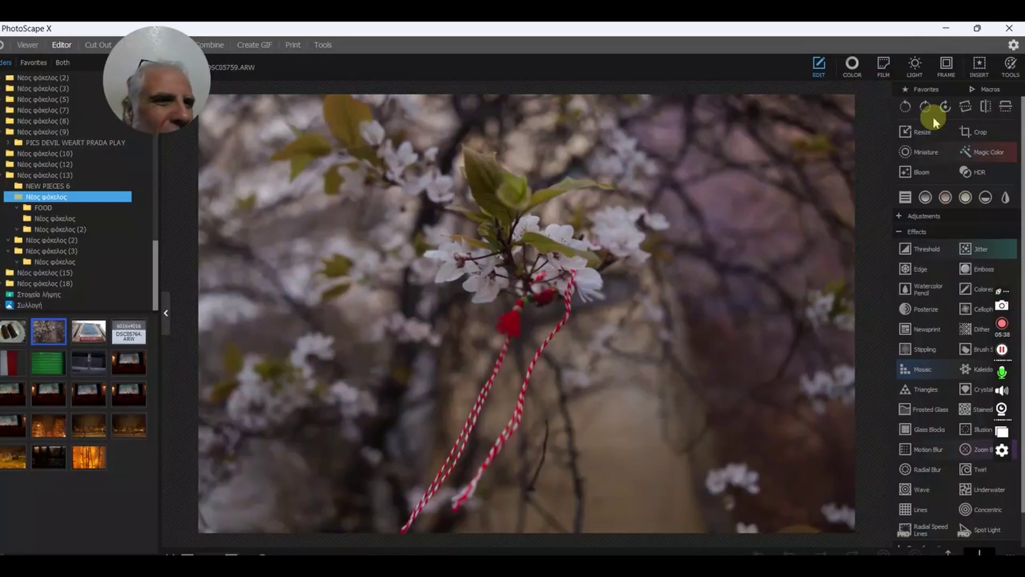
pyautogui.click(891, 69)
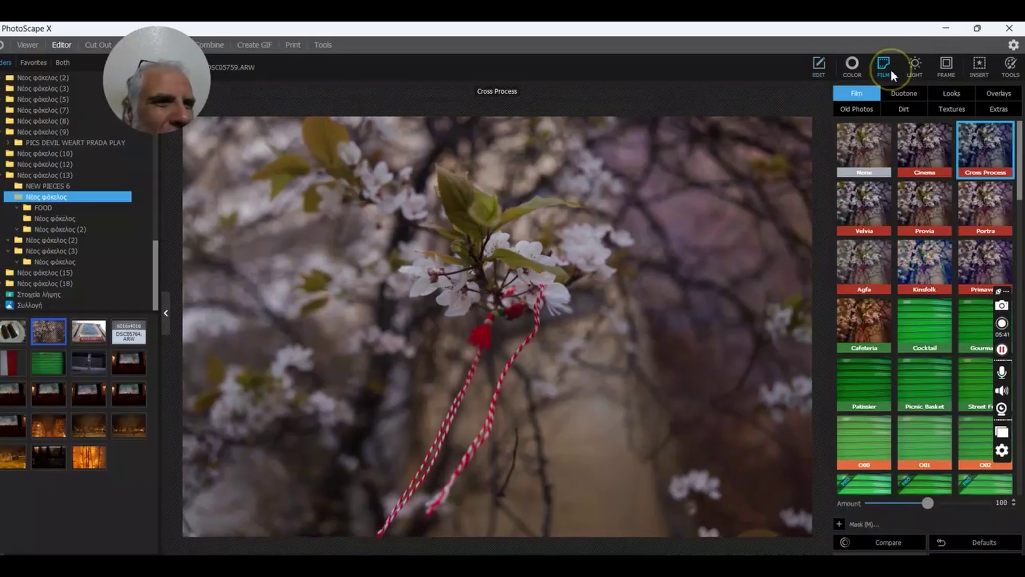
# Preview the Cinema, Cross Process, Velvia, Provia, Portra, Agfa, Kinsfolk and Primavera film filters on the blossom photo at amount 100.
pyautogui.click(938, 156)
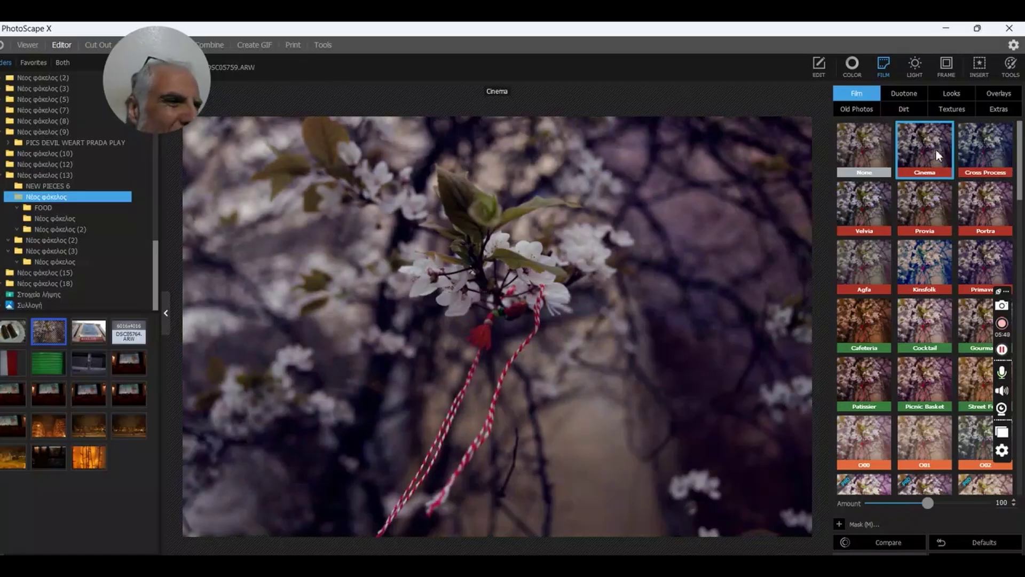
pyautogui.click(1001, 162)
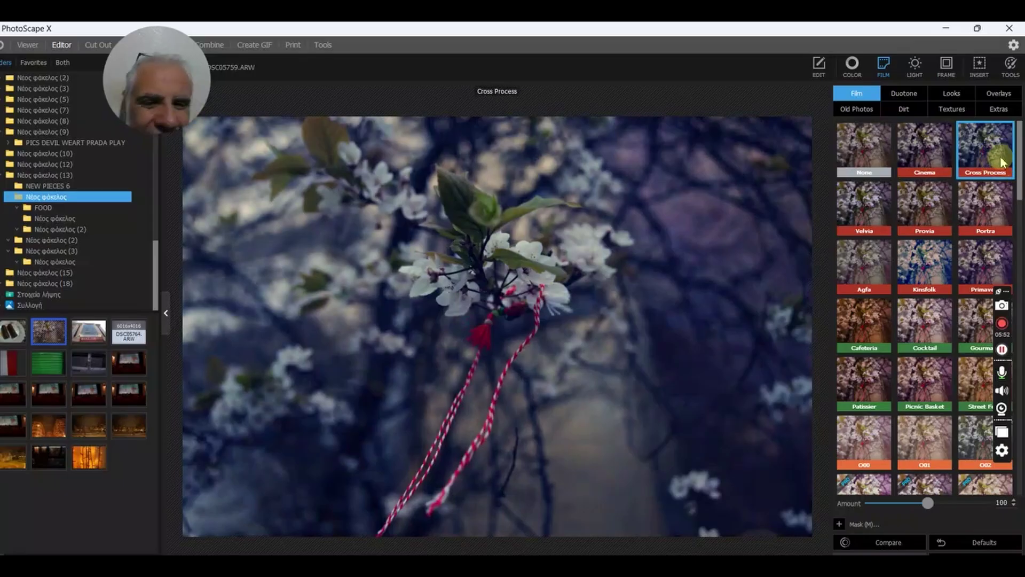
pyautogui.click(876, 213)
pyautogui.click(950, 213)
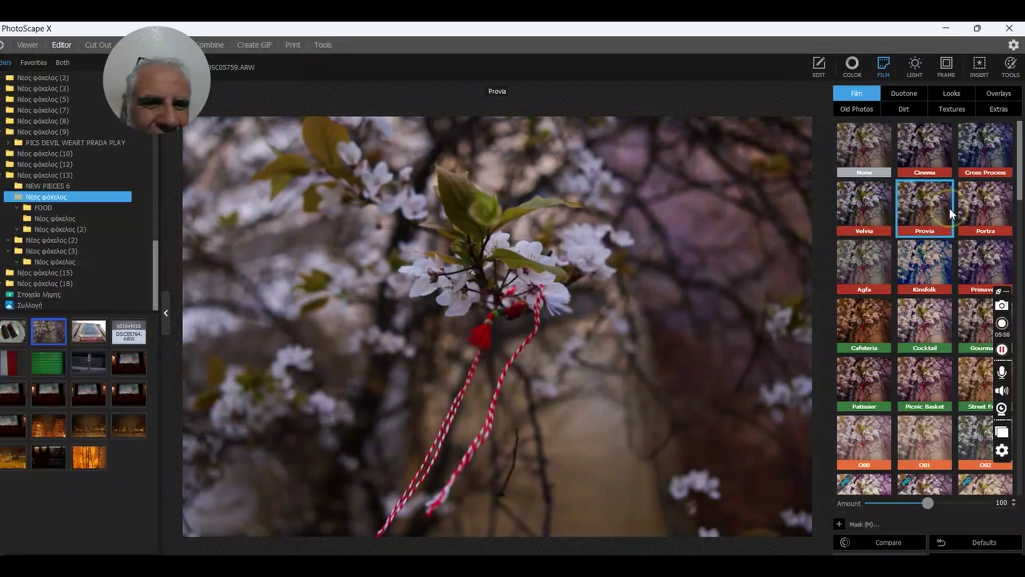
pyautogui.click(988, 214)
pyautogui.click(865, 271)
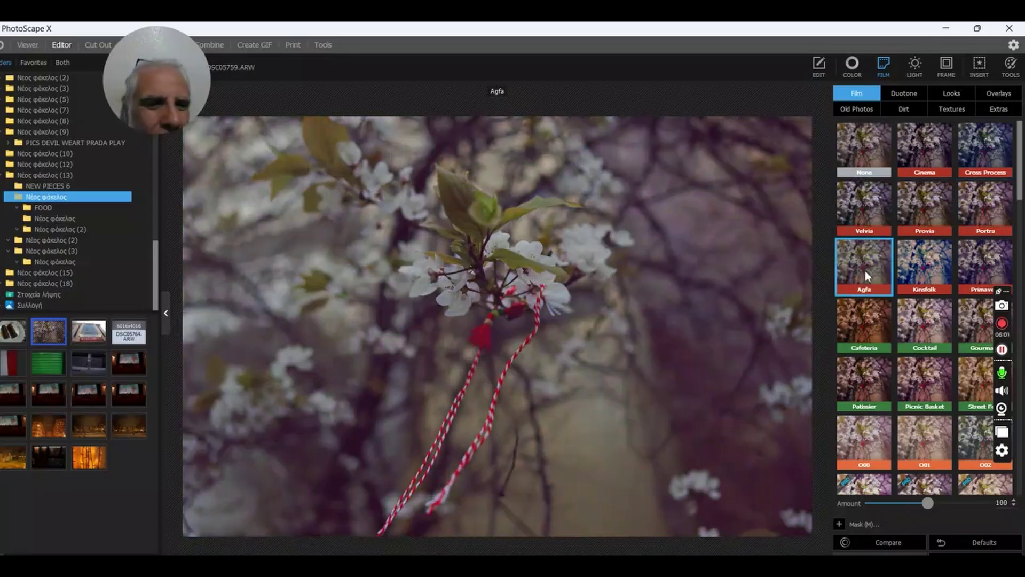
pyautogui.click(926, 261)
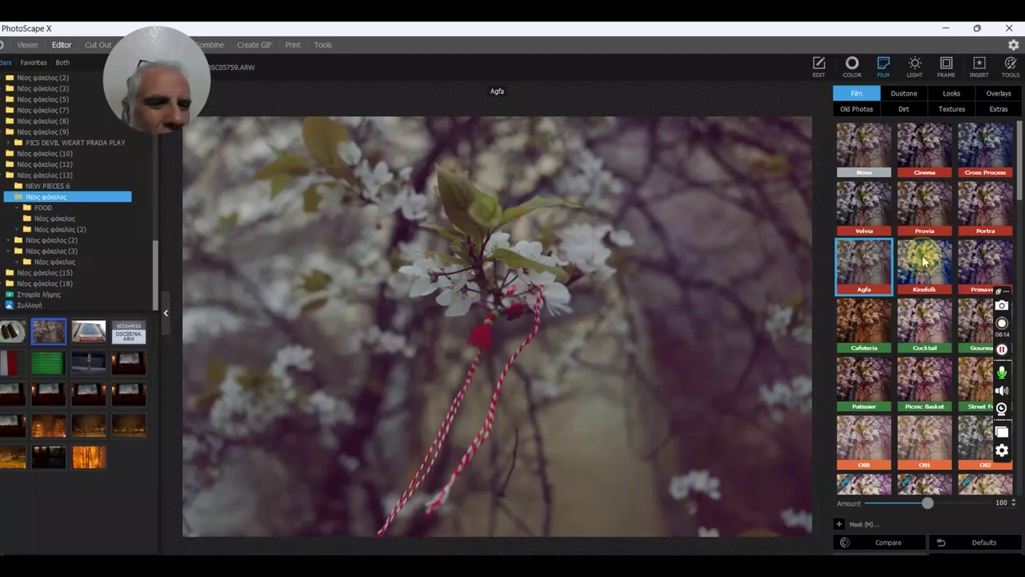
pyautogui.click(922, 256)
pyautogui.click(975, 263)
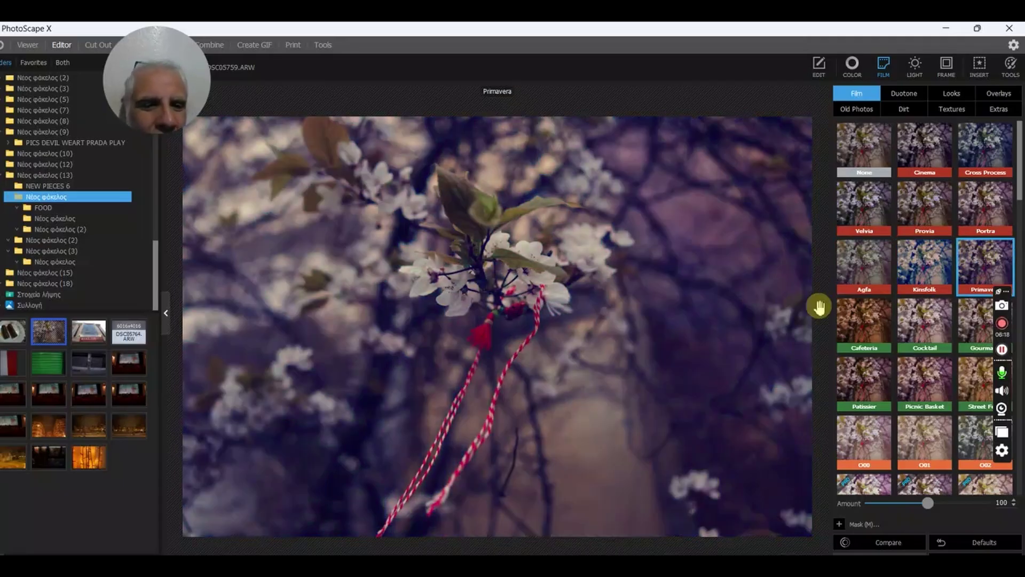
# Preview the Cafeteria, Cocktail, Gourmand, Patissier, Picnic Basket and Street Food film filters on the blossom photo.
pyautogui.click(867, 322)
pyautogui.click(925, 323)
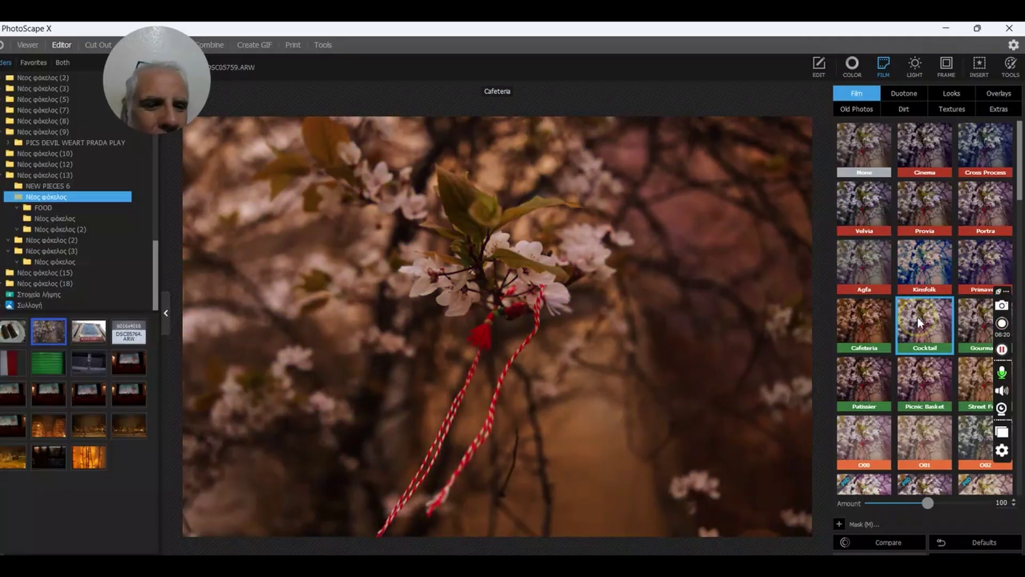
pyautogui.click(975, 322)
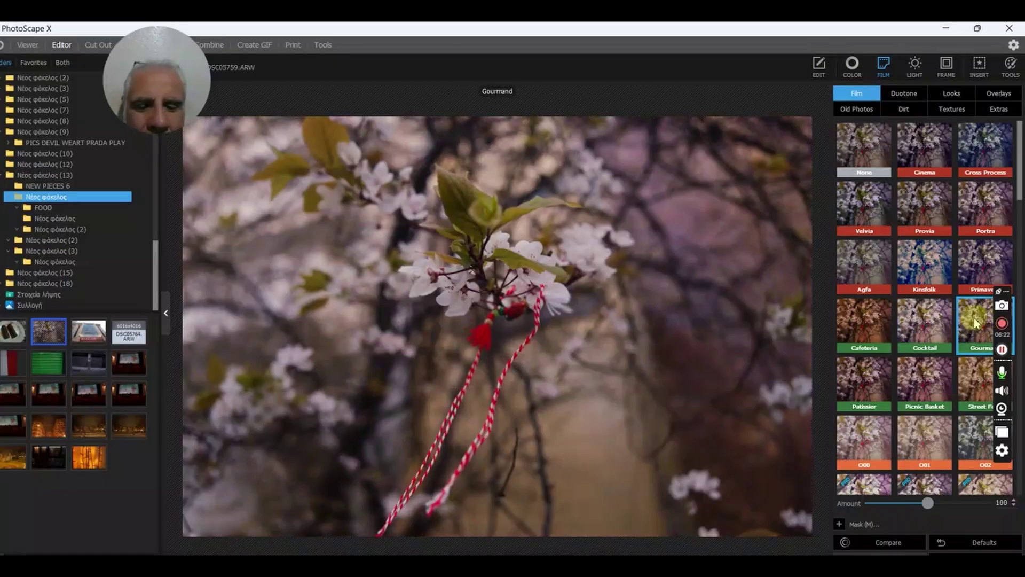
pyautogui.click(873, 373)
pyautogui.click(924, 374)
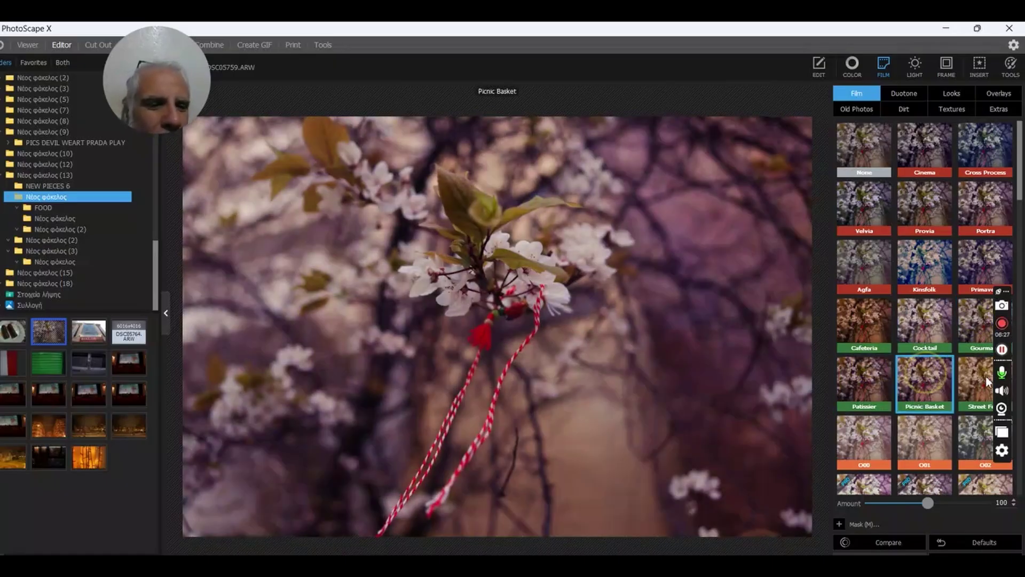
pyautogui.click(988, 381)
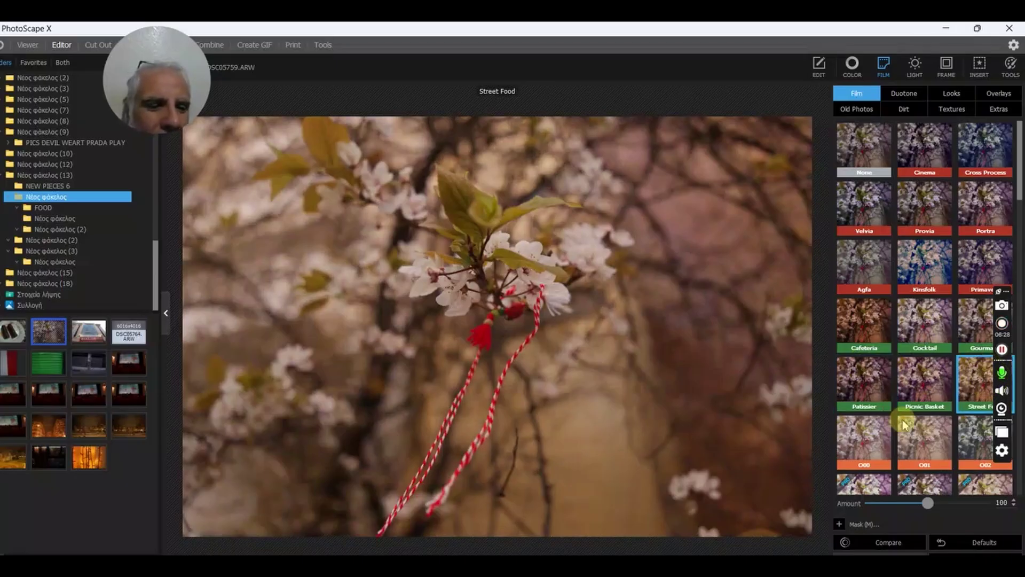
# Preview the O00, O01 and O02 film filters on the blossom photo.
pyautogui.click(861, 442)
pyautogui.click(921, 438)
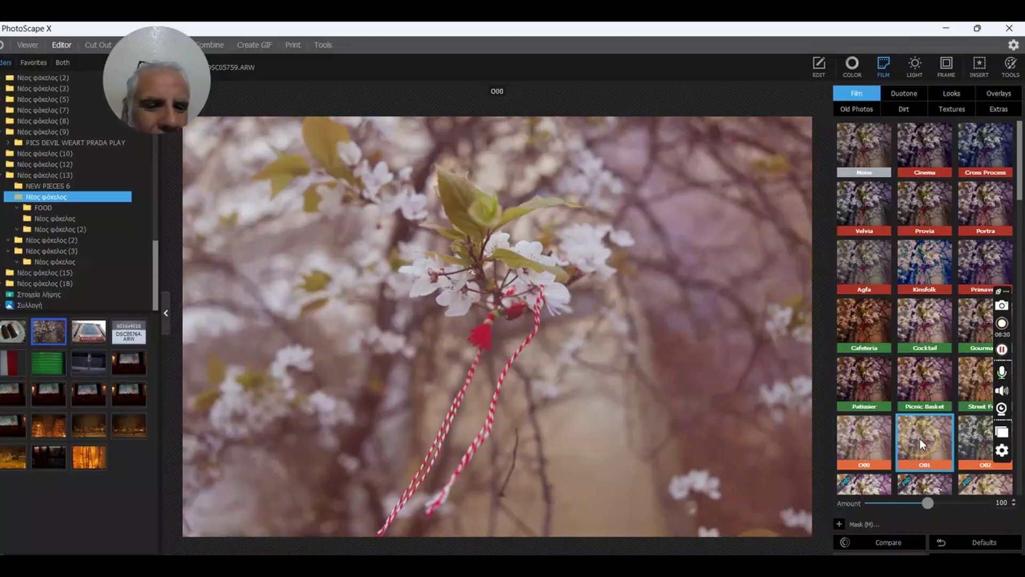
pyautogui.click(966, 438)
# Try the PRO film filter Cornwall, dismiss the store window, and preview the O00 and Cinema filters again.
pyautogui.scroll(-1, 956, 374)
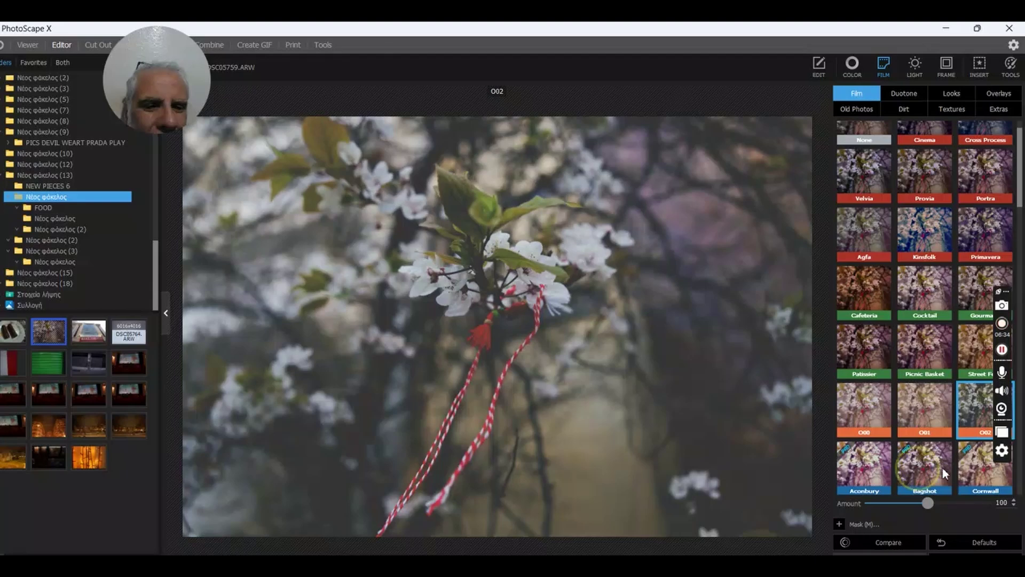
pyautogui.click(980, 466)
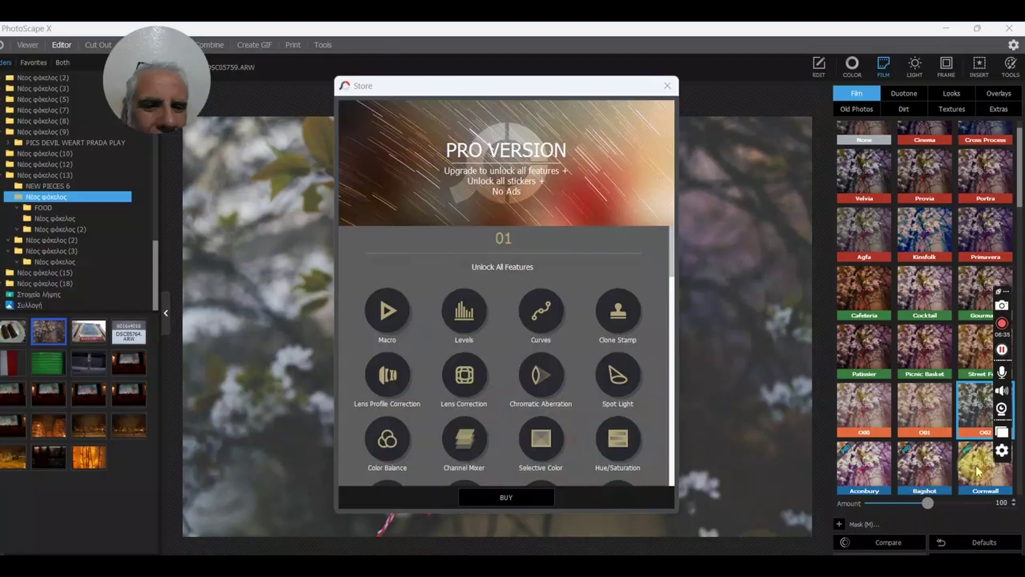
pyautogui.click(667, 85)
pyautogui.click(868, 407)
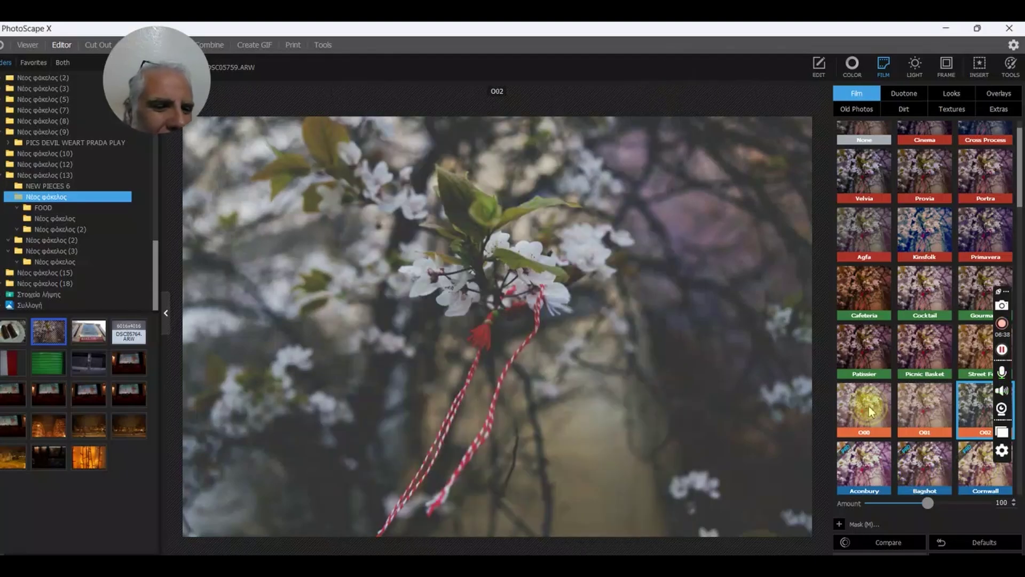
pyautogui.scroll(1, 944, 191)
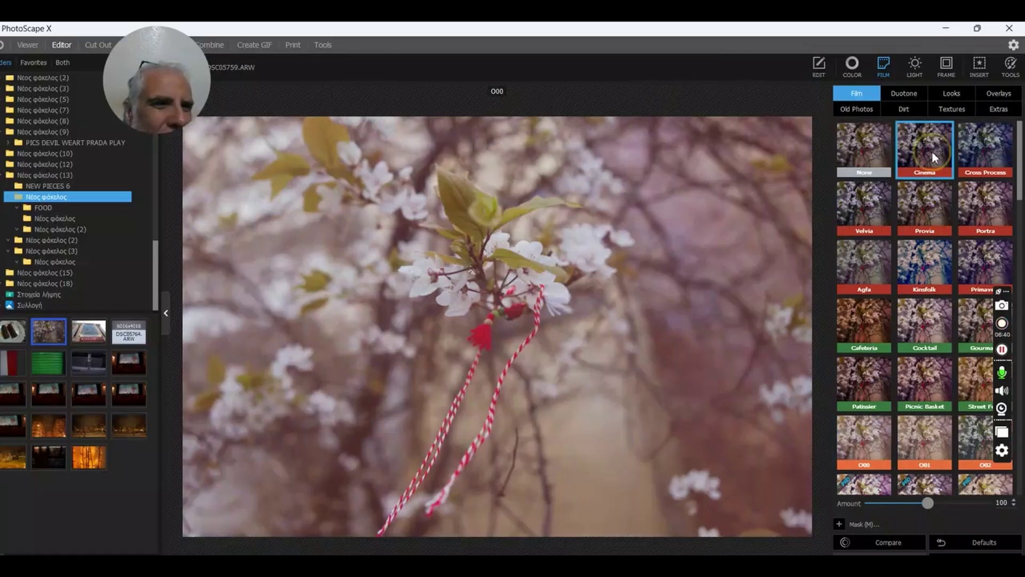
pyautogui.click(931, 151)
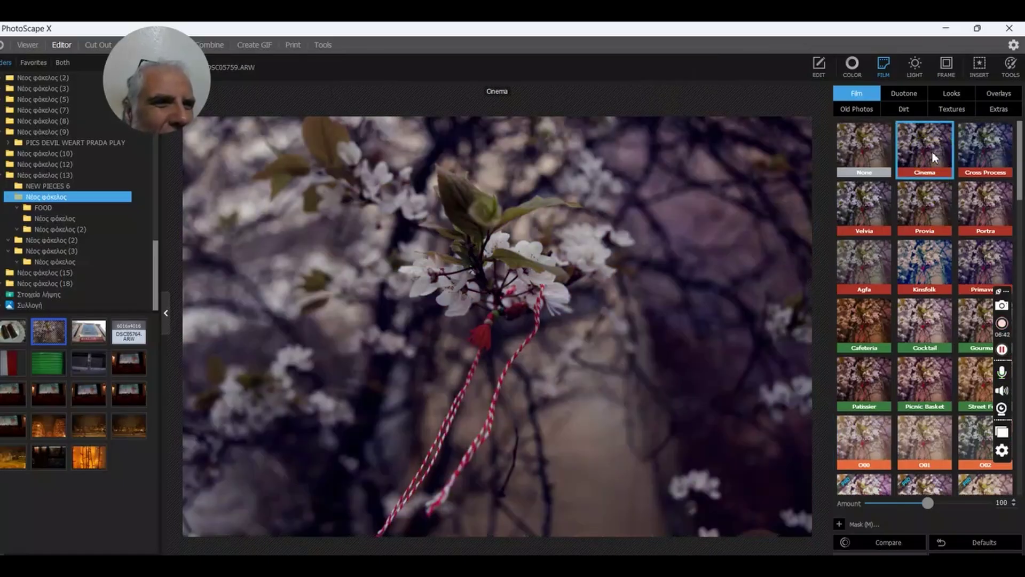
# Look through the Duotone, Looks and Overlays filter categories for the blossom photo.
pyautogui.click(902, 91)
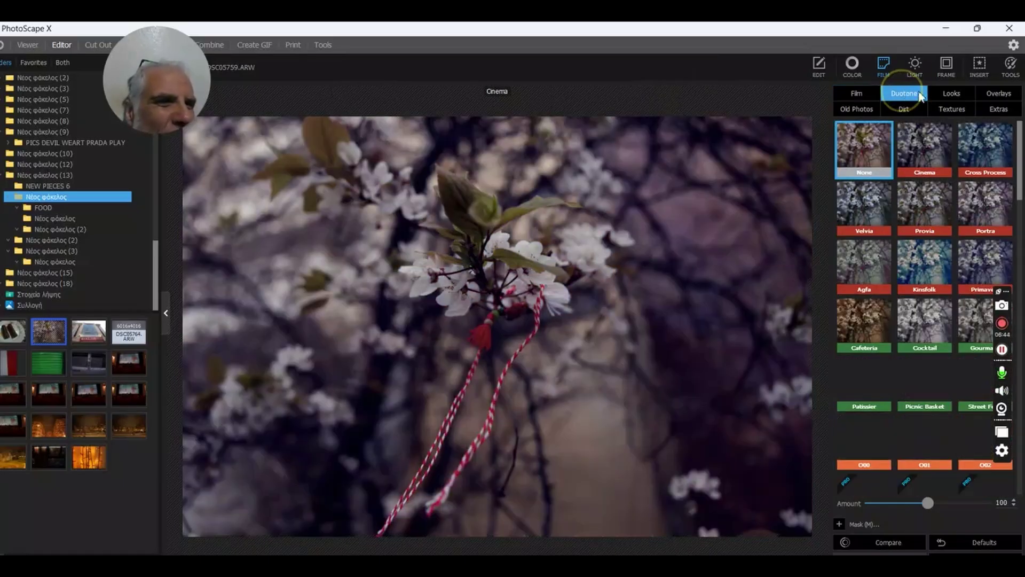
pyautogui.click(951, 93)
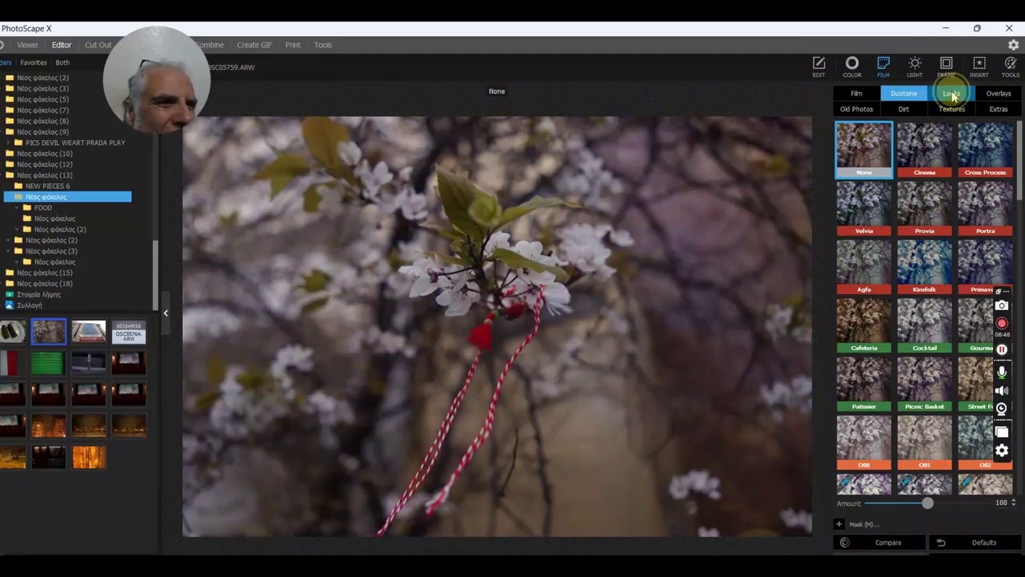
pyautogui.click(995, 93)
# Try Old Photos texture A001 on the blossom photo and apply texture A002 instead.
pyautogui.click(858, 108)
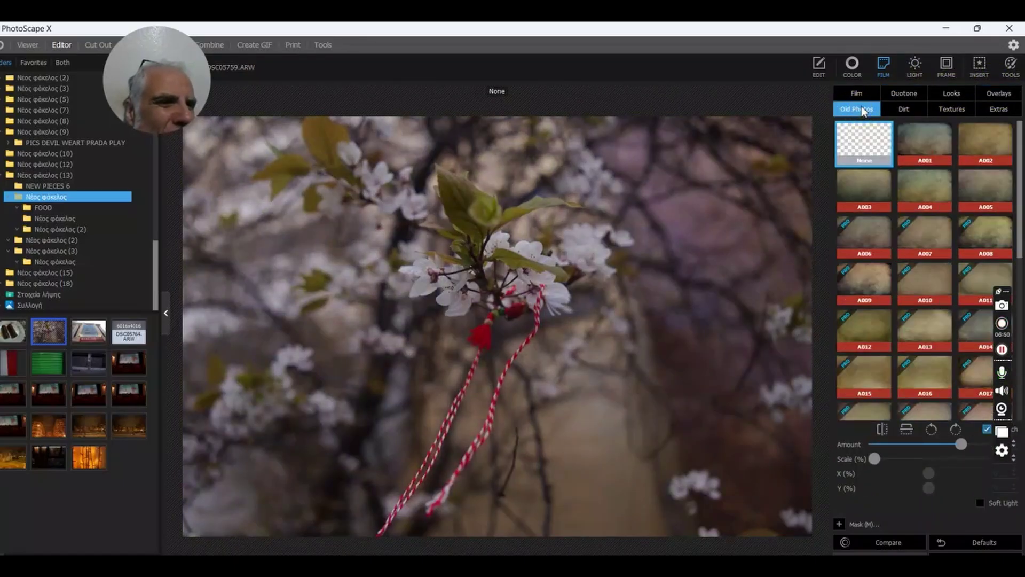
pyautogui.click(915, 140)
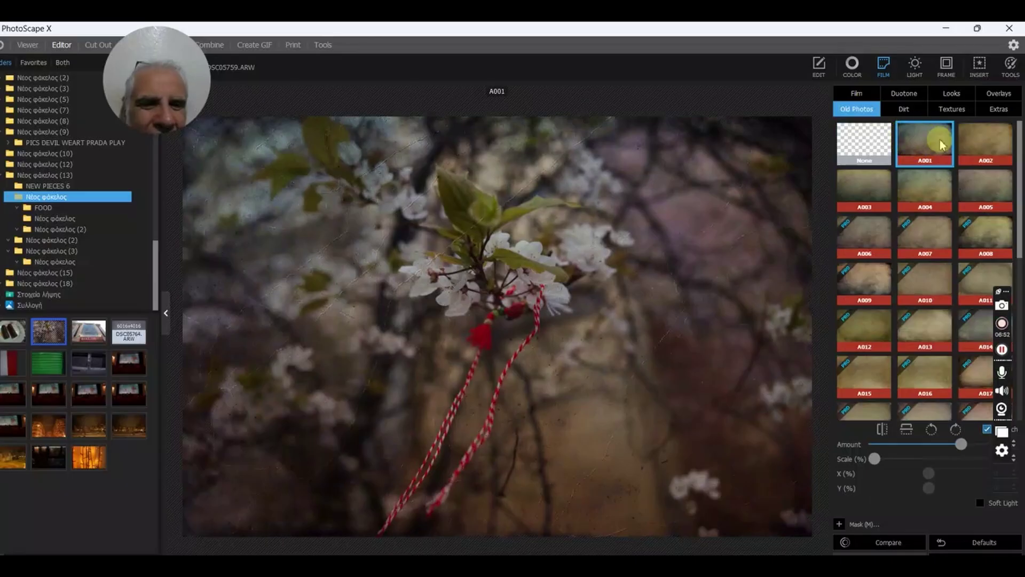
pyautogui.click(975, 145)
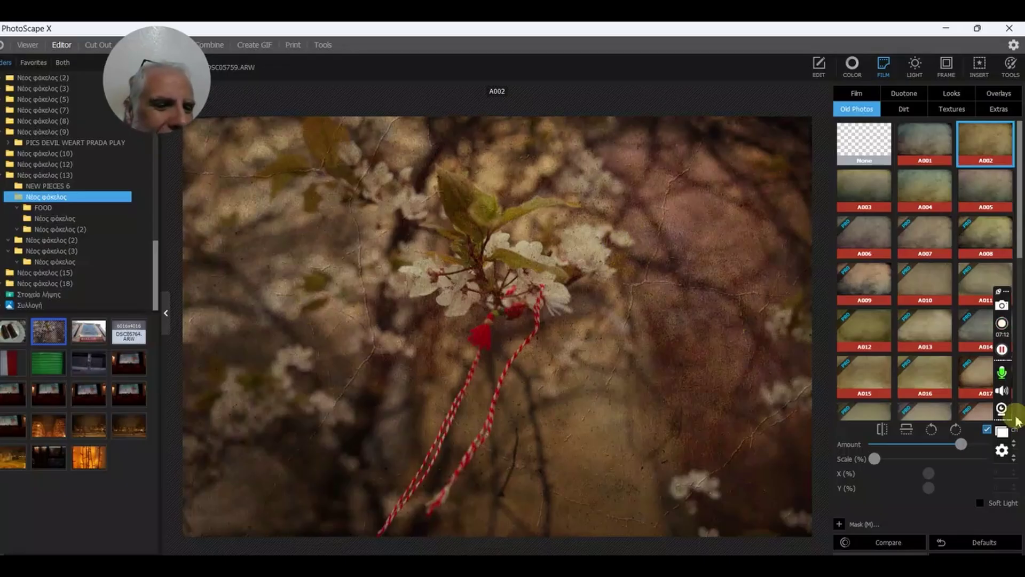
pyautogui.click(881, 548)
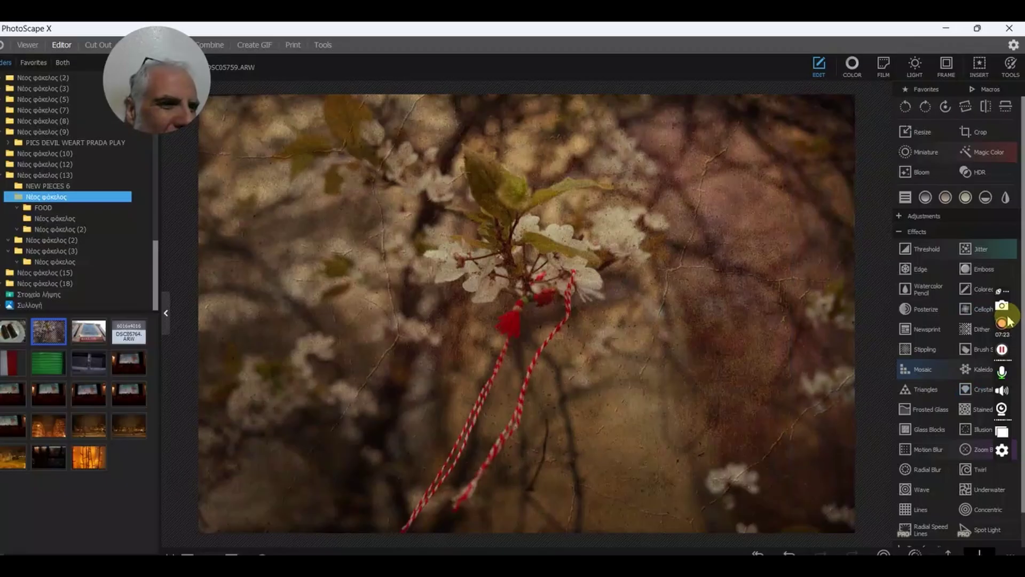
# Preview the Edge effect with Sobel Filter at 50 and adaptive Threshold with amount 100 and tolerance 3, cancelling both.
pyautogui.click(926, 270)
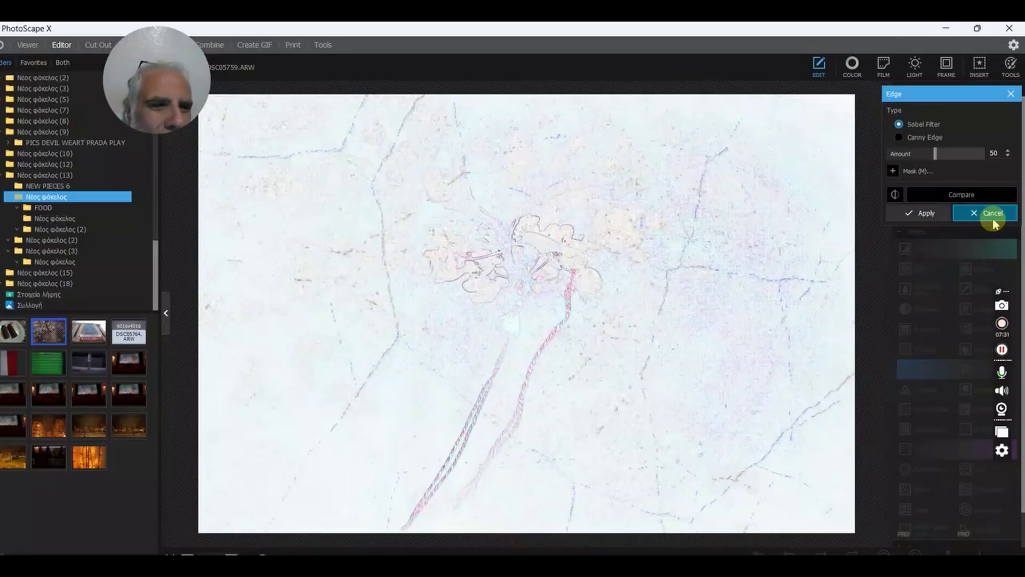
pyautogui.click(988, 213)
pyautogui.click(928, 250)
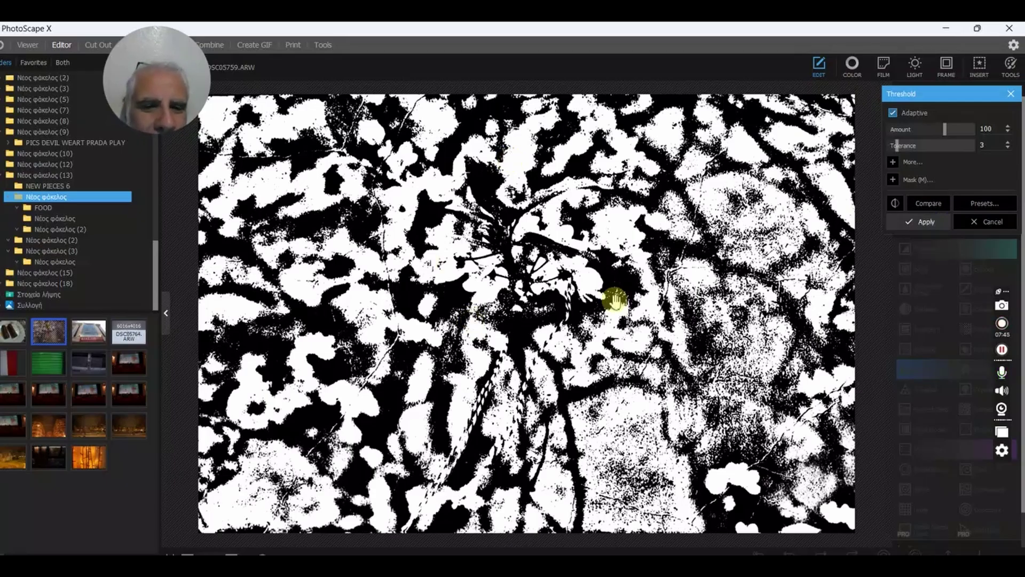
pyautogui.click(987, 222)
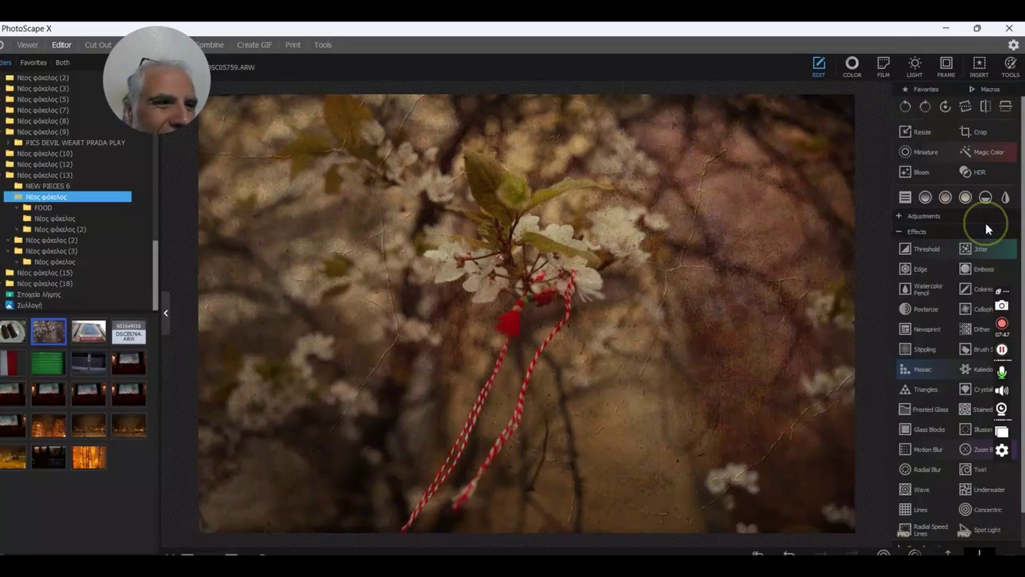
# Show the first set of light leaks and preview 001, 002, 003 and 004 on the blossom photo at amount 90.
pyautogui.click(919, 73)
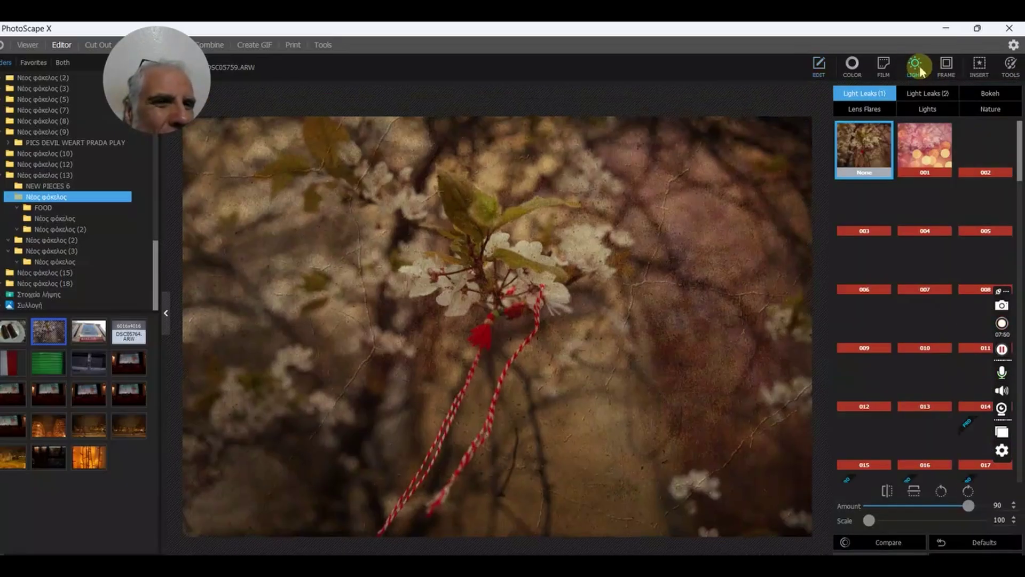
pyautogui.click(922, 154)
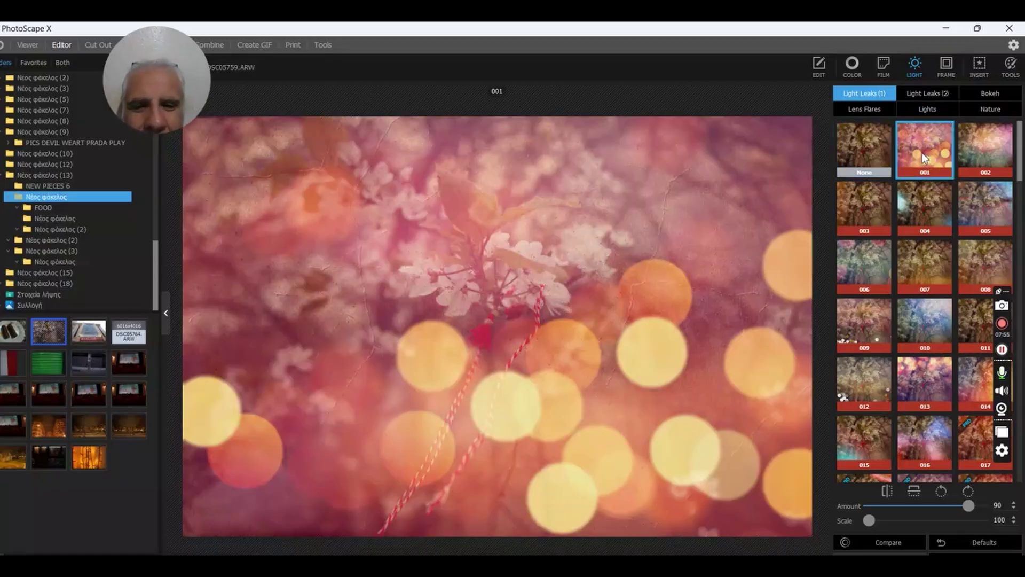
pyautogui.click(992, 148)
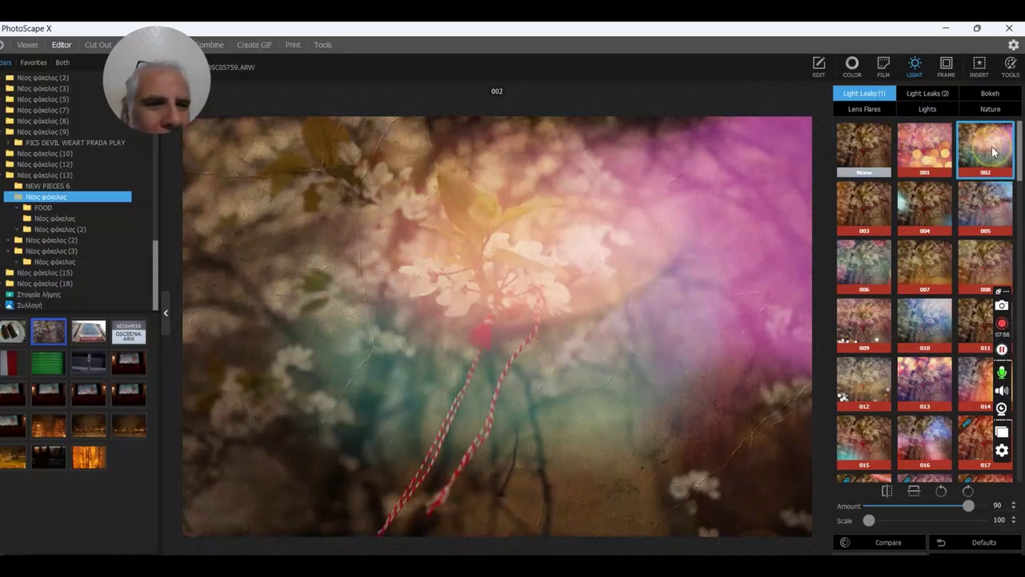
pyautogui.click(866, 203)
pyautogui.click(936, 212)
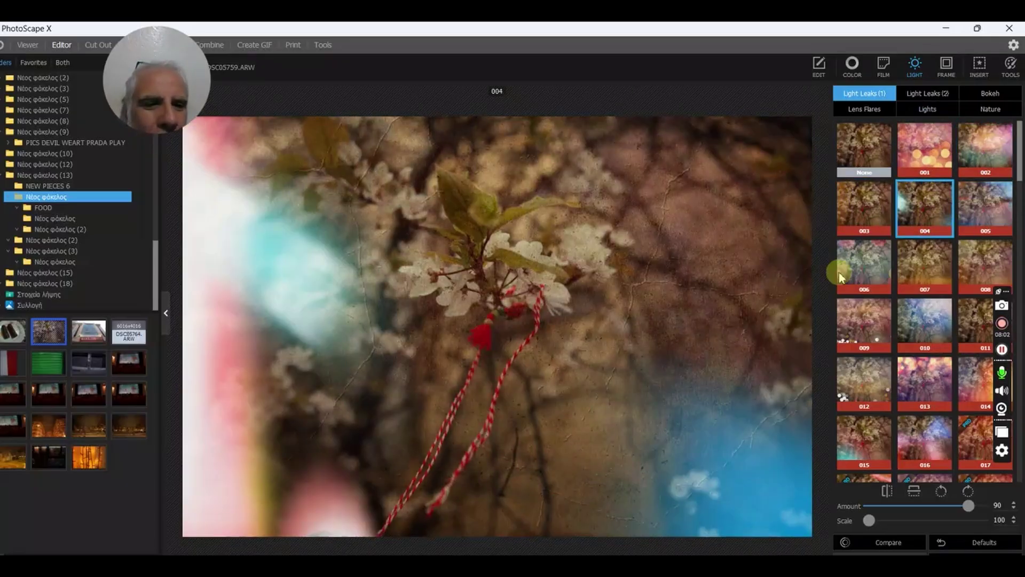
# Preview light leaks 006, 007, 008, 009 and 010 on the blossom photo.
pyautogui.click(855, 264)
pyautogui.click(926, 270)
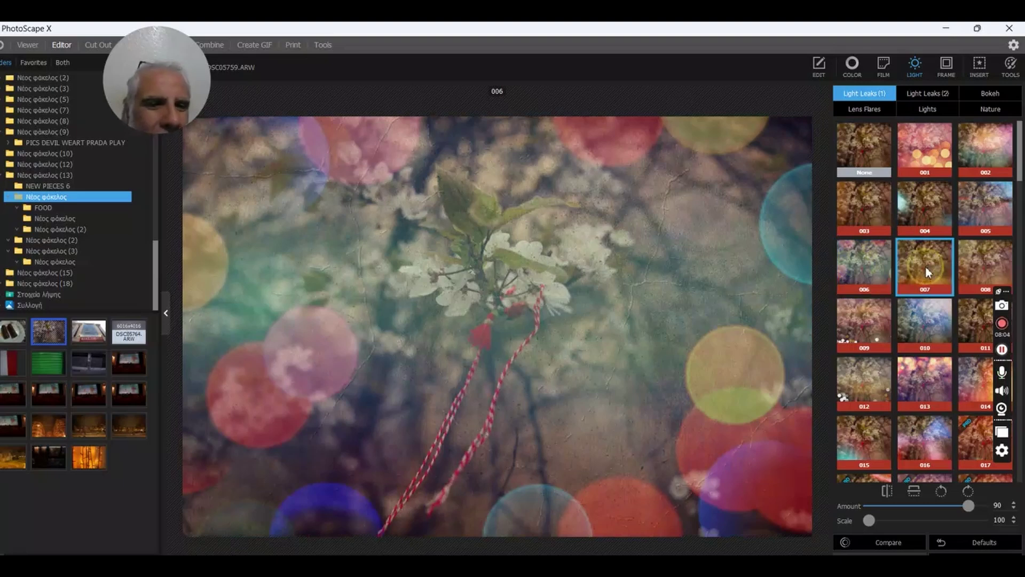
pyautogui.click(994, 264)
pyautogui.click(864, 318)
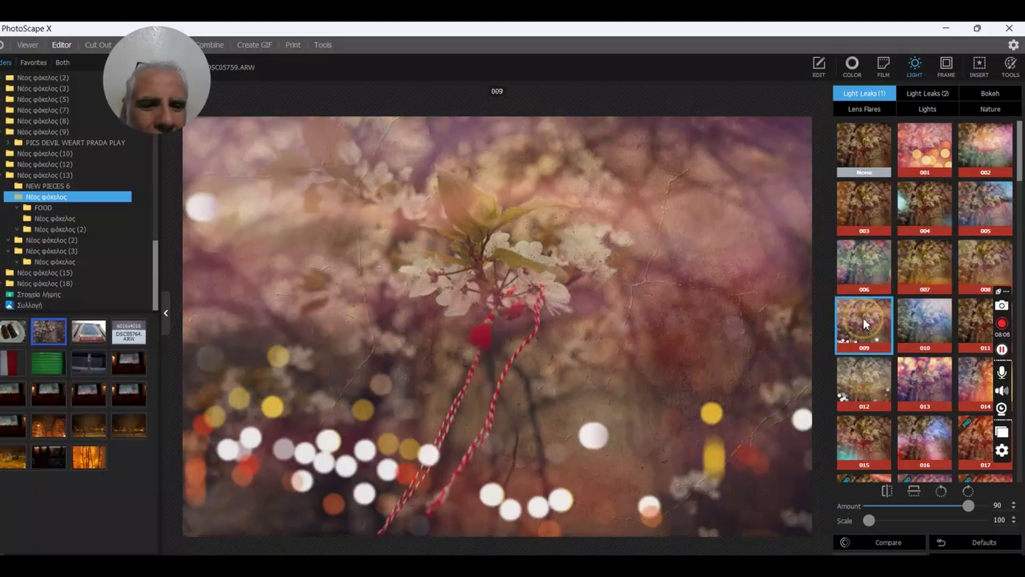
pyautogui.click(926, 320)
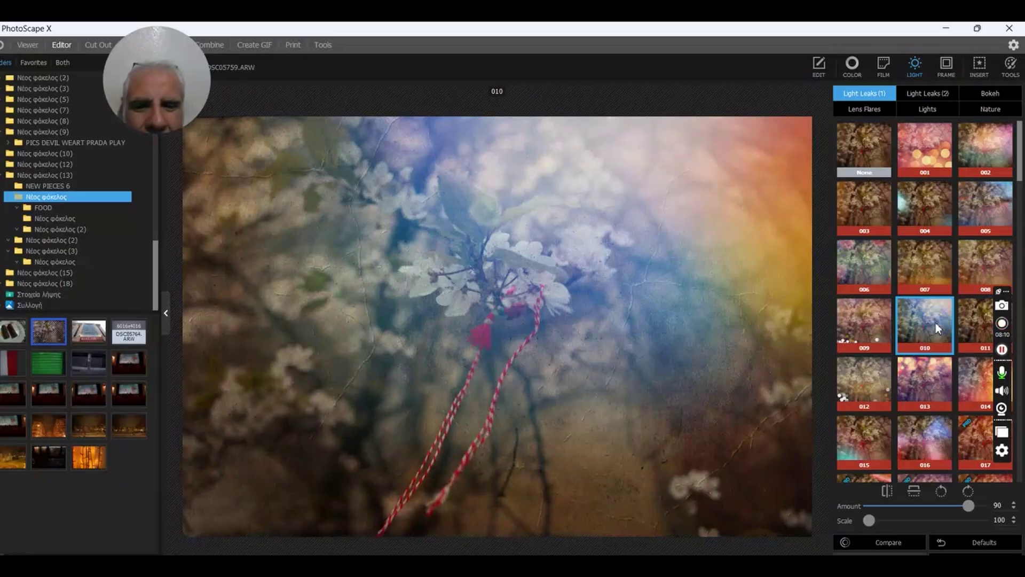
# Compare light leaks 013 and 012 on the blossom photo and choose 013 at amount 90 and scale 100.
pyautogui.click(920, 383)
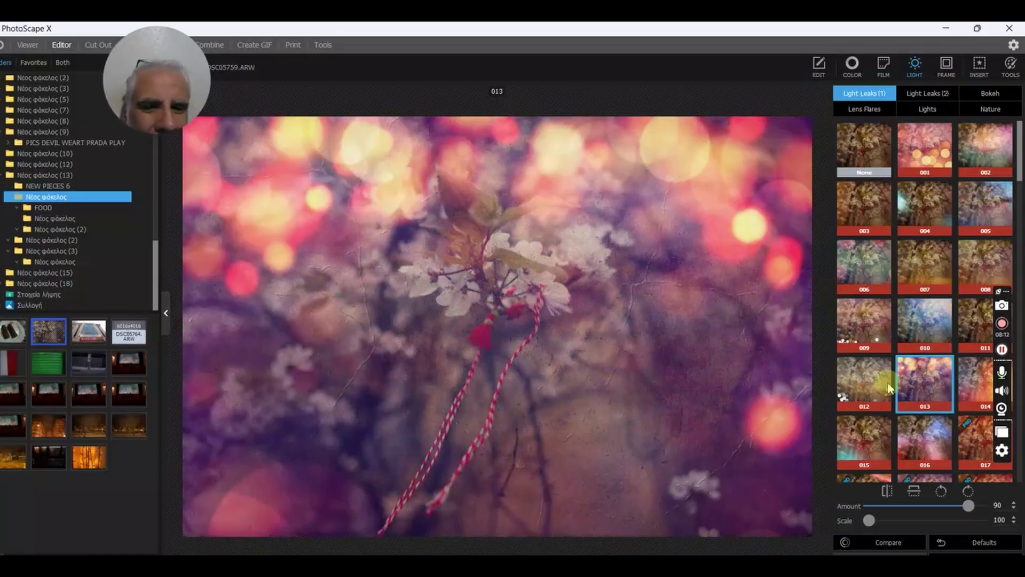
pyautogui.click(860, 382)
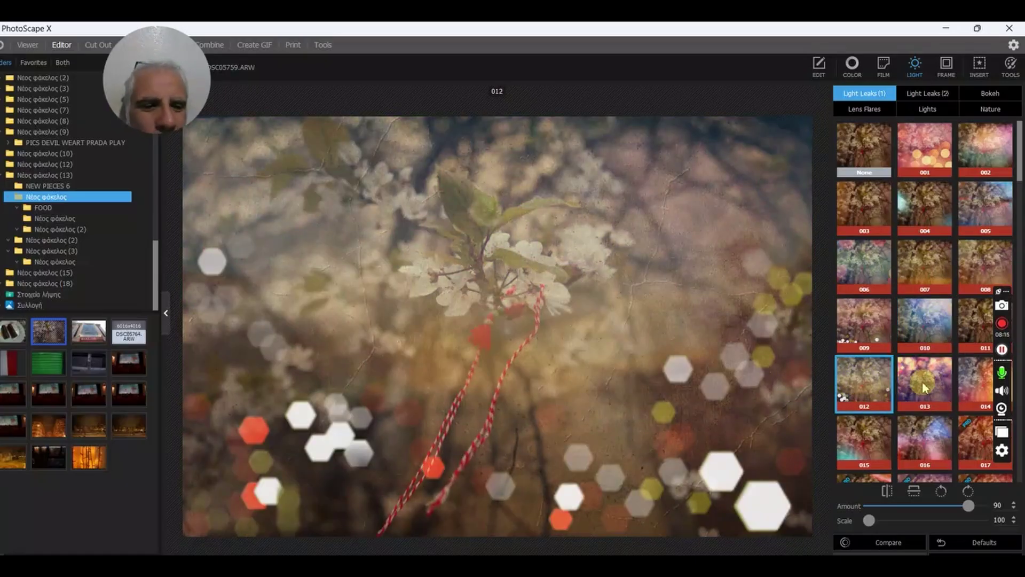
pyautogui.click(922, 382)
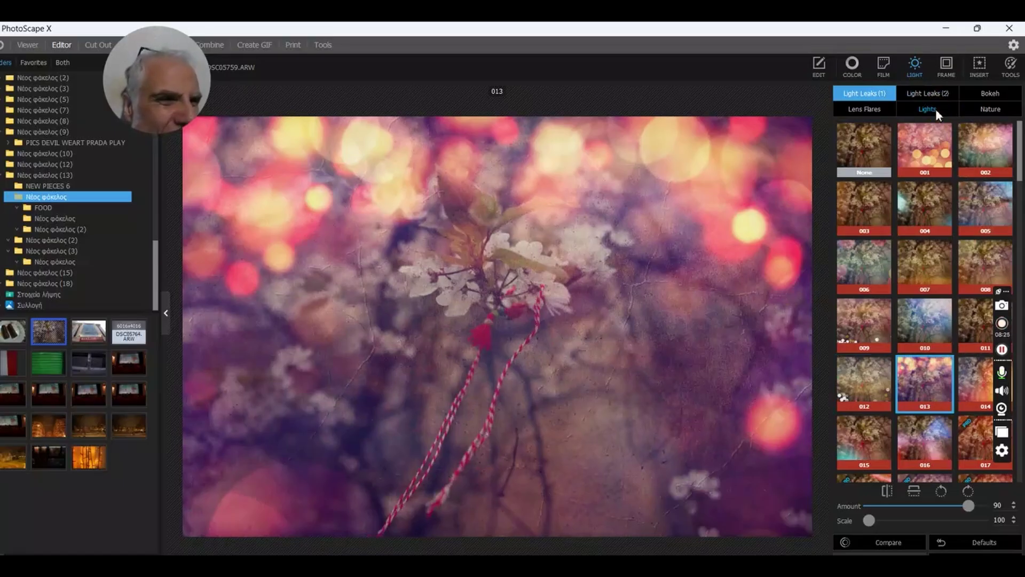
# Show the bokeh overlays and preview 006, 007, 005, 004, 003, 009 and 010 on the blossom photo.
pyautogui.click(996, 94)
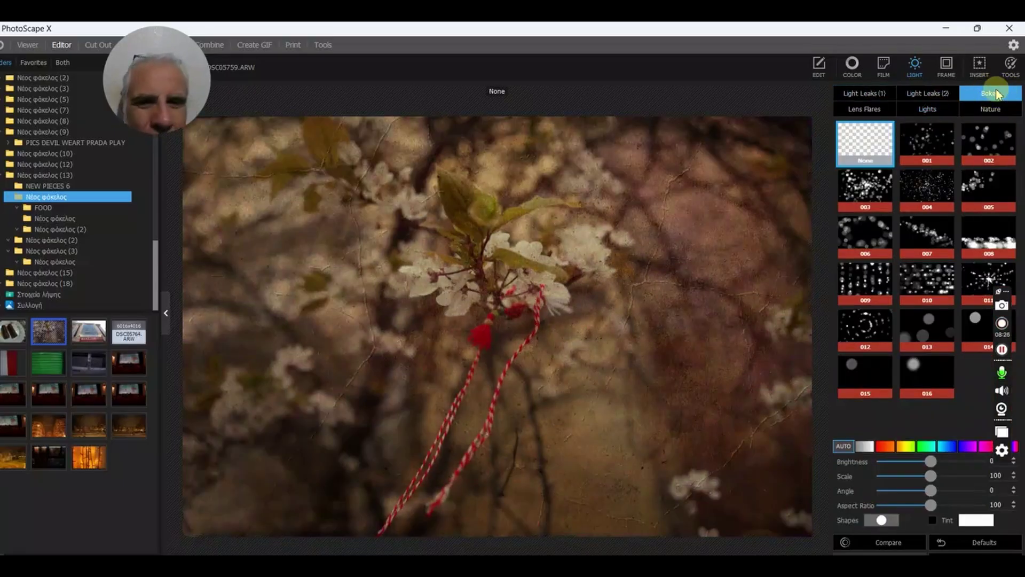
pyautogui.click(865, 230)
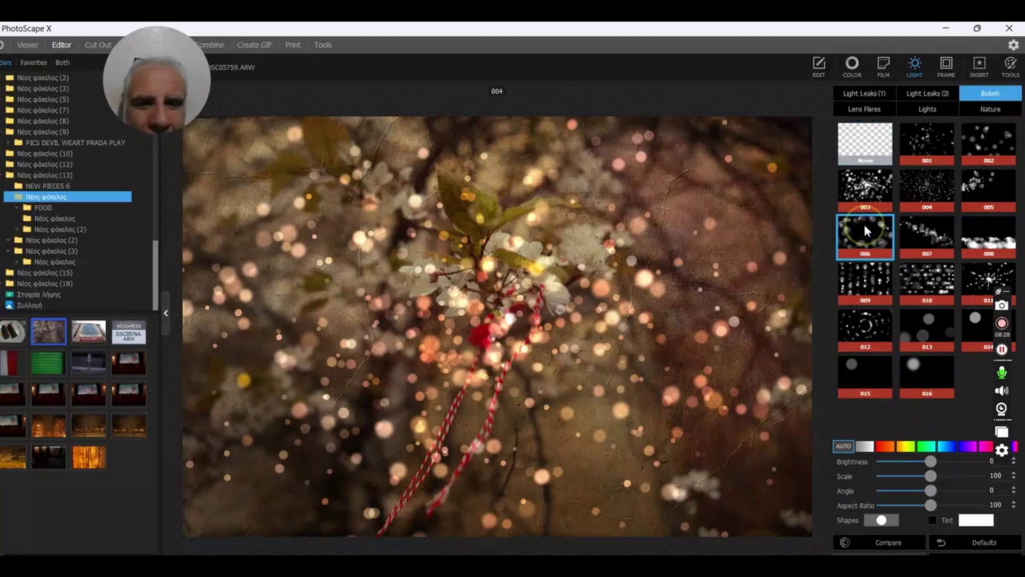
pyautogui.click(920, 236)
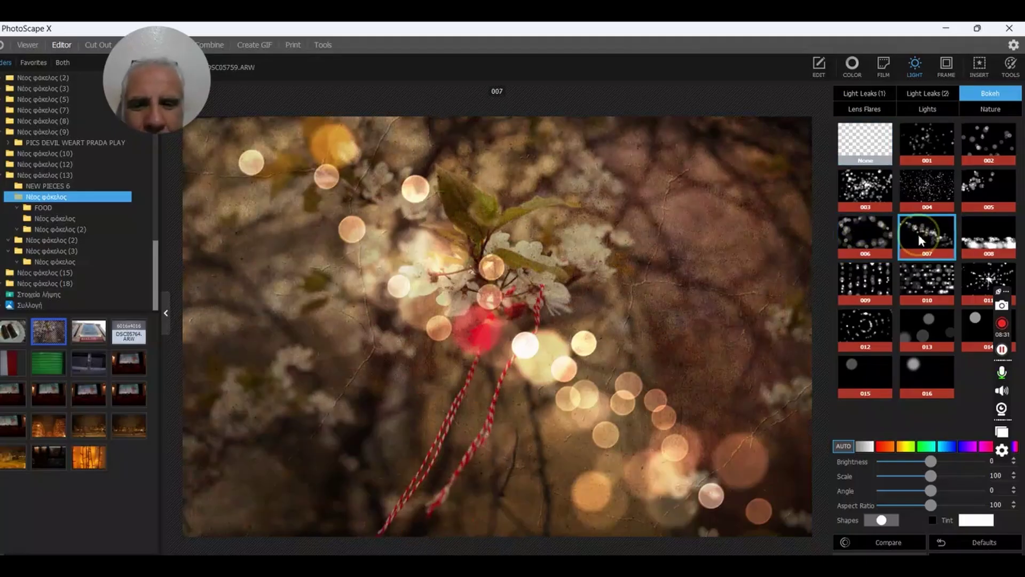
pyautogui.click(990, 199)
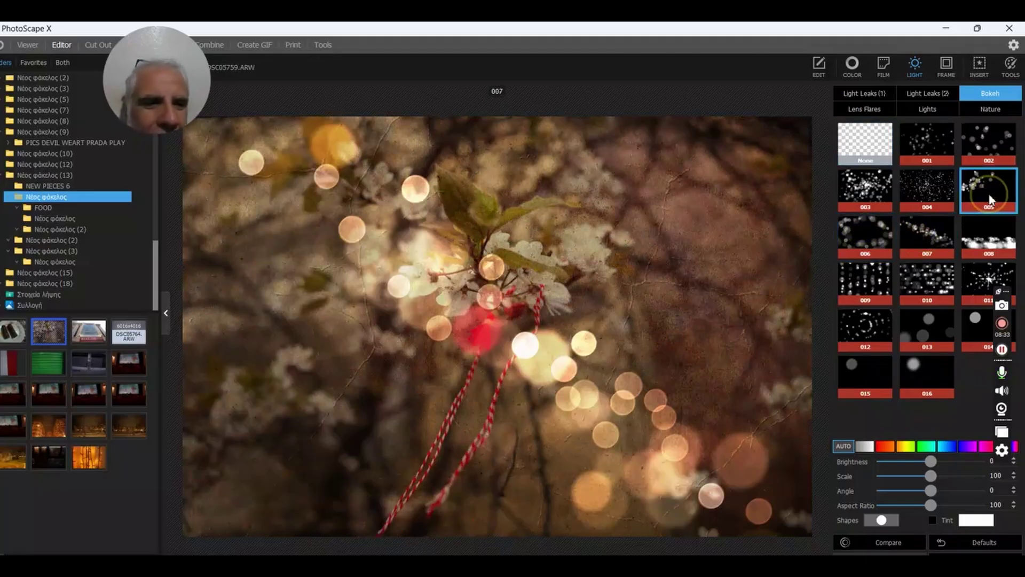
pyautogui.click(939, 191)
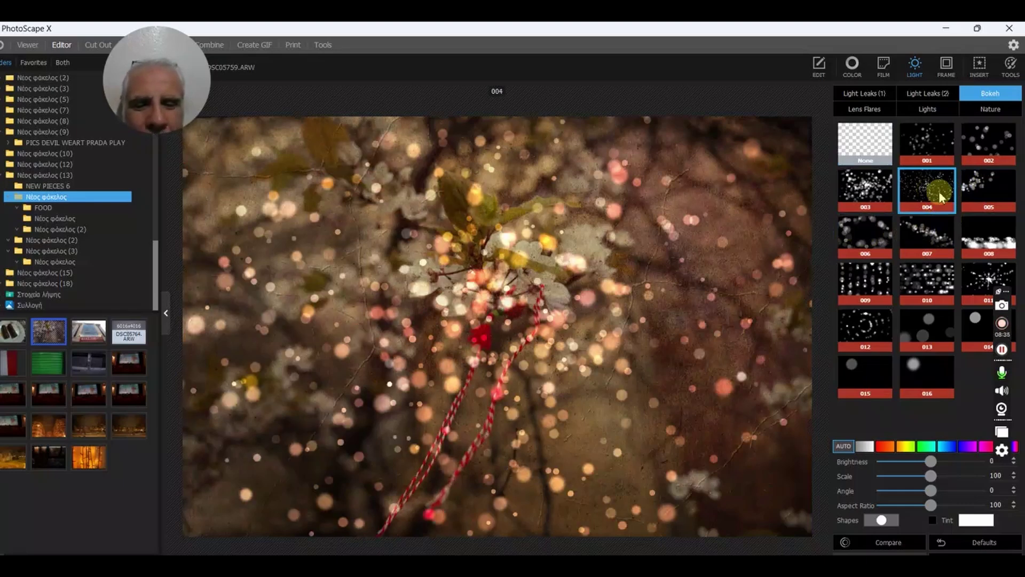
pyautogui.click(879, 189)
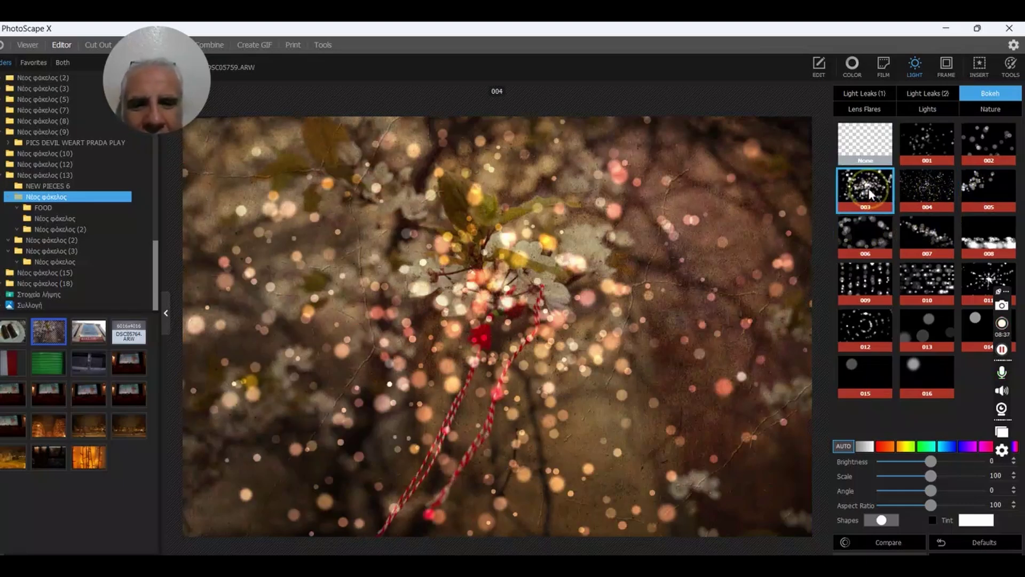
pyautogui.click(871, 279)
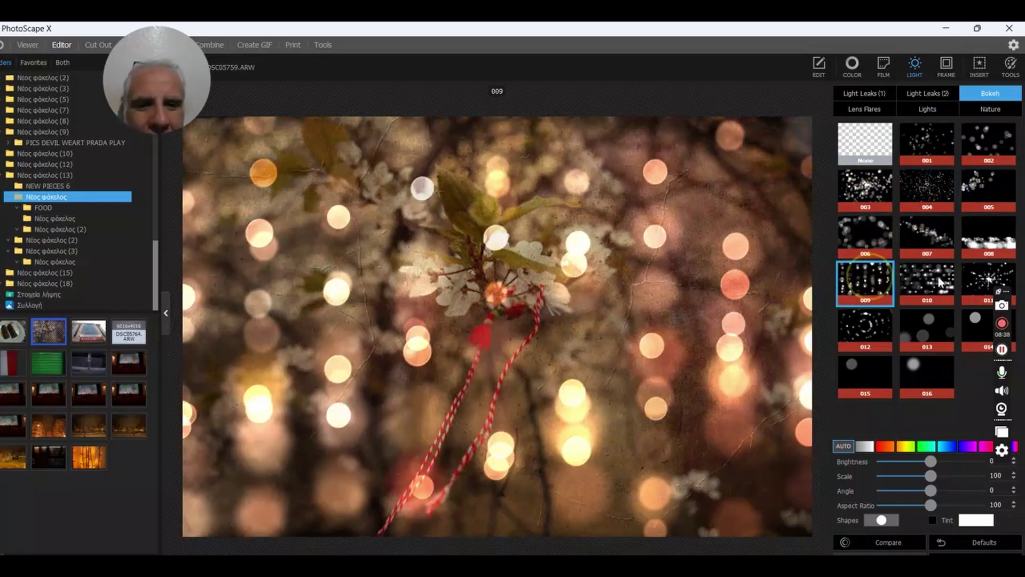
pyautogui.click(938, 277)
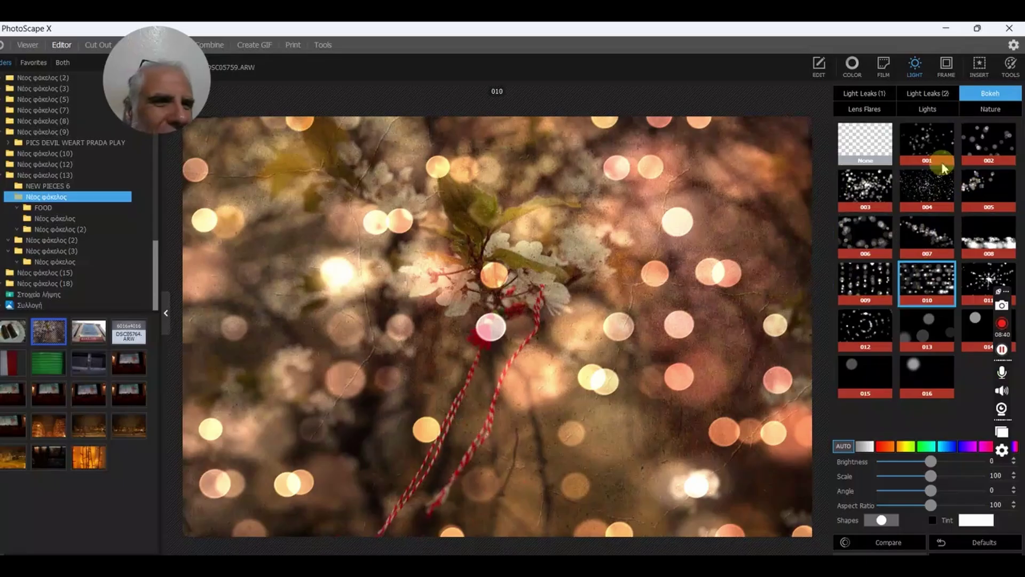
# Try Pro lens flare 007, dismissing the store, and place lens flare 001 with its centre shifted up and left toward the blossoms.
pyautogui.click(855, 105)
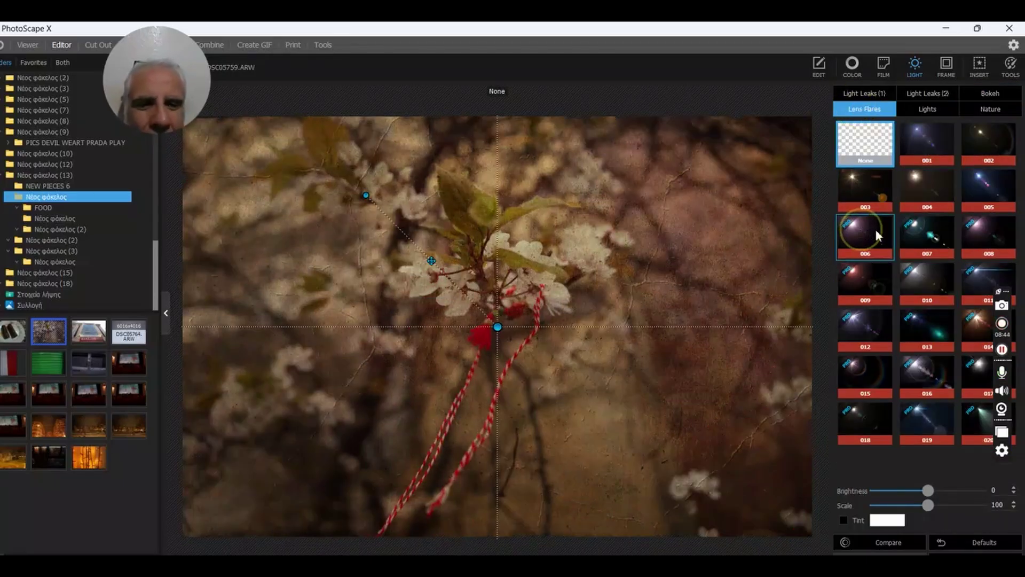
pyautogui.click(912, 235)
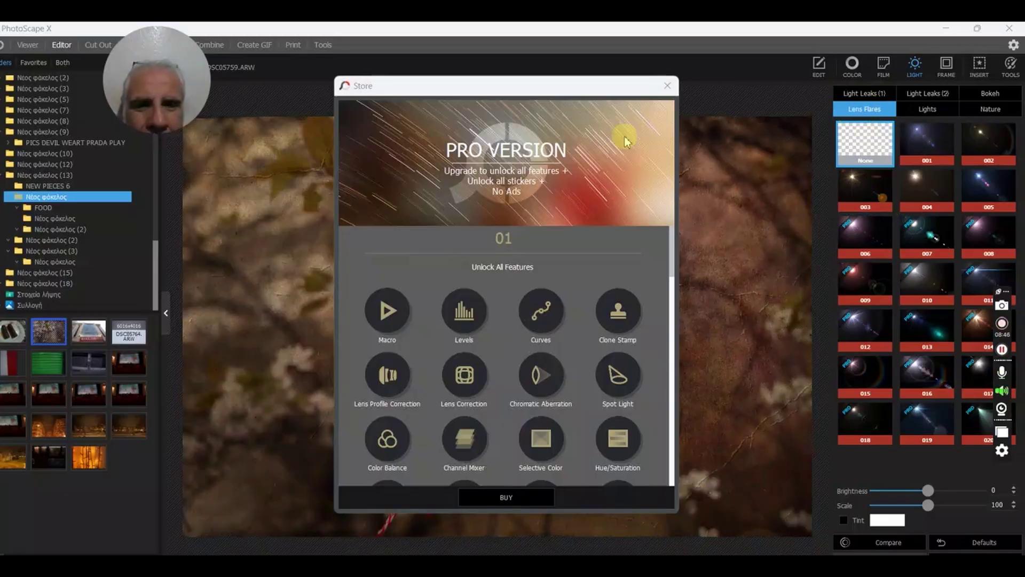
pyautogui.click(665, 87)
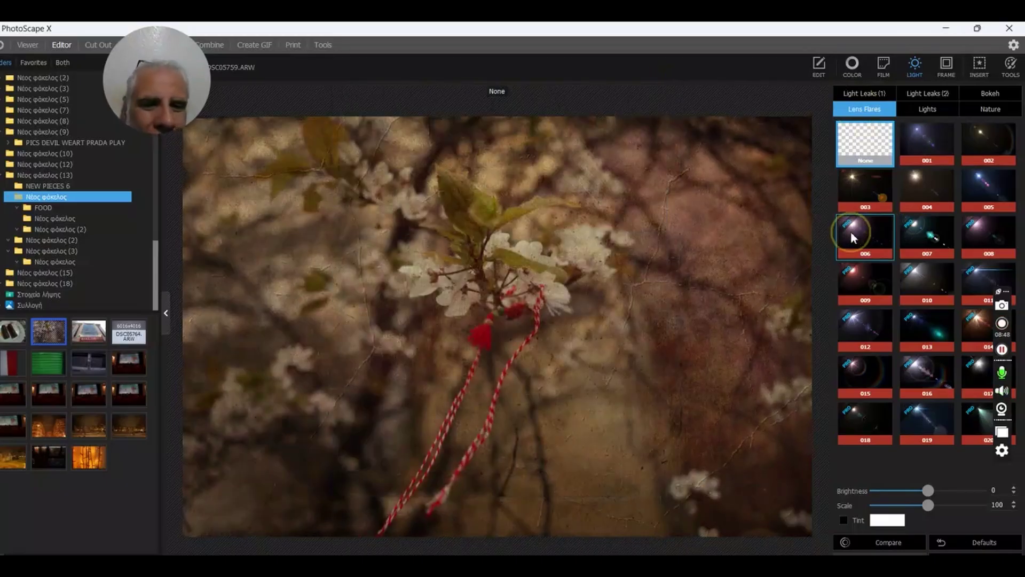
pyautogui.click(920, 236)
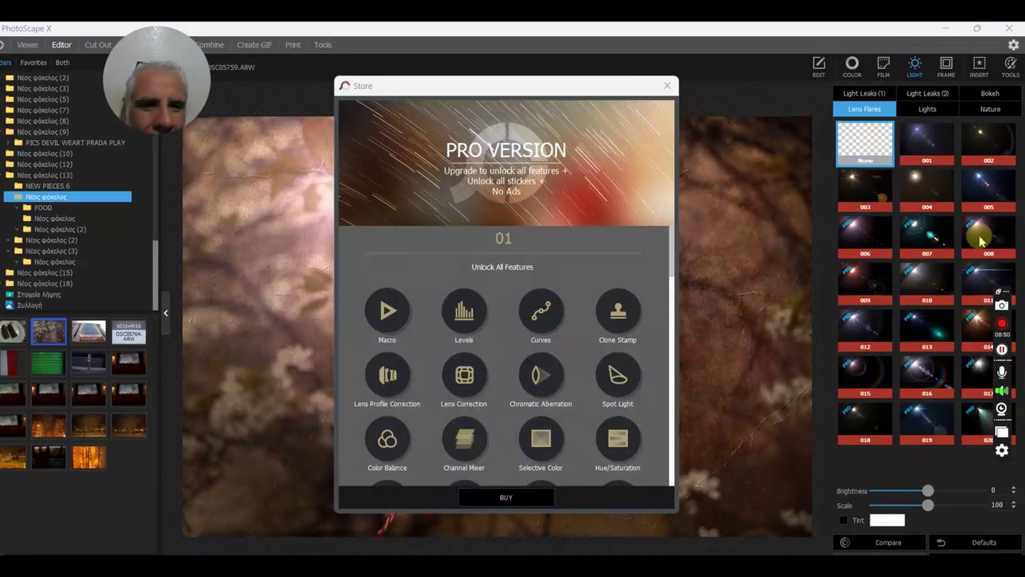
pyautogui.click(670, 88)
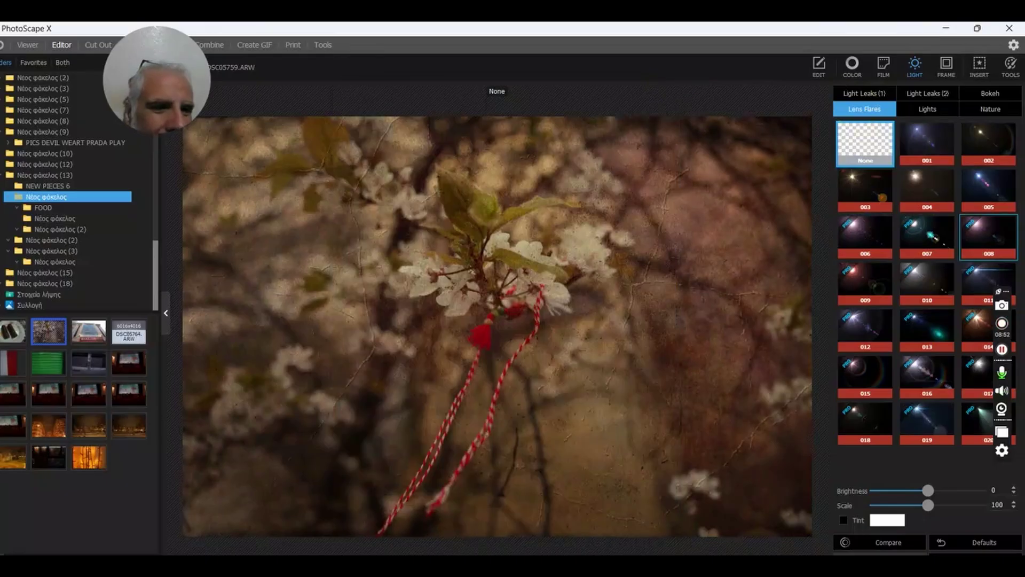
pyautogui.click(935, 153)
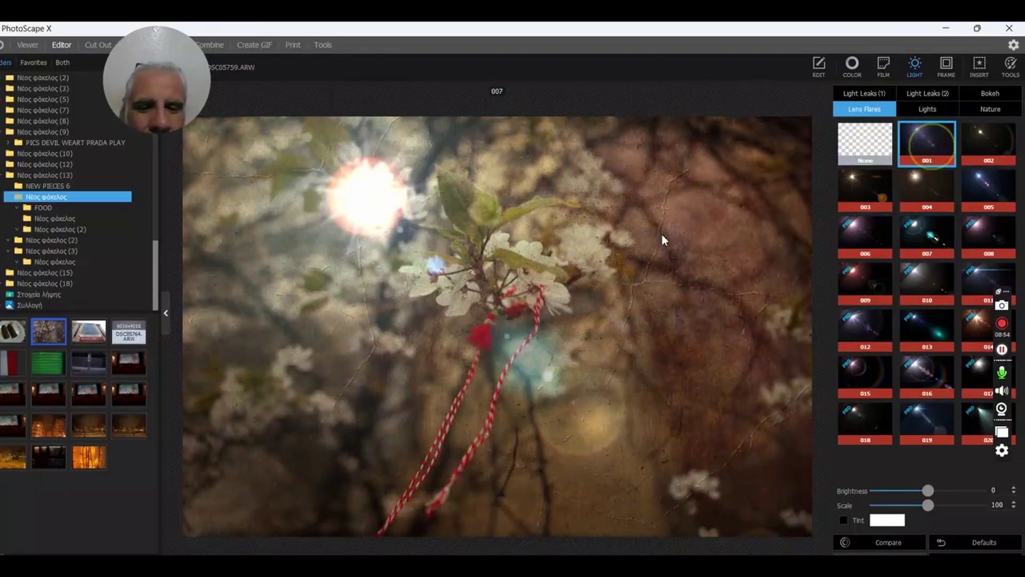
pyautogui.moveTo(540, 337); pyautogui.dragTo(458, 253)
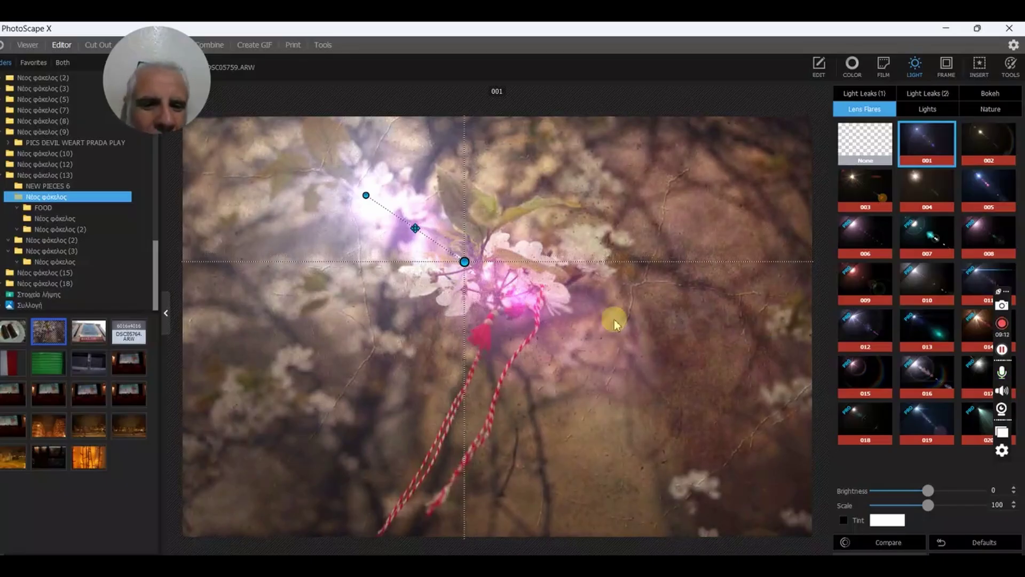
# Show the Lights effects and preview 001 and 002 on the blossom photo.
pyautogui.click(929, 112)
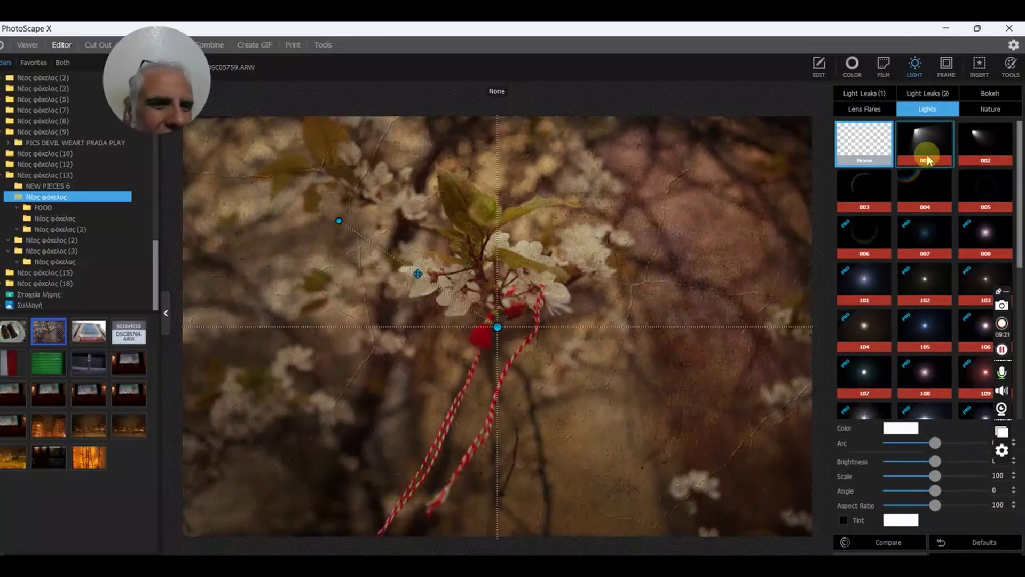
pyautogui.click(928, 159)
pyautogui.click(986, 143)
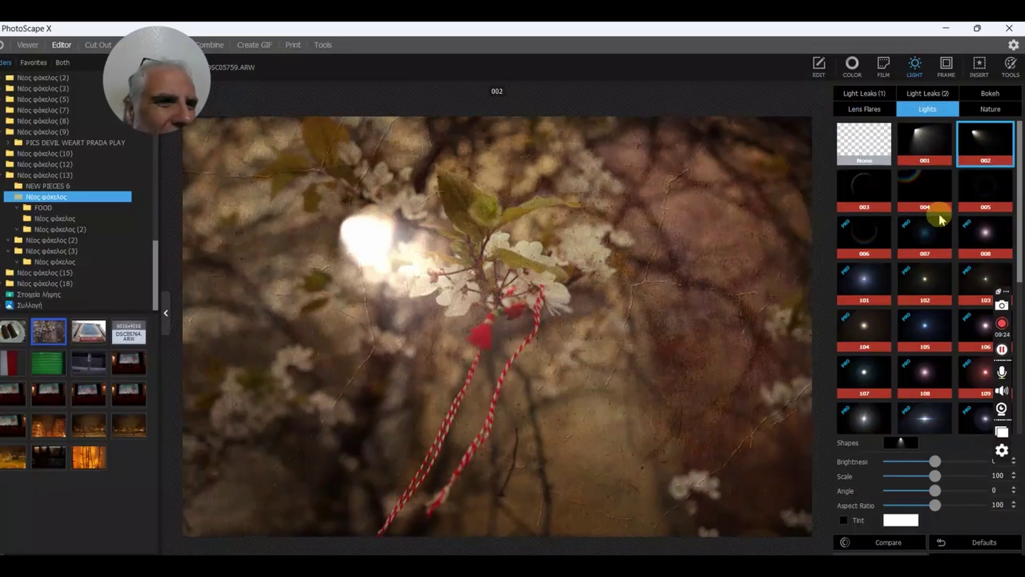
# Show the Nature overlays and compare Dust 04, Dust 02 and Dust 01 on the blossom photo at amount 100.
pyautogui.click(989, 110)
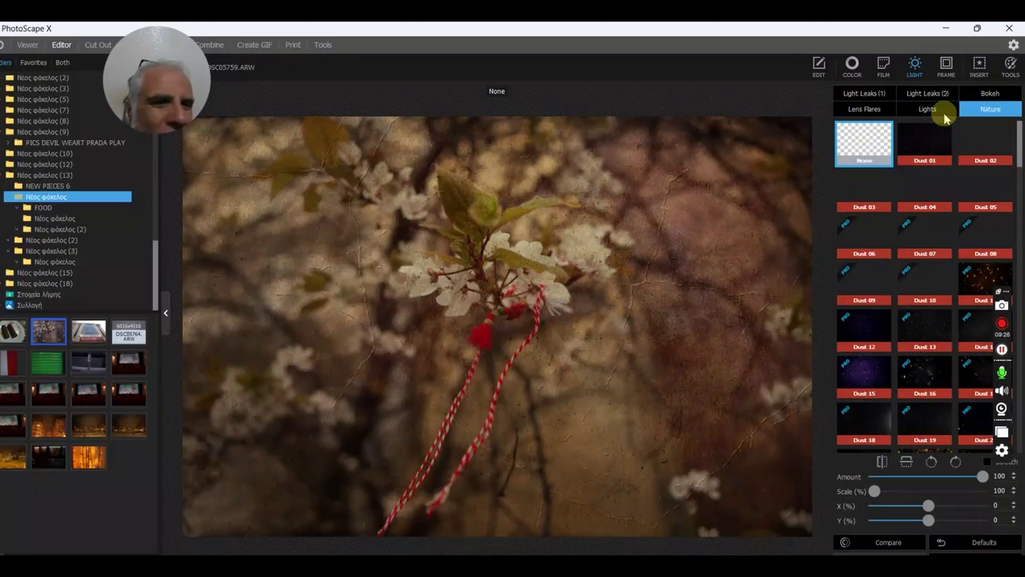
pyautogui.click(923, 188)
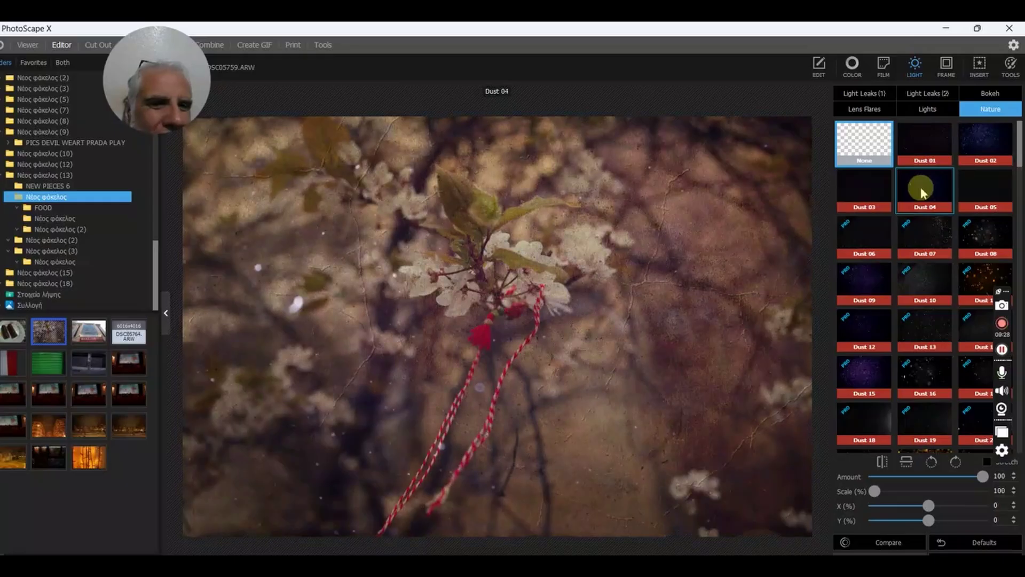
pyautogui.click(921, 142)
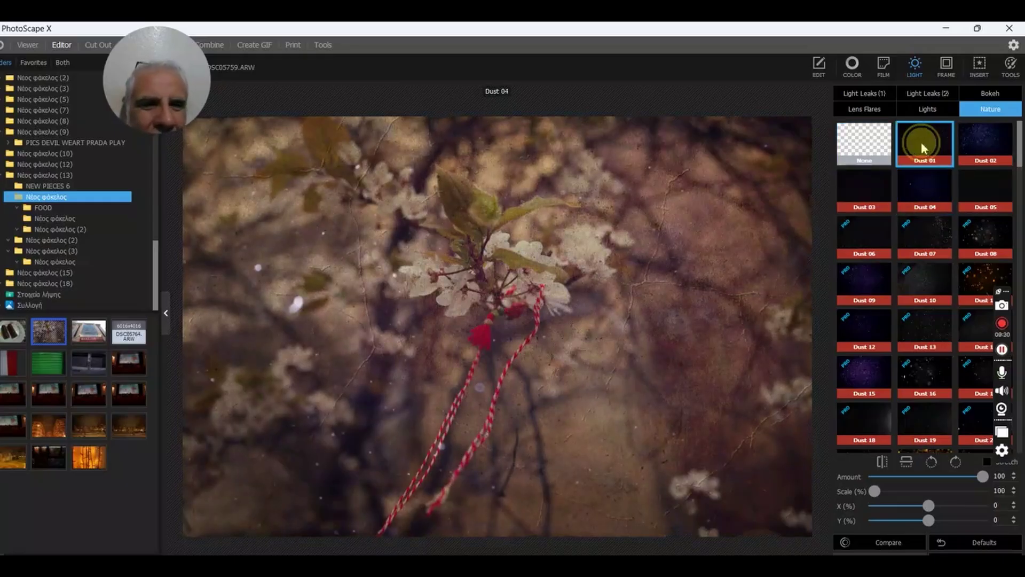
pyautogui.click(975, 159)
pyautogui.click(930, 183)
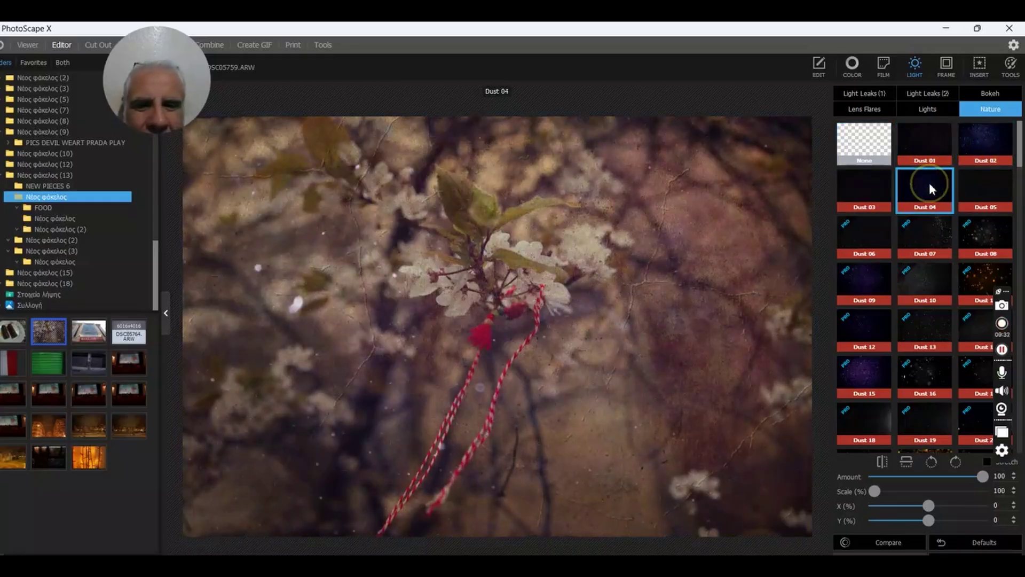
pyautogui.click(933, 148)
pyautogui.click(933, 143)
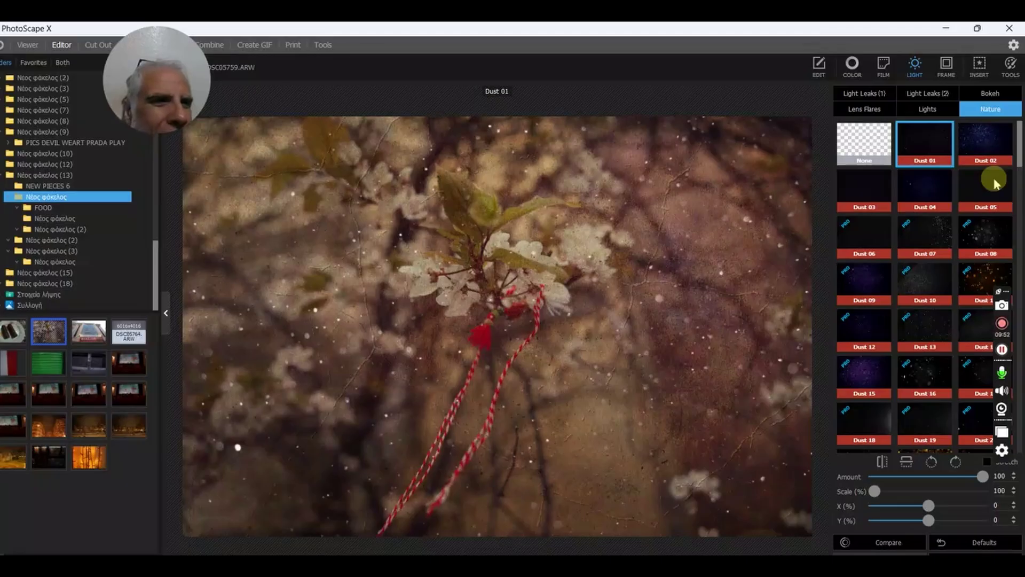
# Preview light leak 004 from the second light leak set and shift its centre slightly to the right.
pyautogui.click(935, 95)
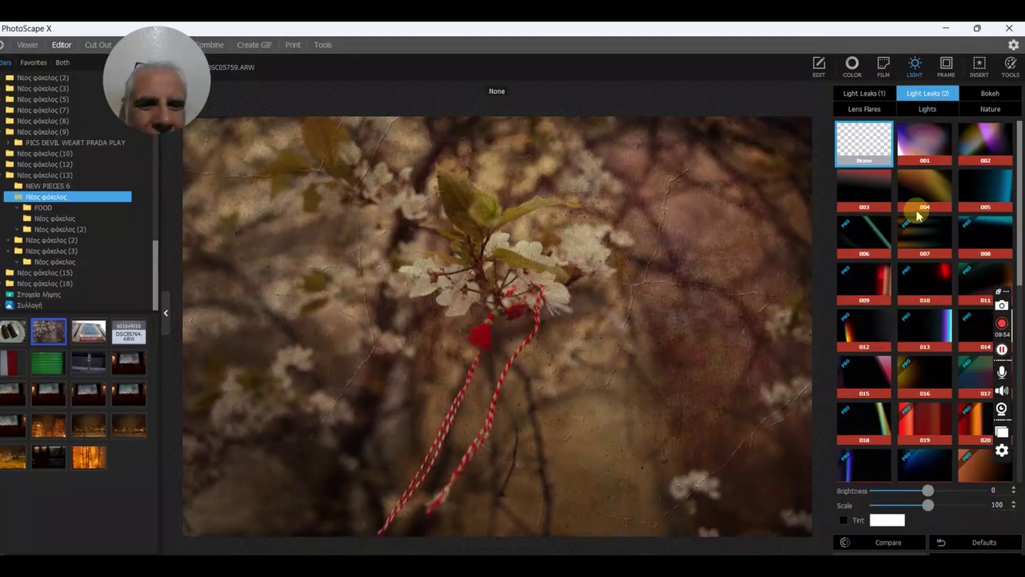
pyautogui.click(924, 140)
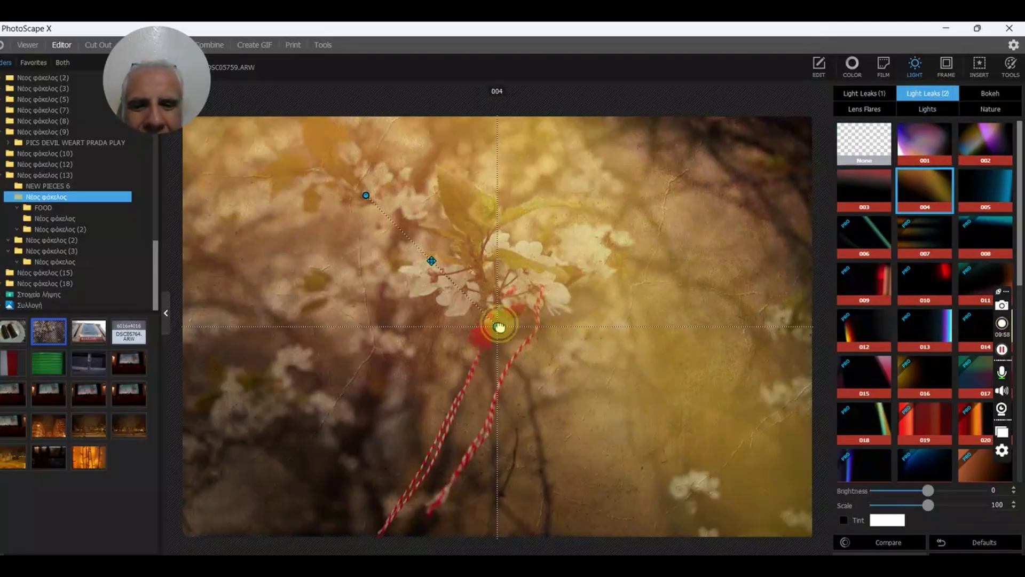
pyautogui.moveTo(497, 326); pyautogui.dragTo(554, 316)
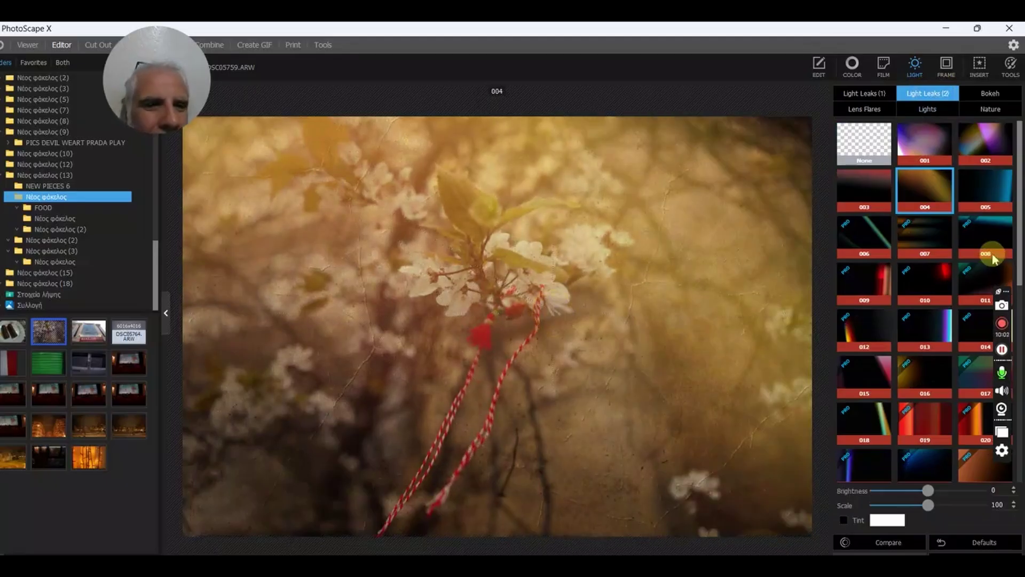
pyautogui.moveTo(602, 299)
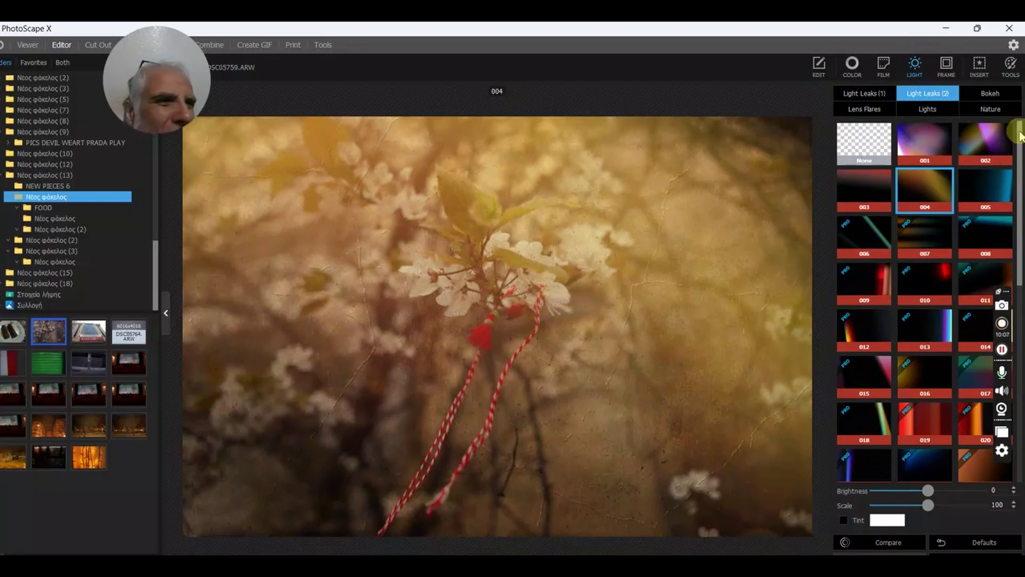
# Show the frames and preview the light horizontal-bar frames of increasing thickness on the blossom photo.
pyautogui.click(953, 65)
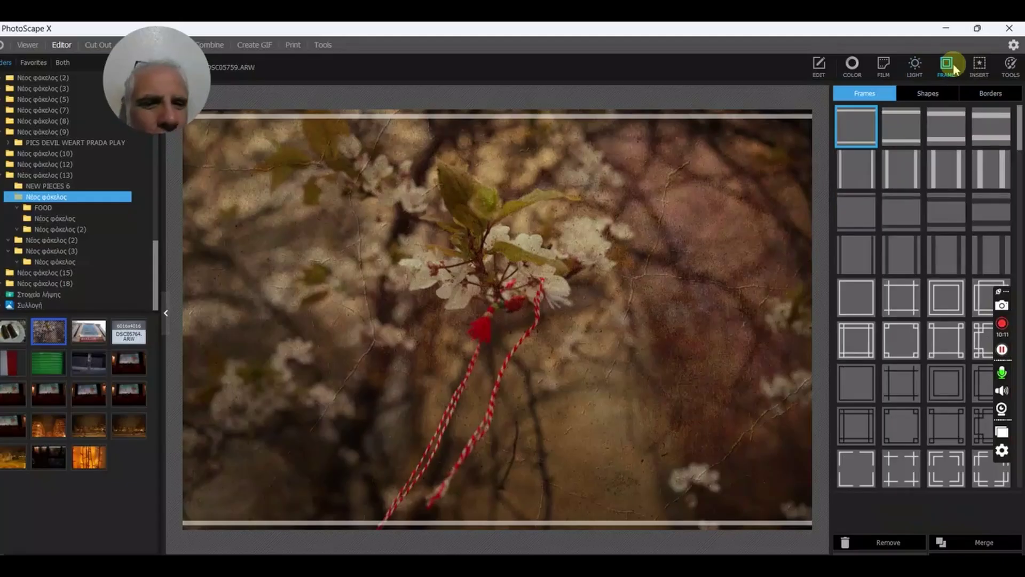
pyautogui.click(857, 133)
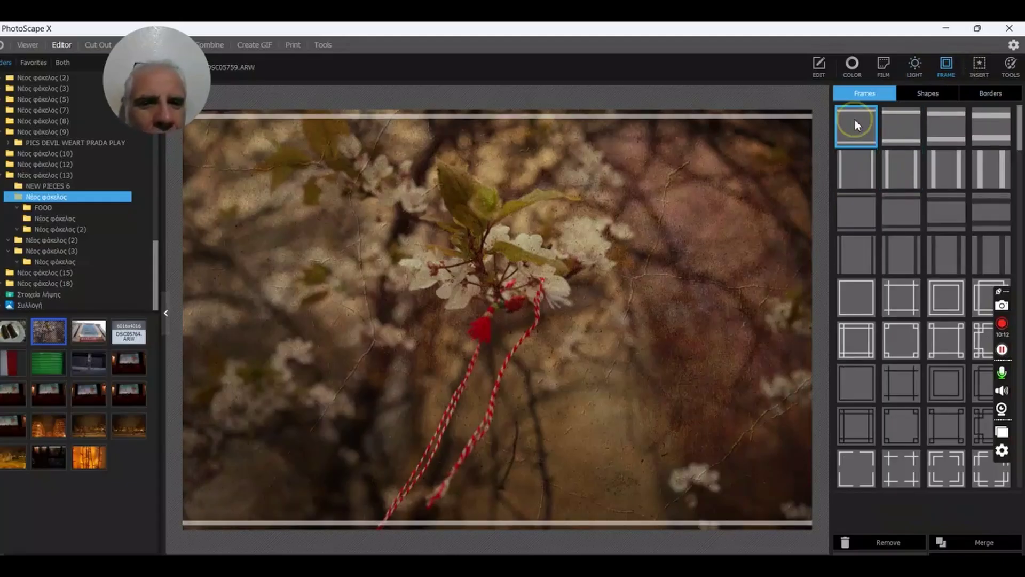
pyautogui.click(895, 127)
pyautogui.click(946, 130)
pyautogui.click(999, 132)
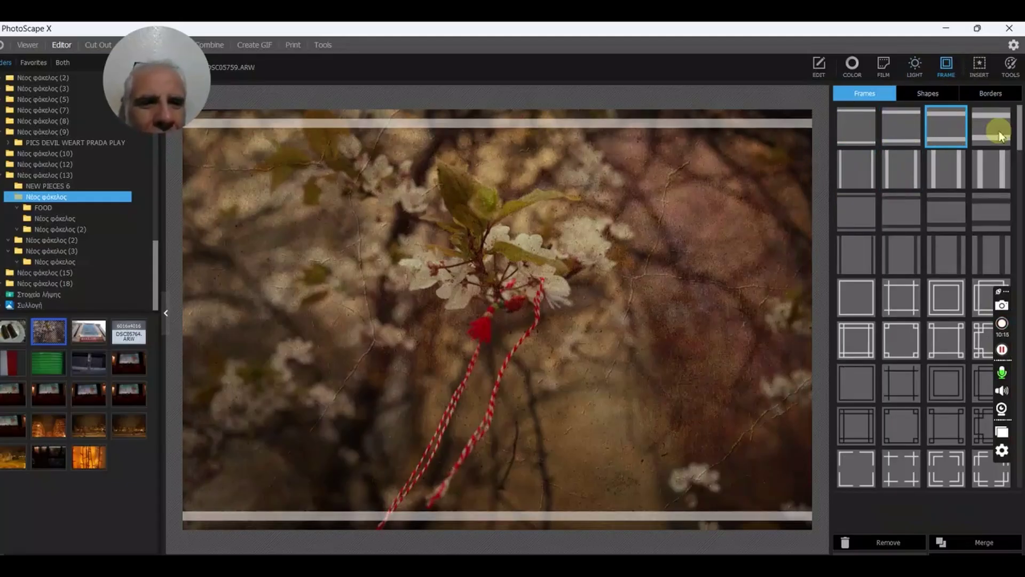
# Preview the four light vertical-bar frames of increasing thickness on the blossom photo.
pyautogui.click(849, 171)
pyautogui.click(899, 172)
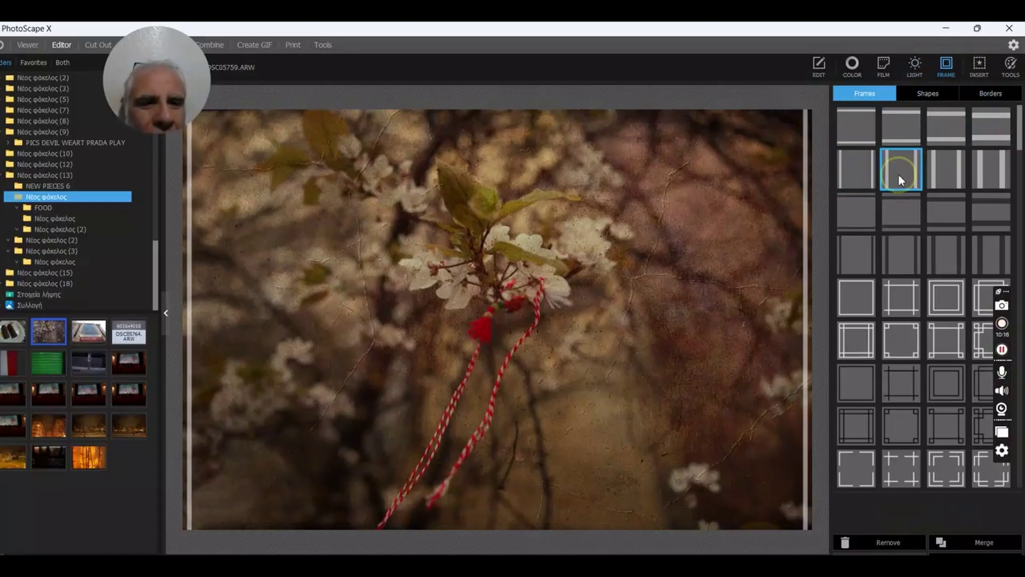
pyautogui.click(947, 175)
pyautogui.click(973, 175)
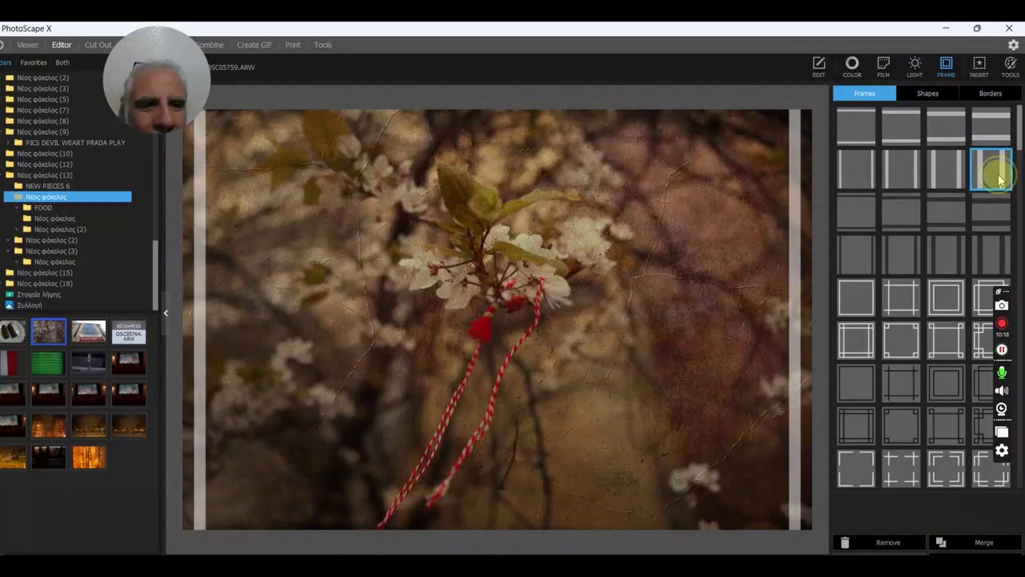
# Preview the dark horizontal-bar frames and the two thinnest dark vertical-bar frames on the blossom photo.
pyautogui.click(855, 211)
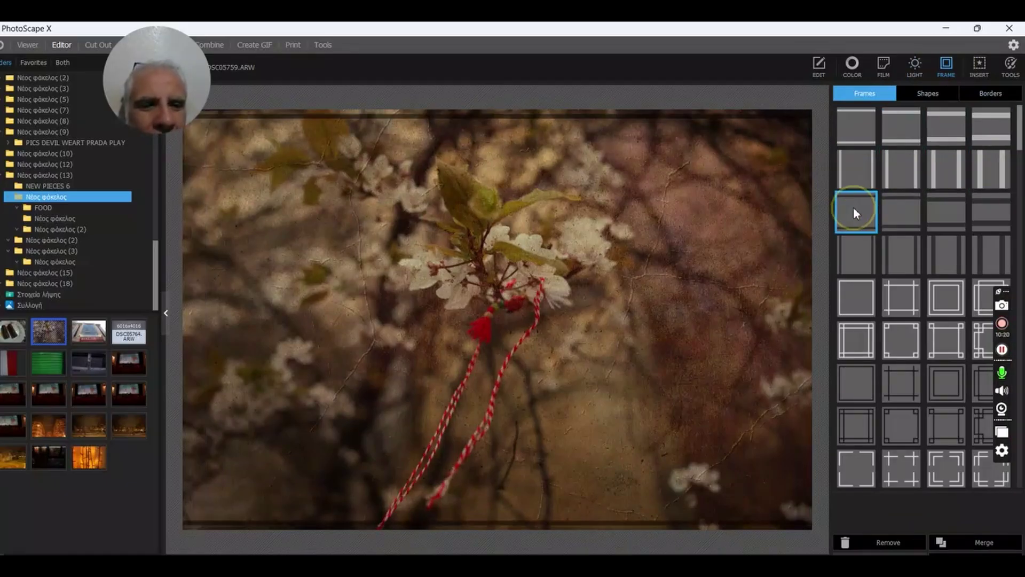
pyautogui.click(902, 207)
pyautogui.click(946, 211)
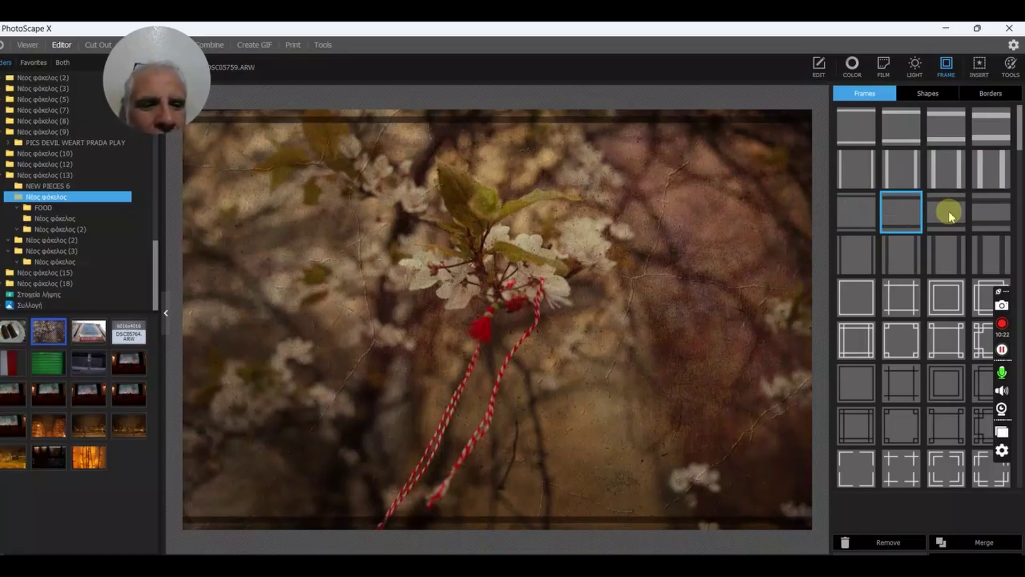
pyautogui.click(982, 211)
pyautogui.click(850, 256)
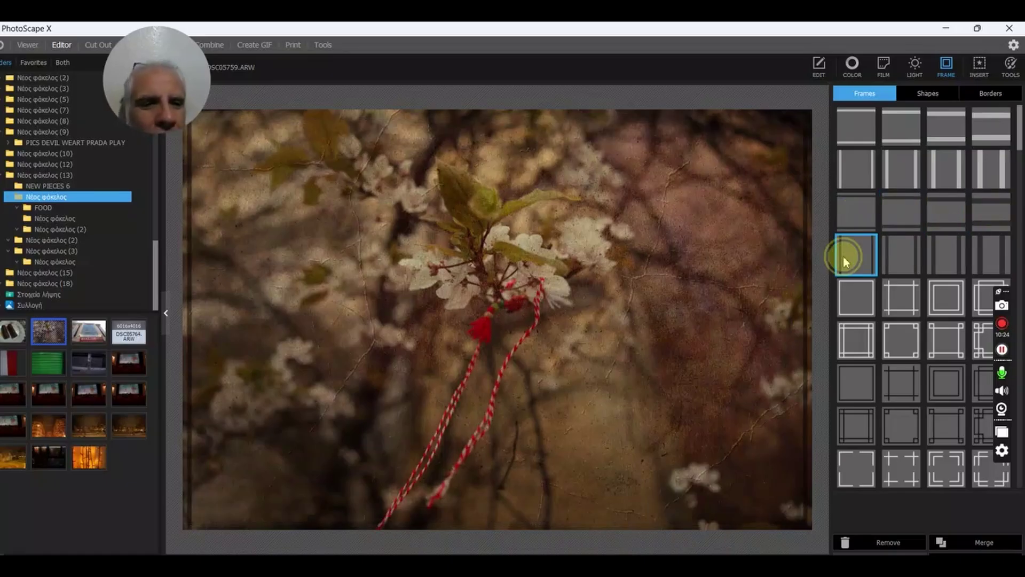
pyautogui.click(902, 256)
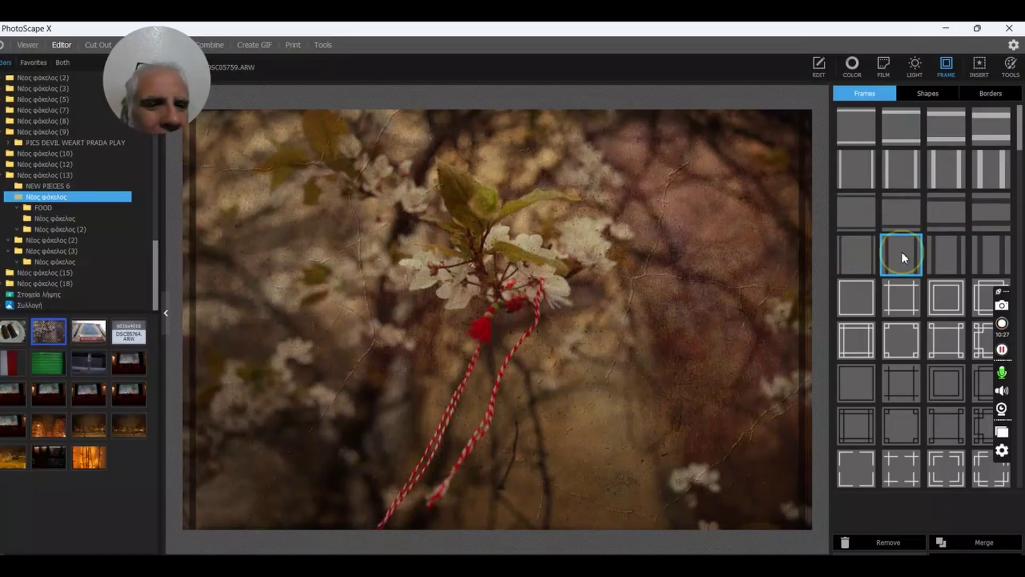
# Preview the two thickest dark vertical-bar frames and the first row of light thin-line border frames on the blossom photo.
pyautogui.click(940, 251)
pyautogui.click(982, 252)
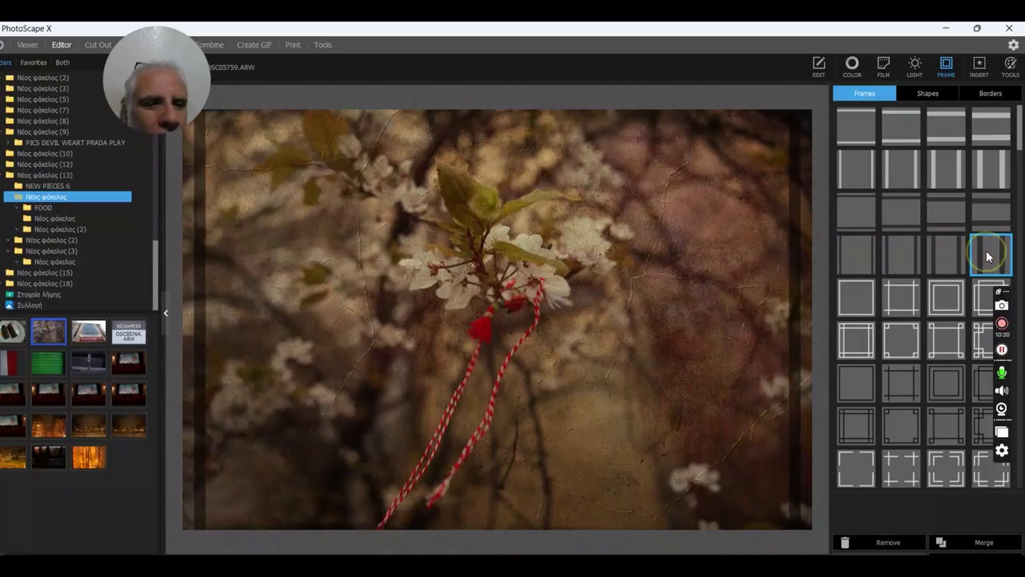
pyautogui.click(848, 300)
pyautogui.click(908, 297)
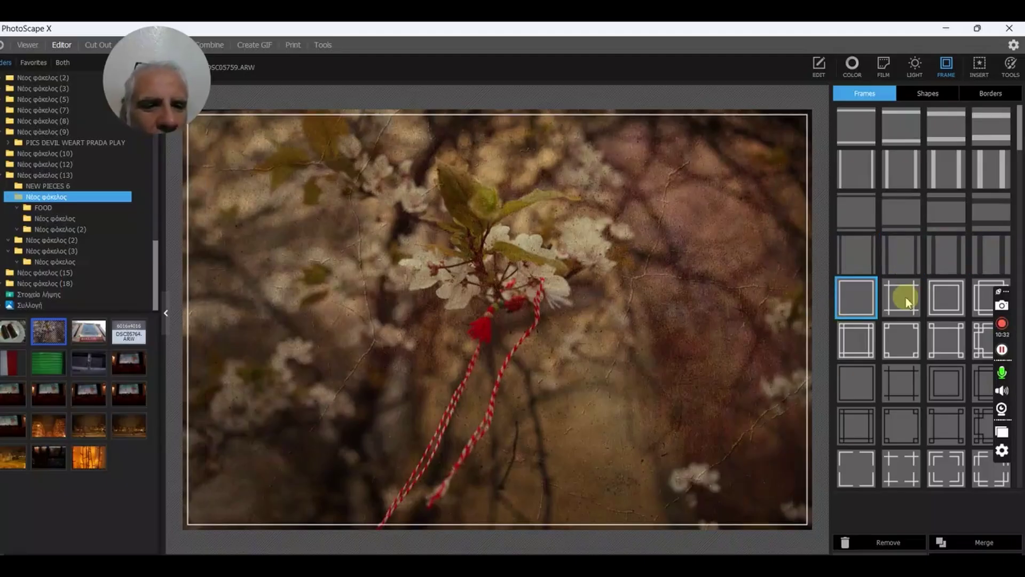
pyautogui.click(958, 303)
pyautogui.click(986, 298)
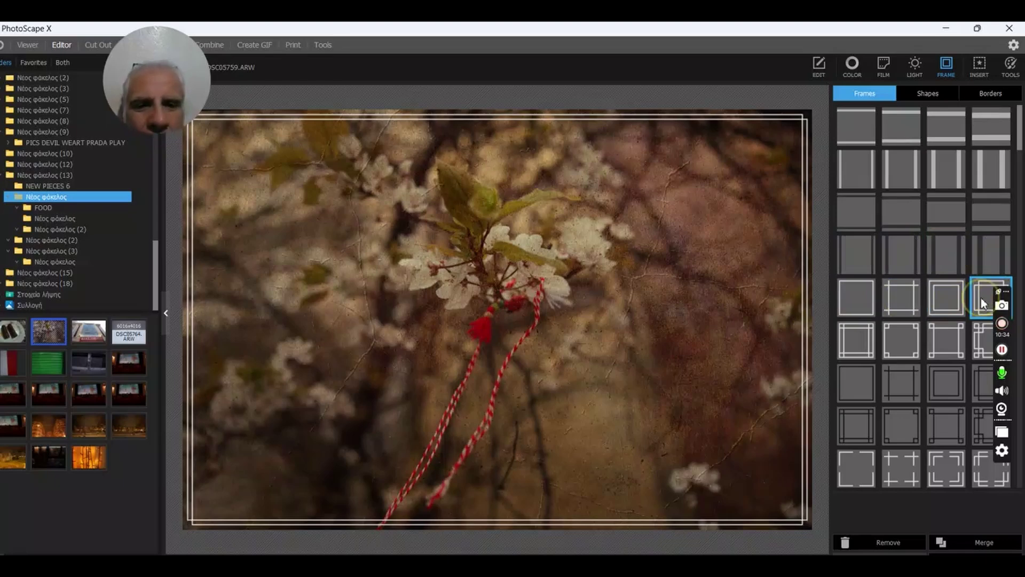
# Preview the second row of light line frames, with double lines and small corner squares, on the blossom photo.
pyautogui.click(852, 338)
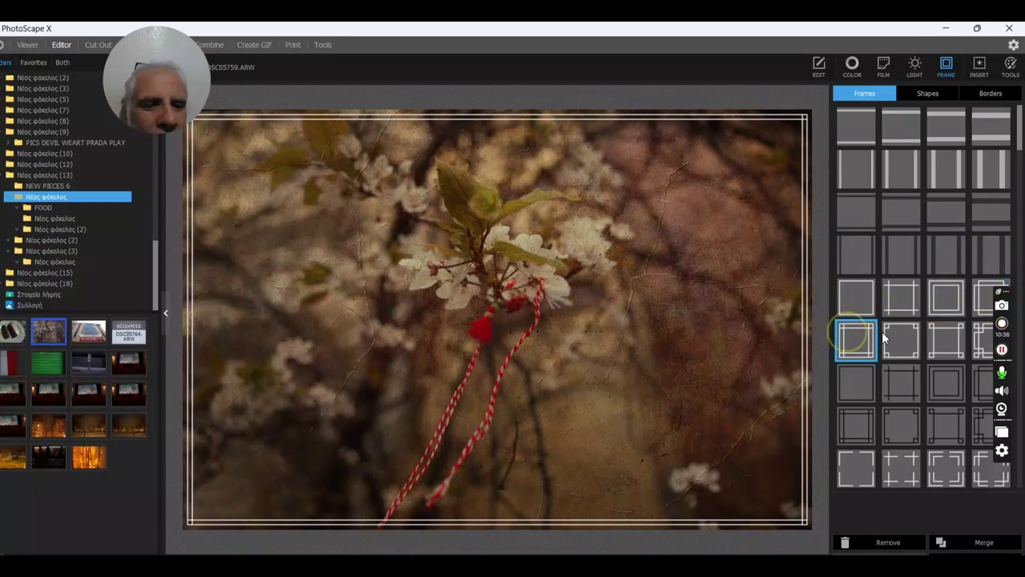
pyautogui.click(902, 337)
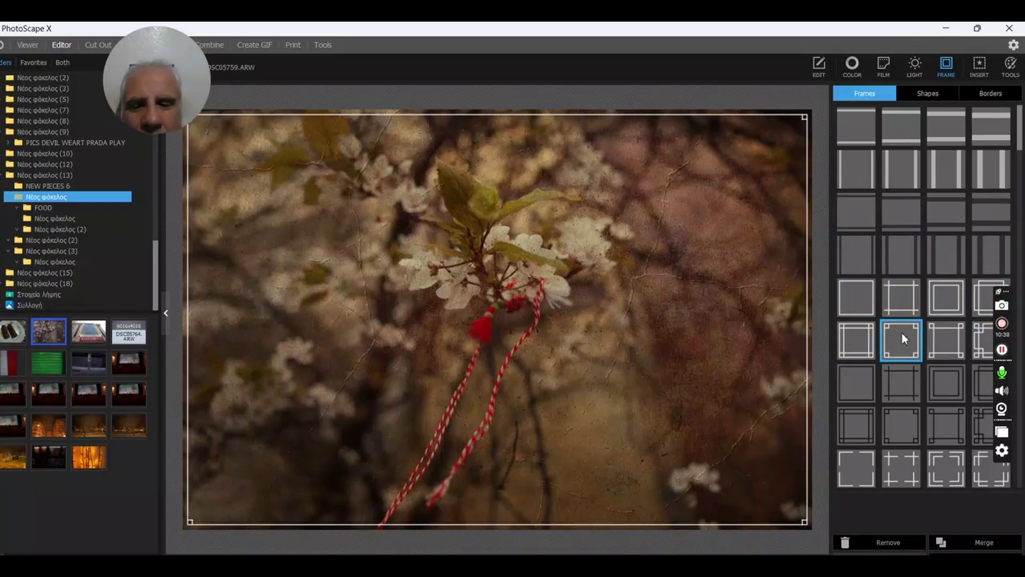
pyautogui.click(954, 348)
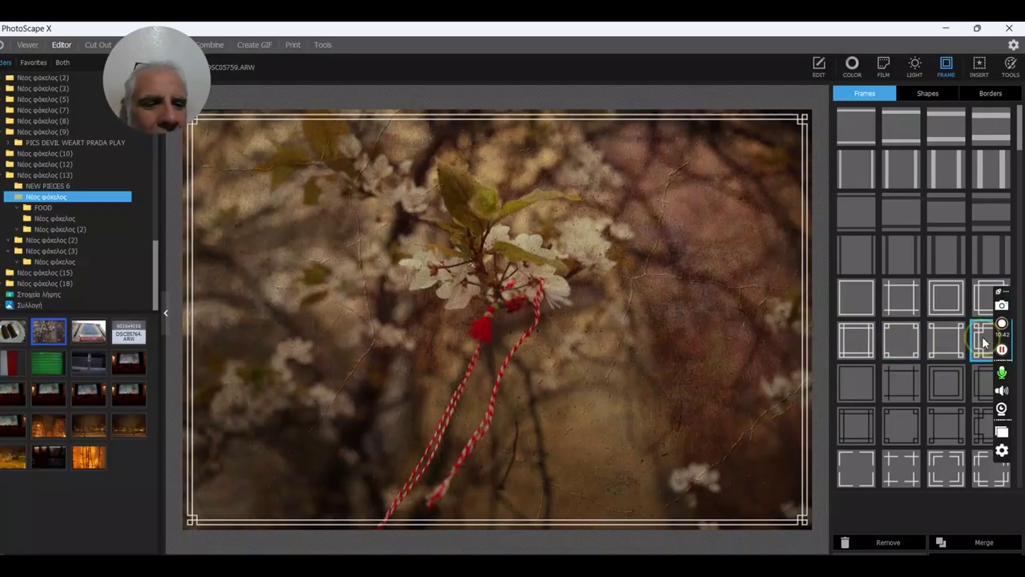
# Preview the four light corner-bracket frames, with single, crossed and double lines, on the blossom photo.
pyautogui.click(845, 469)
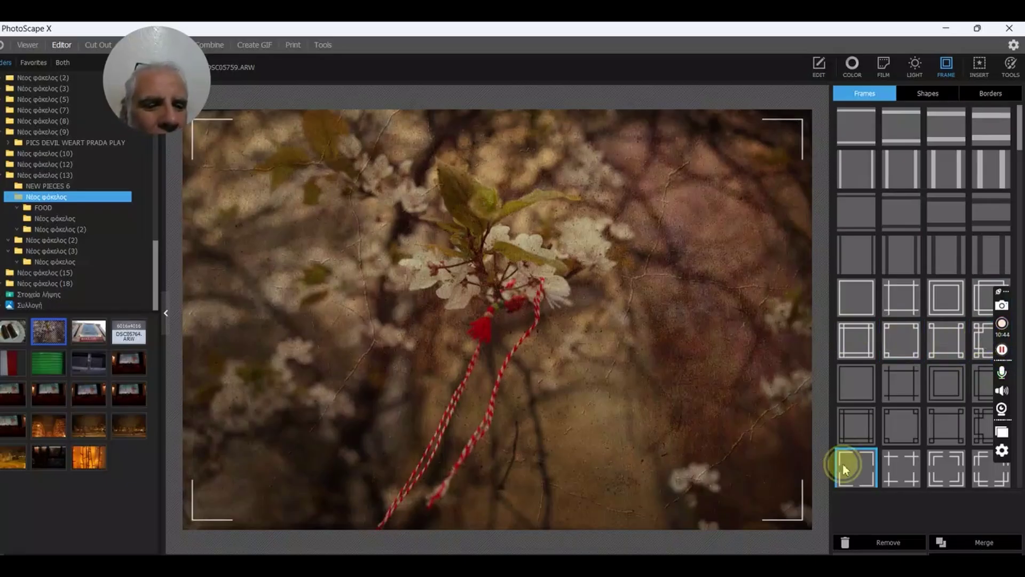
pyautogui.click(909, 461)
pyautogui.click(952, 462)
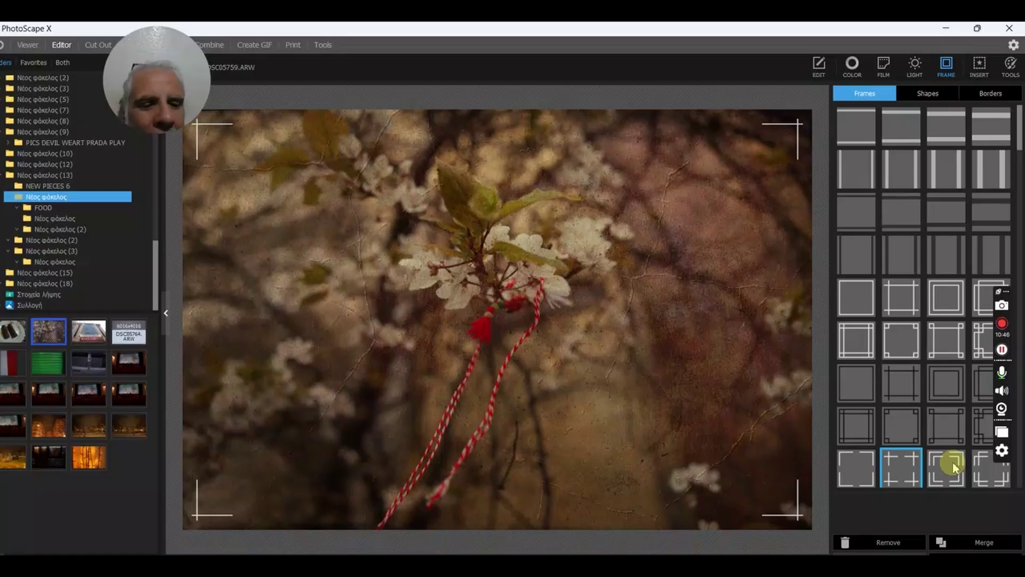
pyautogui.click(978, 463)
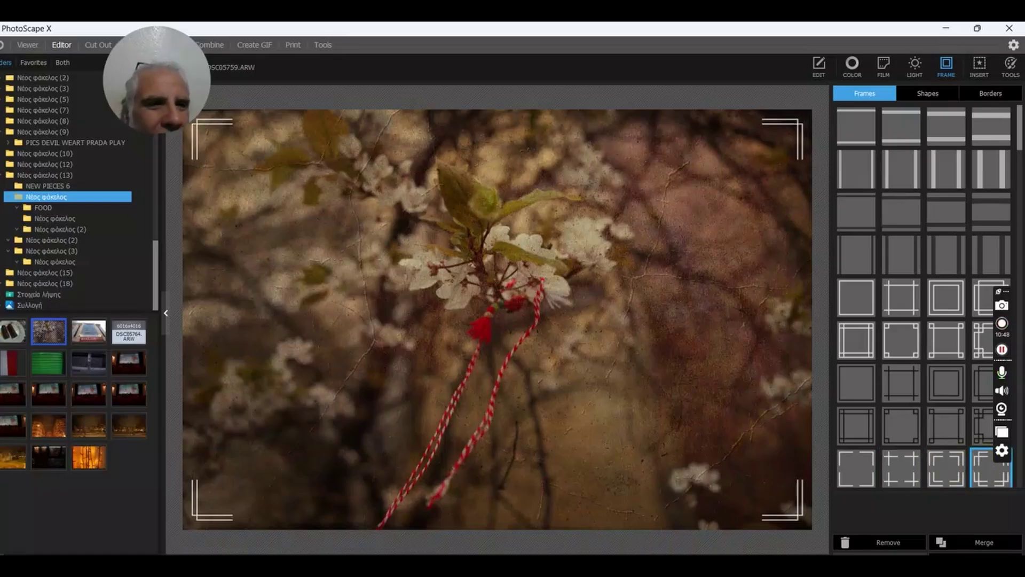
# Leave the frames without applying one and show the Insert tools for the blossom photo.
pyautogui.click(982, 65)
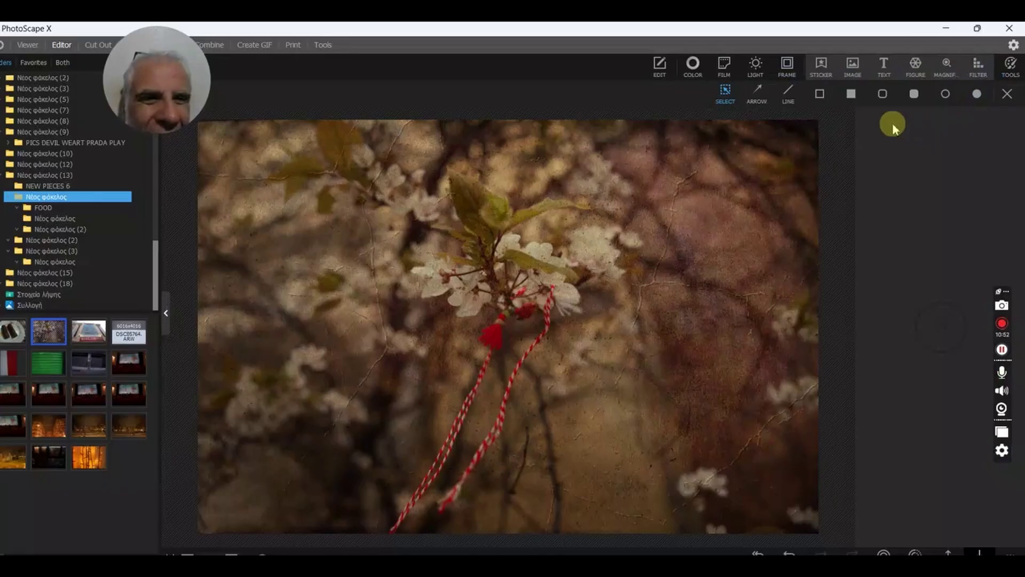
pyautogui.click(1002, 323)
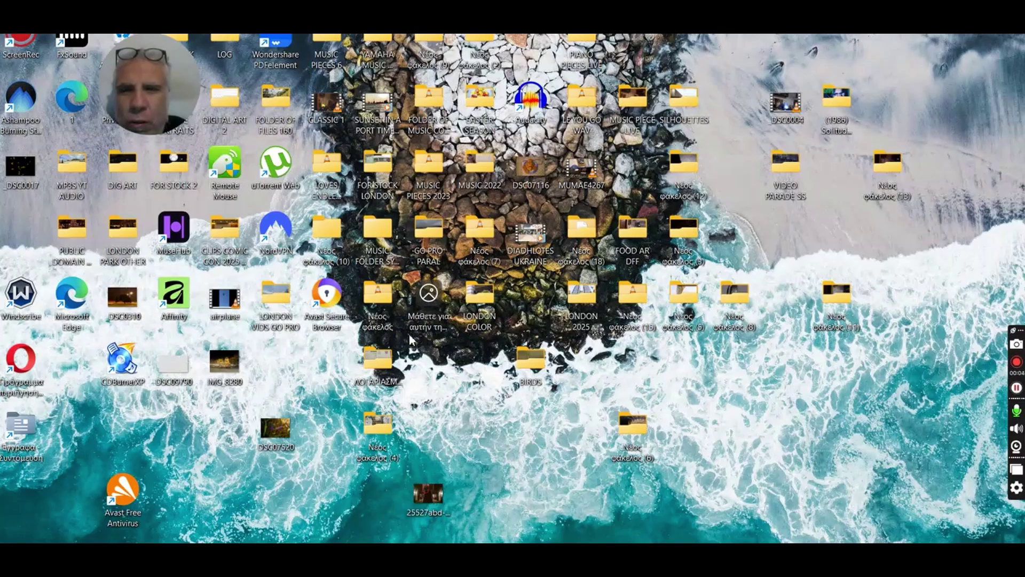
# Switch to File Explorer and open IMG_1938 - Αντιγραφή from the Νέος φάκελος (4) subfolder of DIGITAL ART 2 in Photos.
pyautogui.doubleClick(213, 123)
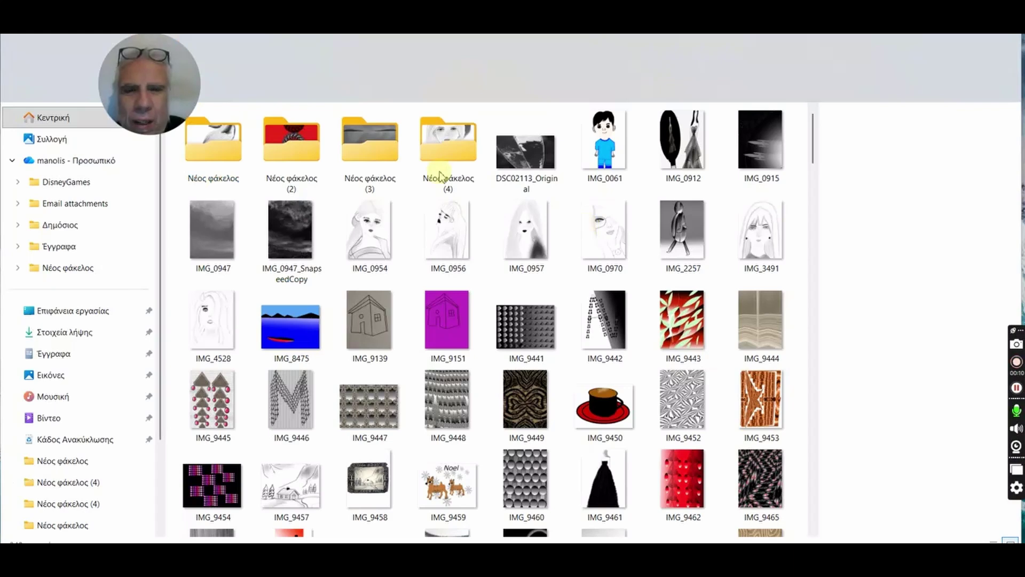
pyautogui.doubleClick(447, 163)
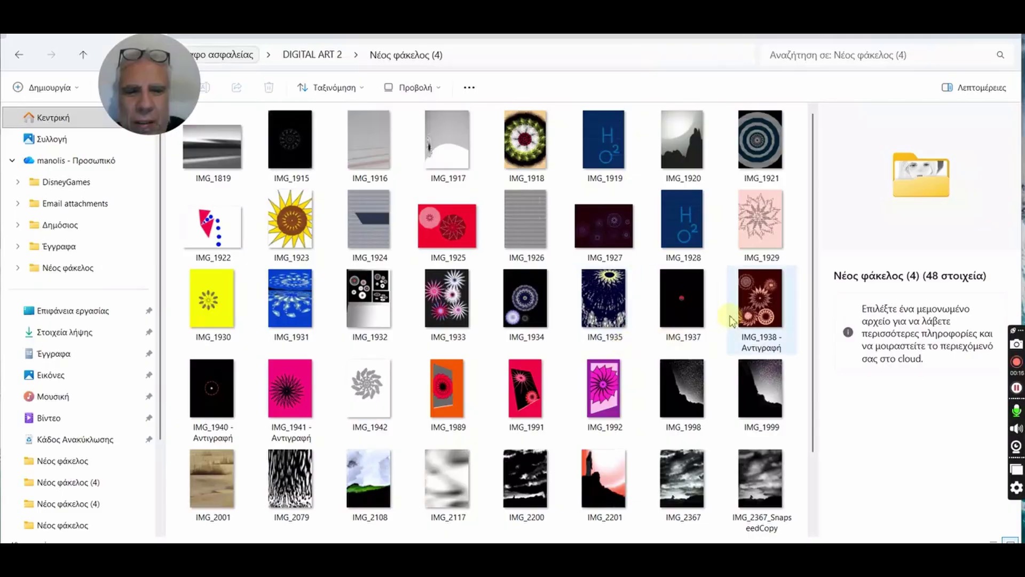
pyautogui.click(747, 313)
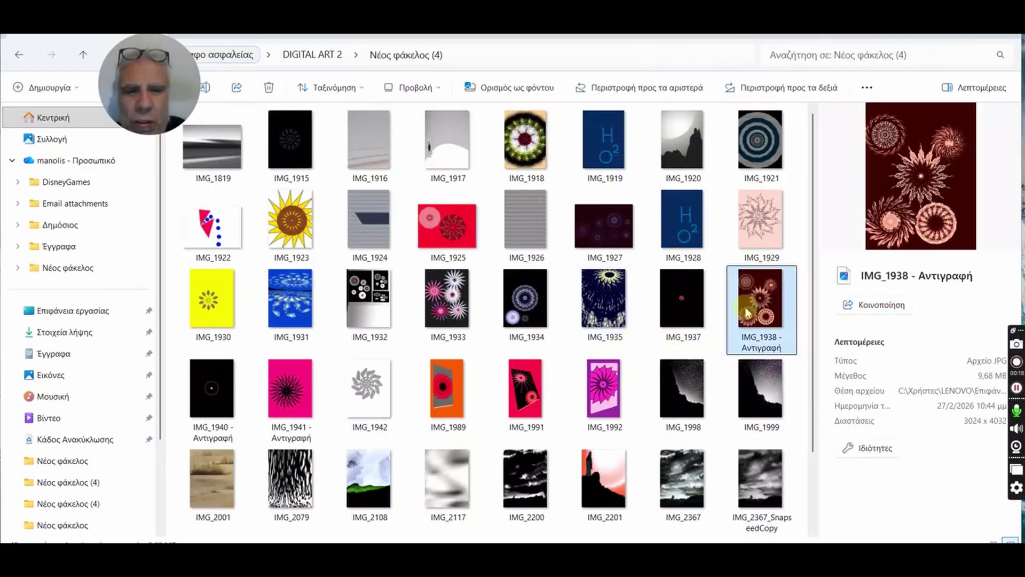
pyautogui.doubleClick(748, 314)
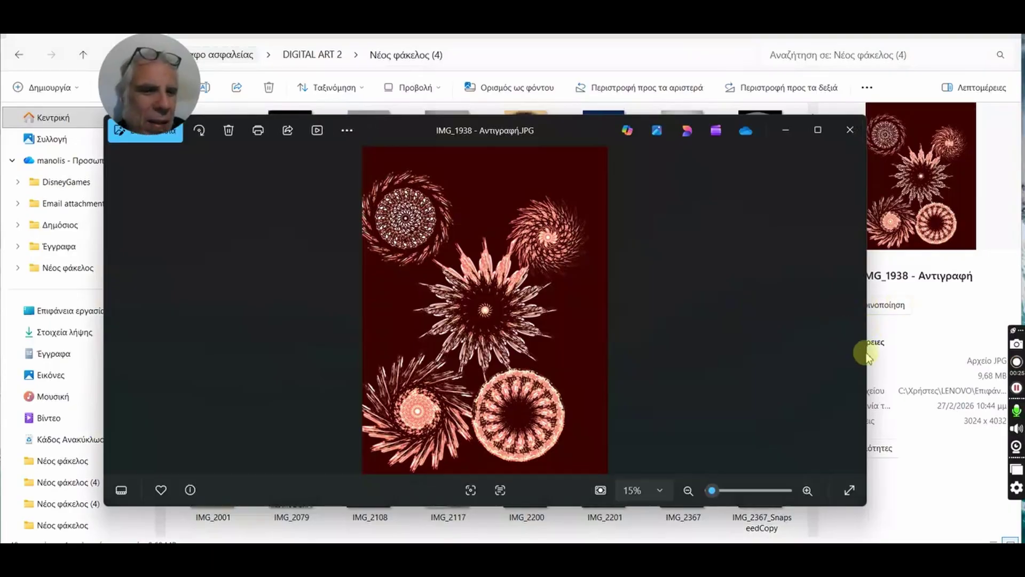
# Look through the geometric flower artworks following IMG_1938, one by one, up to IMG_1992.
pyautogui.moveTo(849, 332)
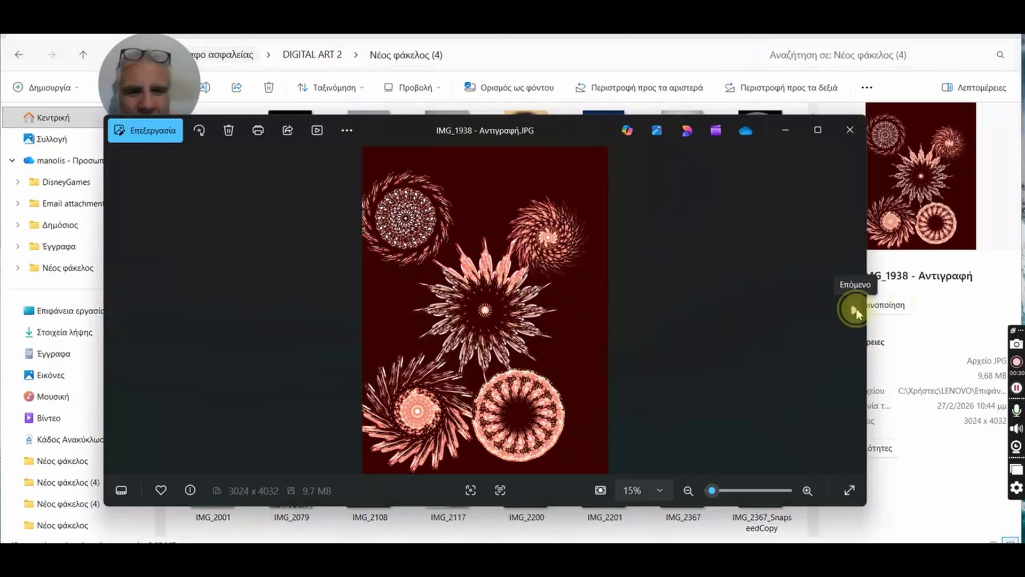
pyautogui.click(854, 310)
pyautogui.click(855, 310)
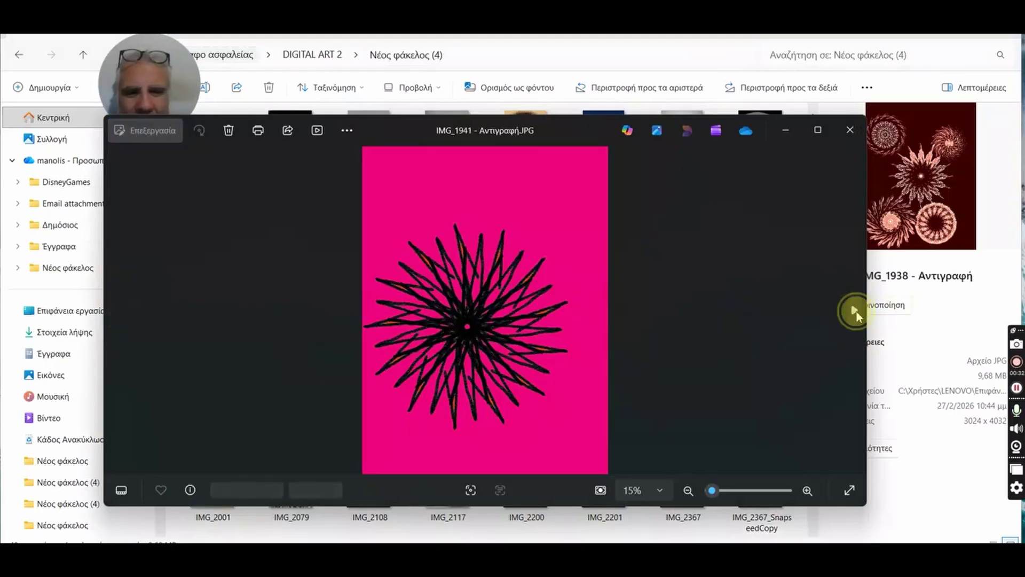
pyautogui.click(855, 310)
pyautogui.click(854, 310)
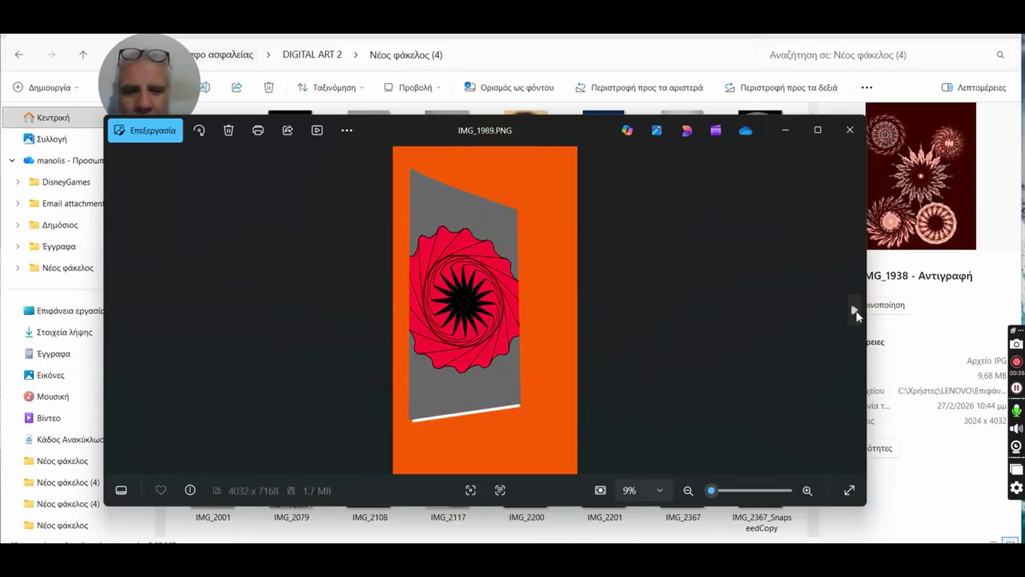
pyautogui.click(854, 310)
pyautogui.click(854, 310)
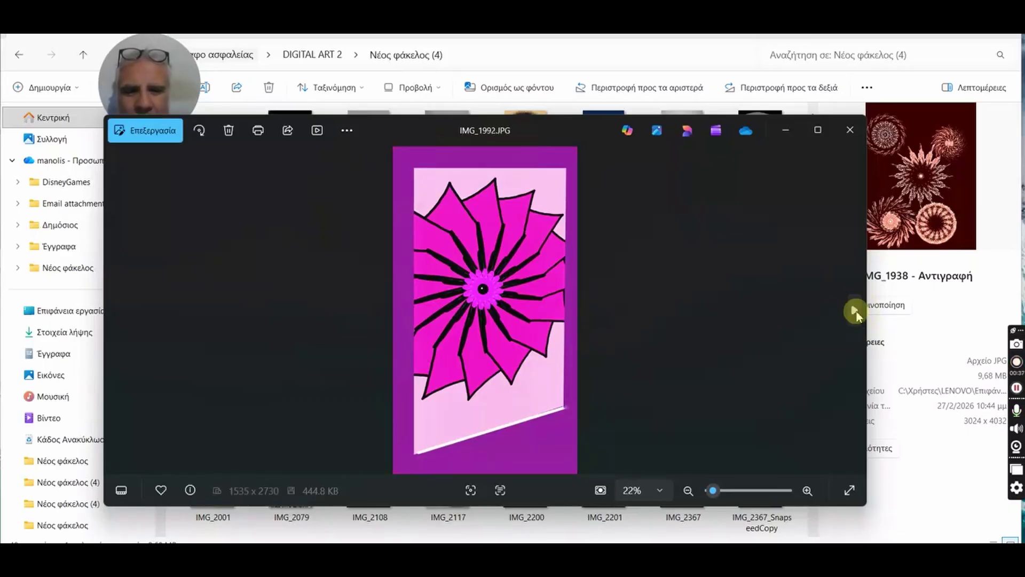
# View the artworks from the starry night sky IMG_1998 through to the blurred abstract IMG_2117.
pyautogui.click(854, 309)
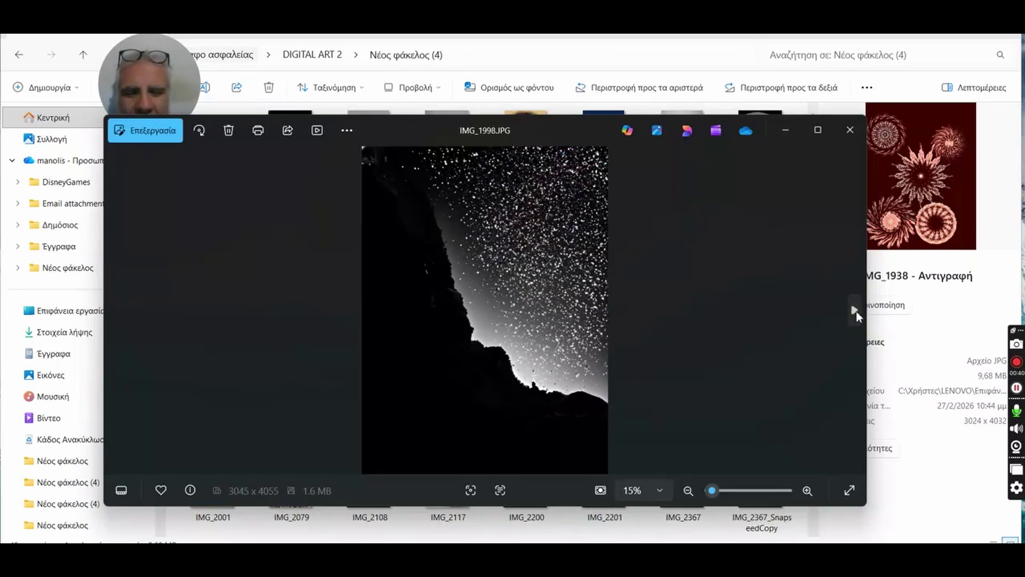
pyautogui.click(854, 310)
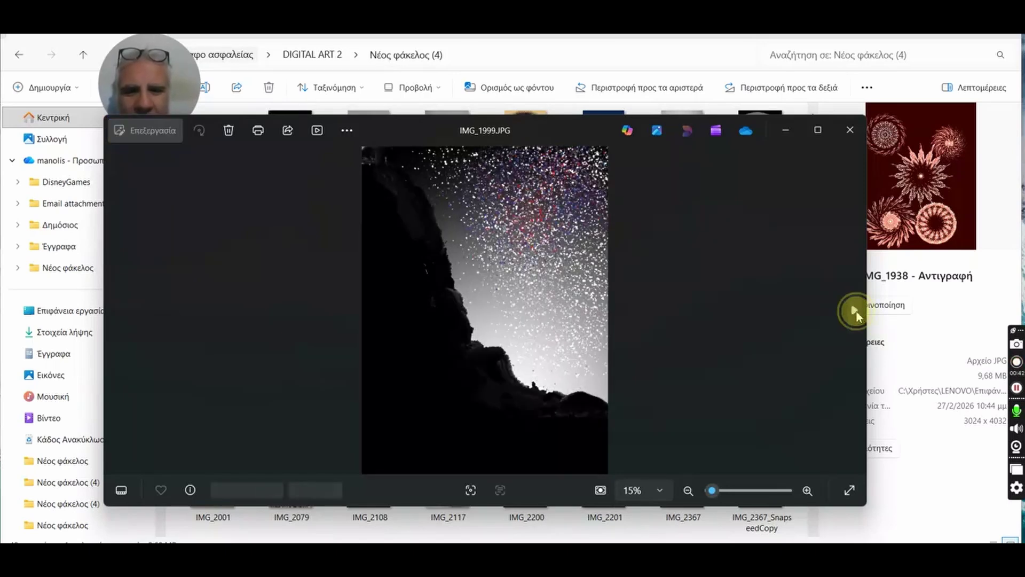
pyautogui.click(854, 310)
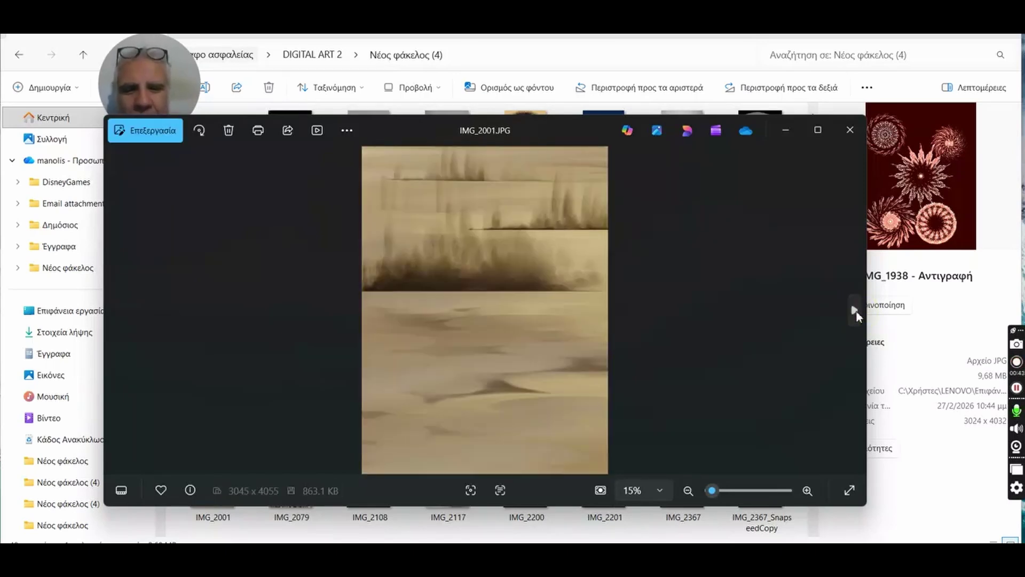
pyautogui.click(855, 309)
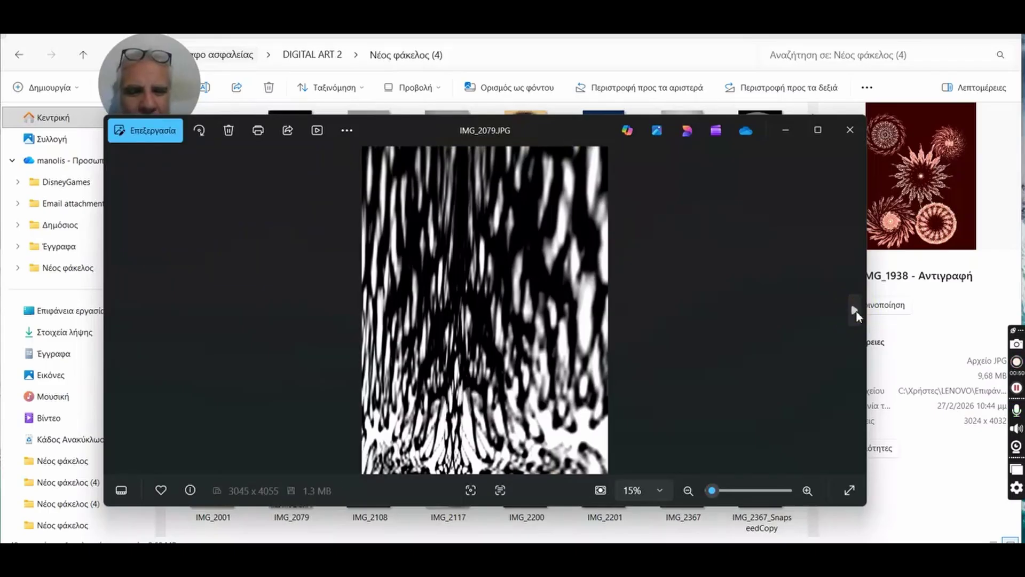
pyautogui.click(855, 310)
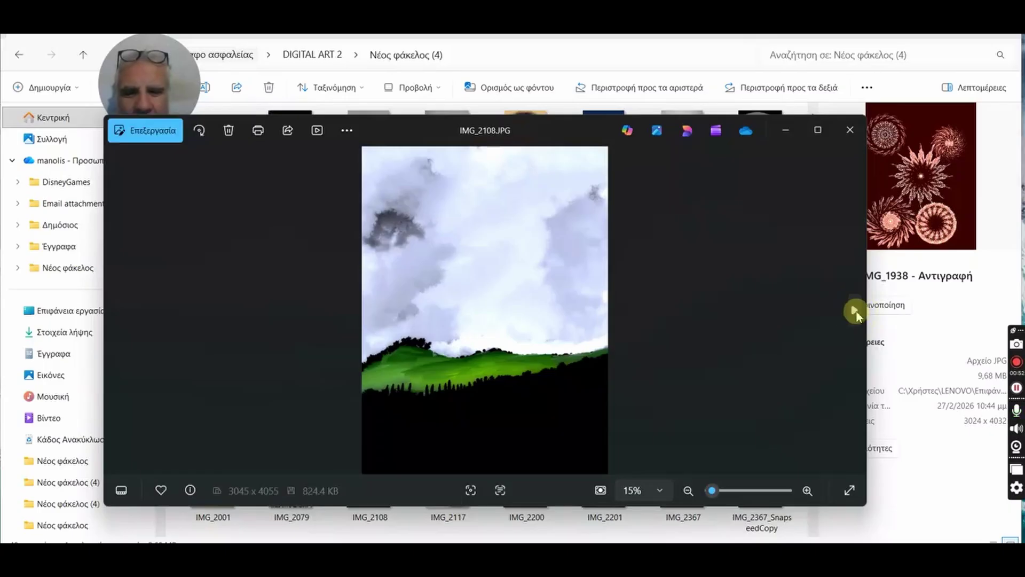
pyautogui.click(855, 310)
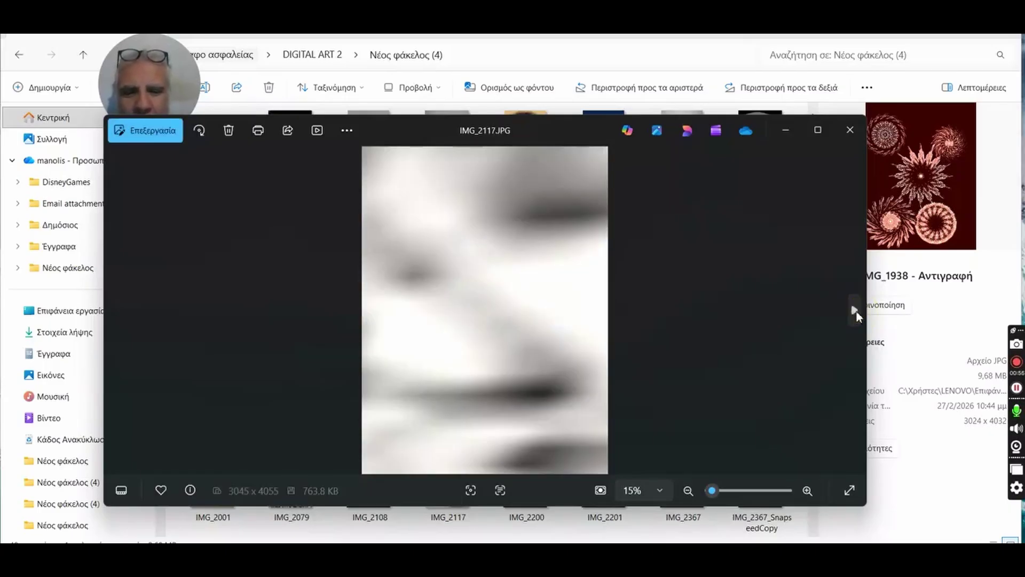
# View the black-and-white cloudscape IMG_2200 and the red-sky silhouette IMG_2201.
pyautogui.click(855, 310)
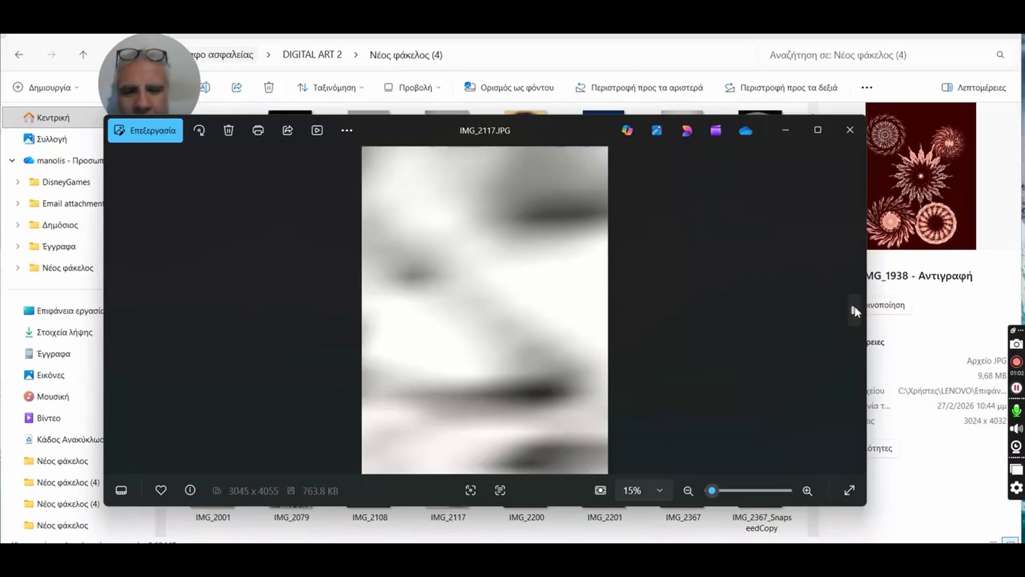
pyautogui.click(854, 310)
pyautogui.click(855, 311)
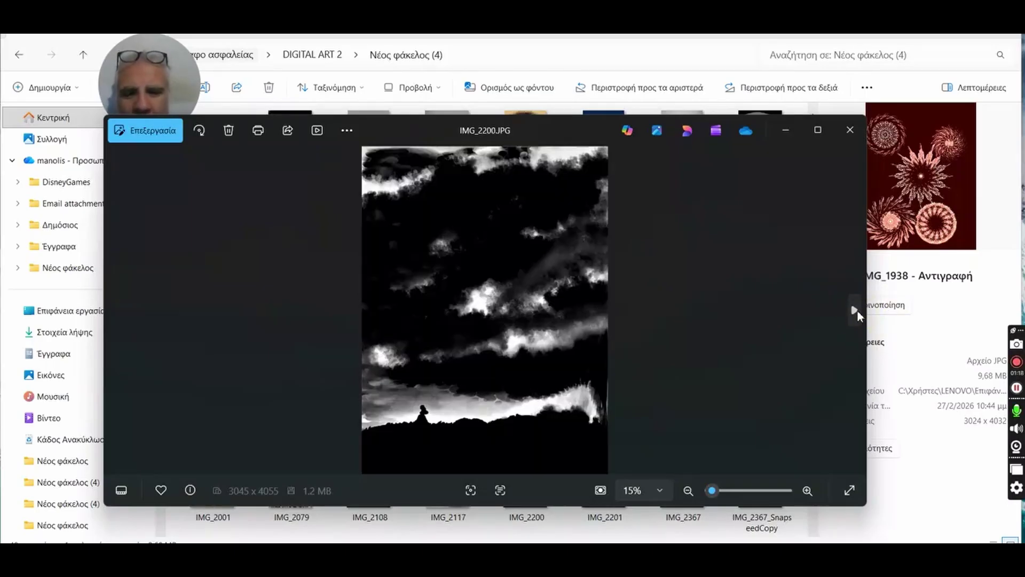
pyautogui.click(856, 311)
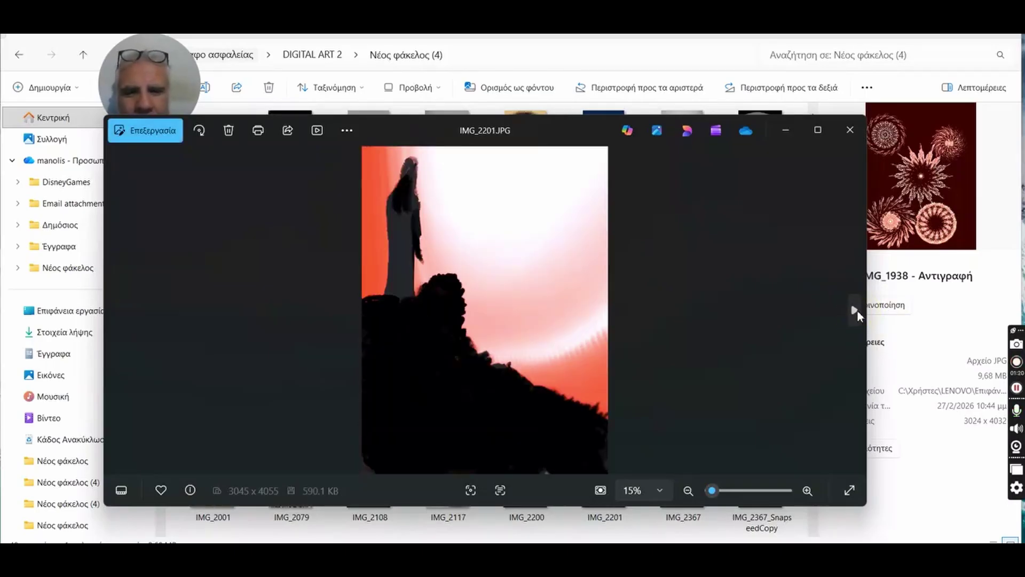
pyautogui.click(856, 310)
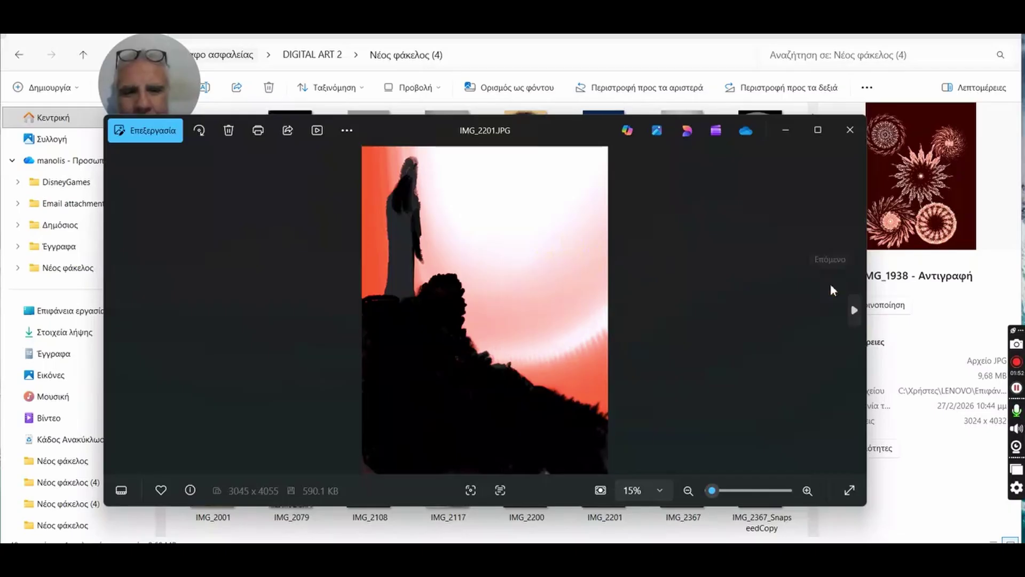
# View the landscape artworks from IMG_2367 through IMG_2500, including the SnapseedCopy versions of IMG_2367 and IMG_2369.
pyautogui.click(854, 313)
pyautogui.click(853, 312)
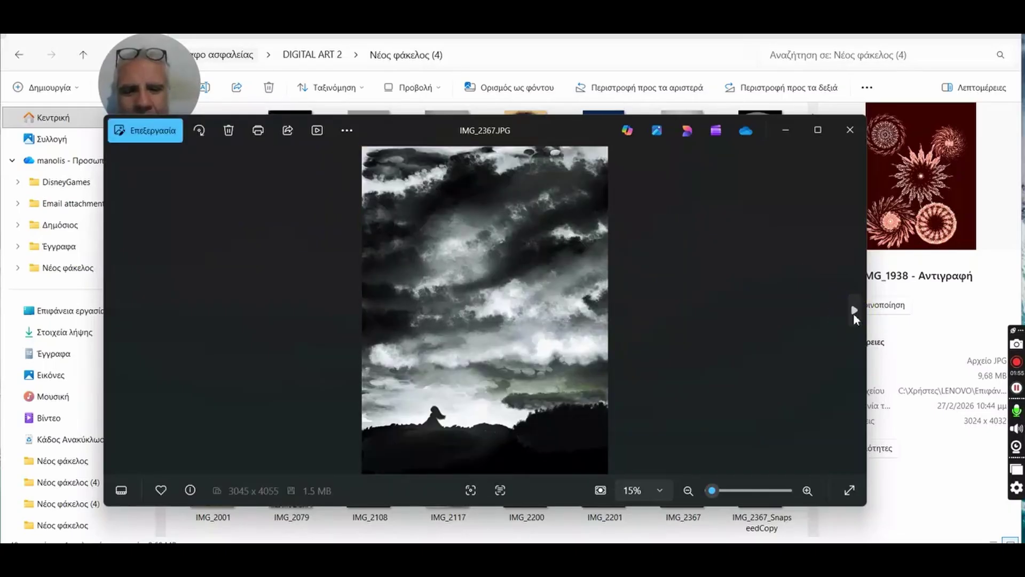
pyautogui.click(854, 313)
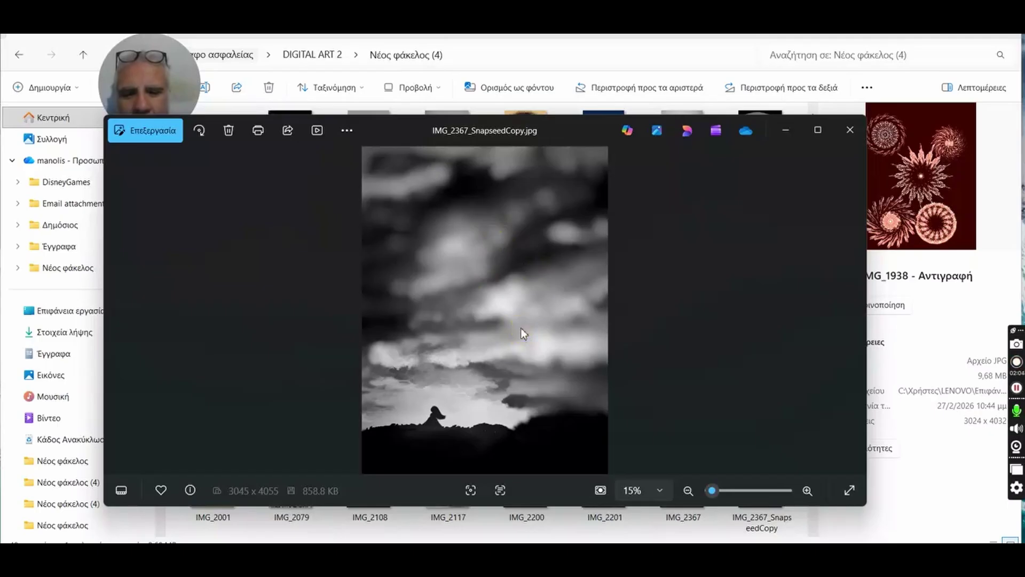
pyautogui.click(853, 313)
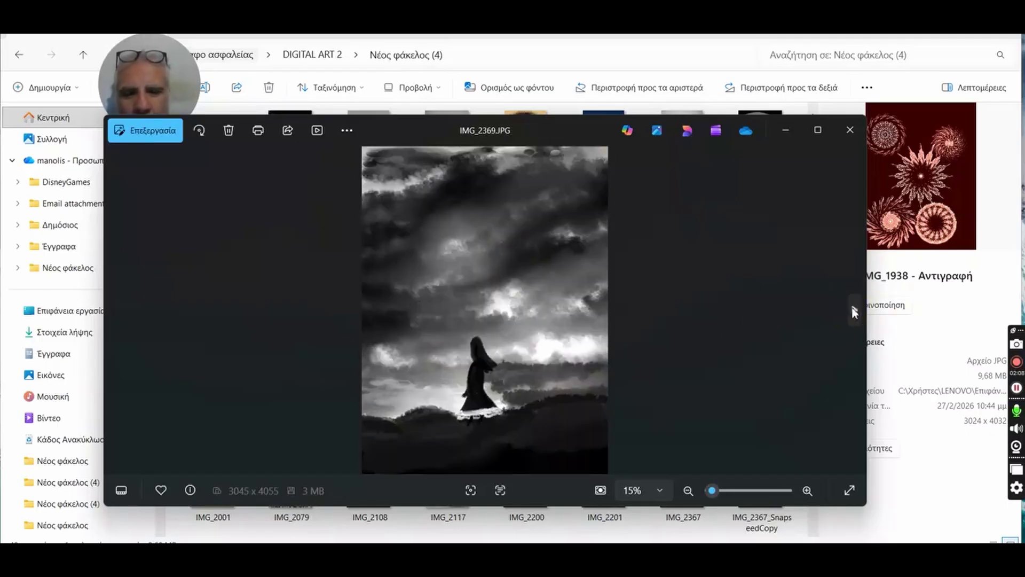
pyautogui.click(853, 313)
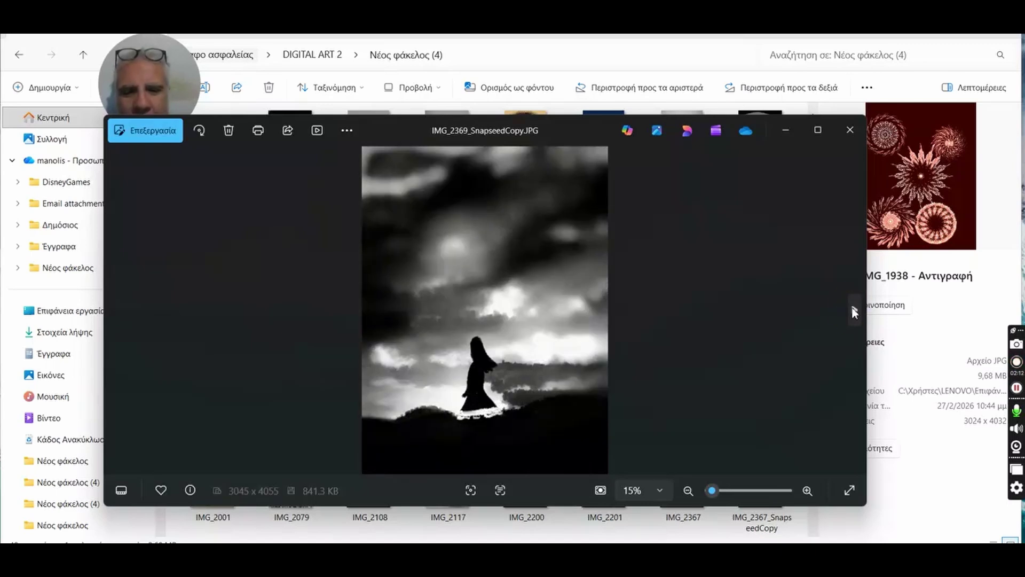
pyautogui.click(853, 313)
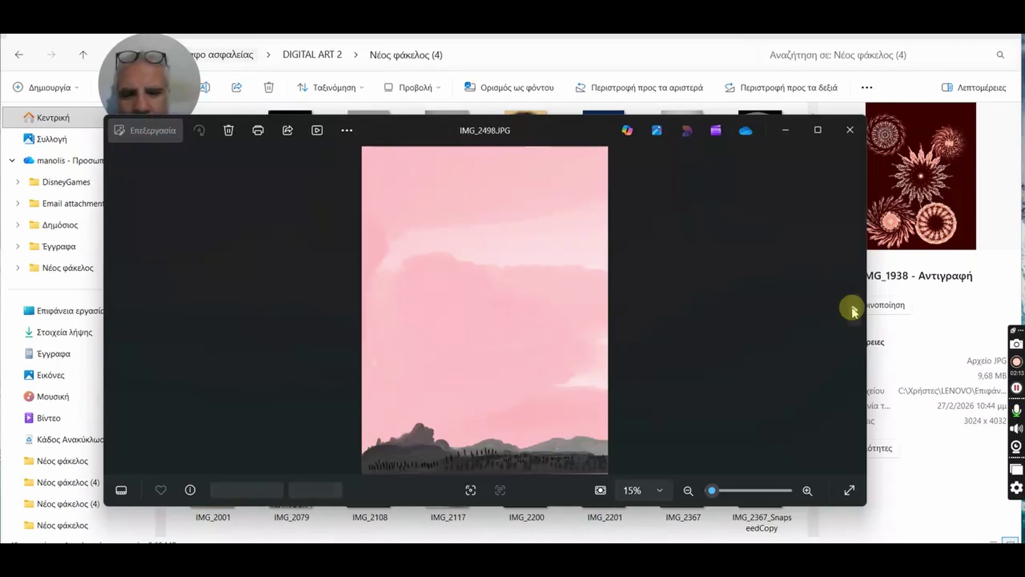
pyautogui.click(853, 313)
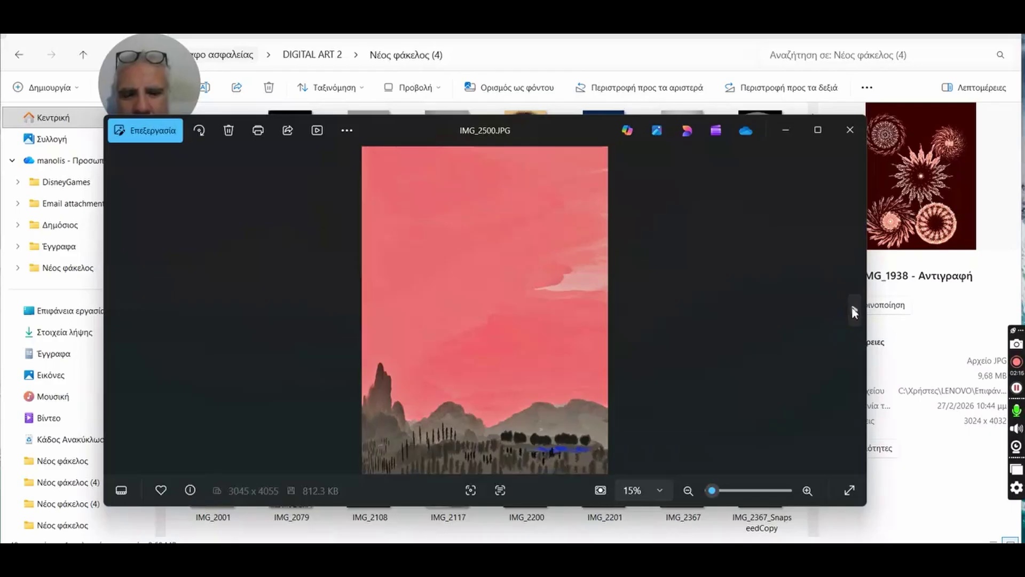
# View the remaining artworks, from the black-and-white portraits IMG_2827 and IMG_2828 to the house sketch IMG_9139.
pyautogui.click(853, 313)
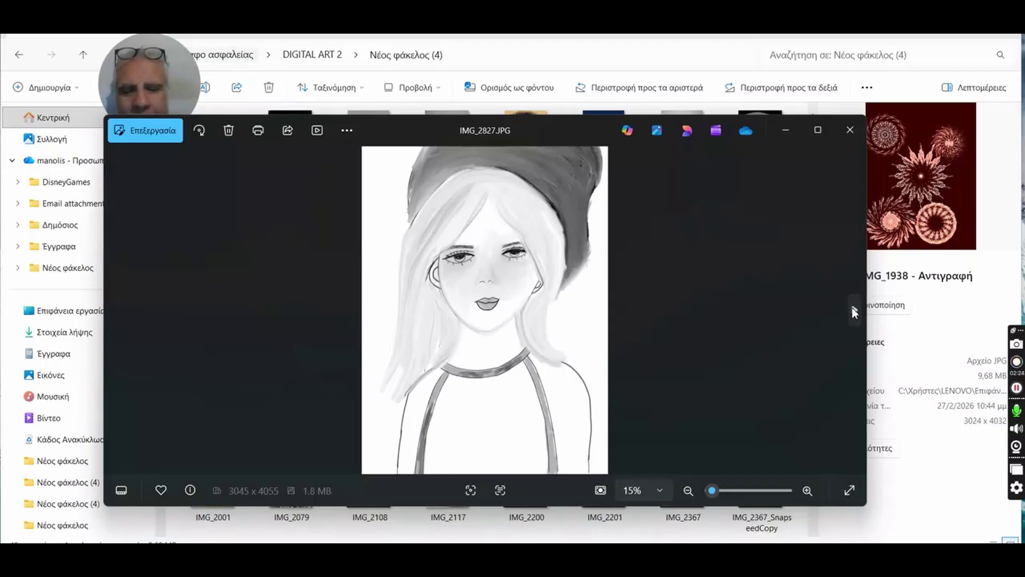
pyautogui.click(853, 313)
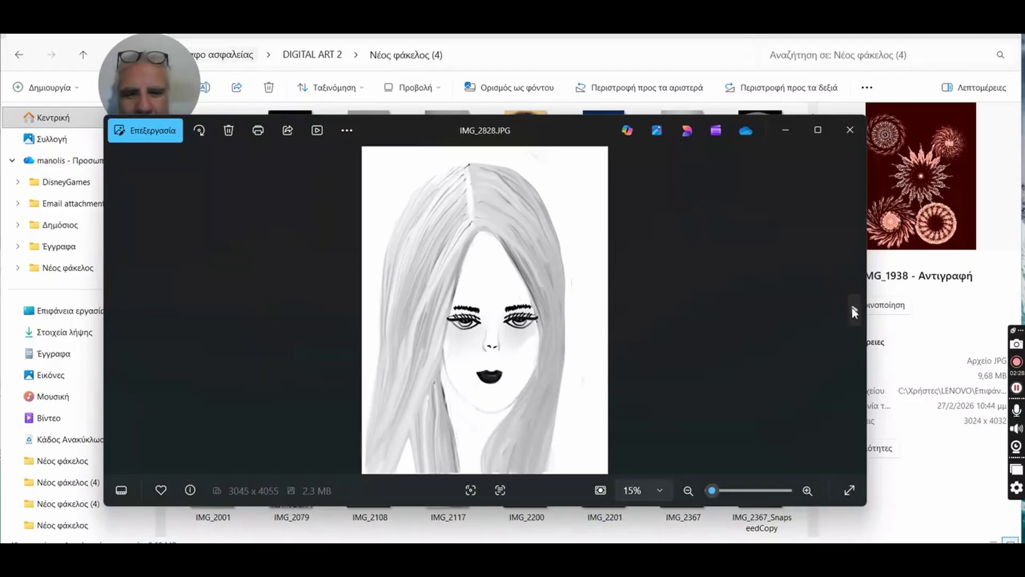
pyautogui.click(855, 313)
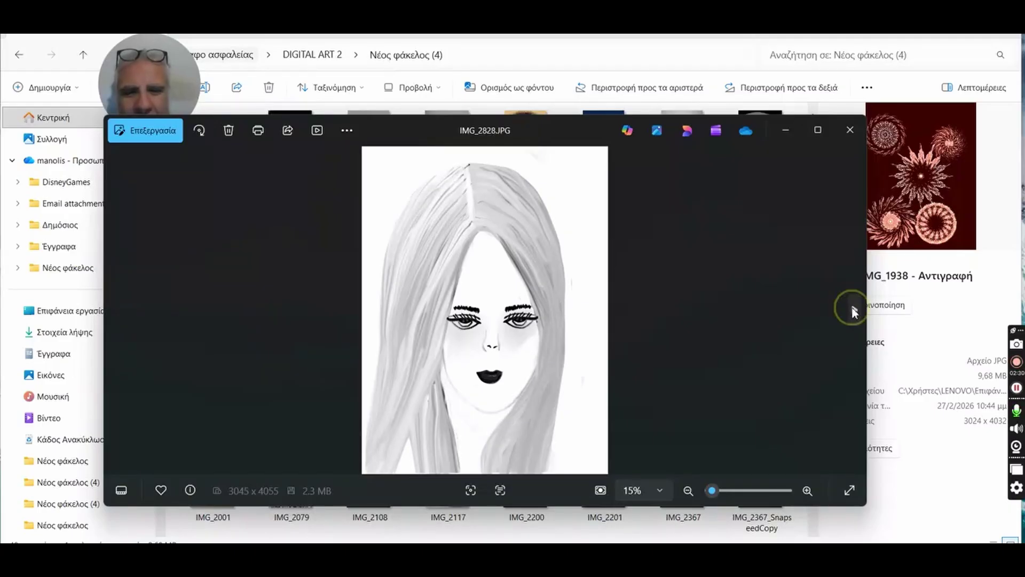
pyautogui.click(855, 313)
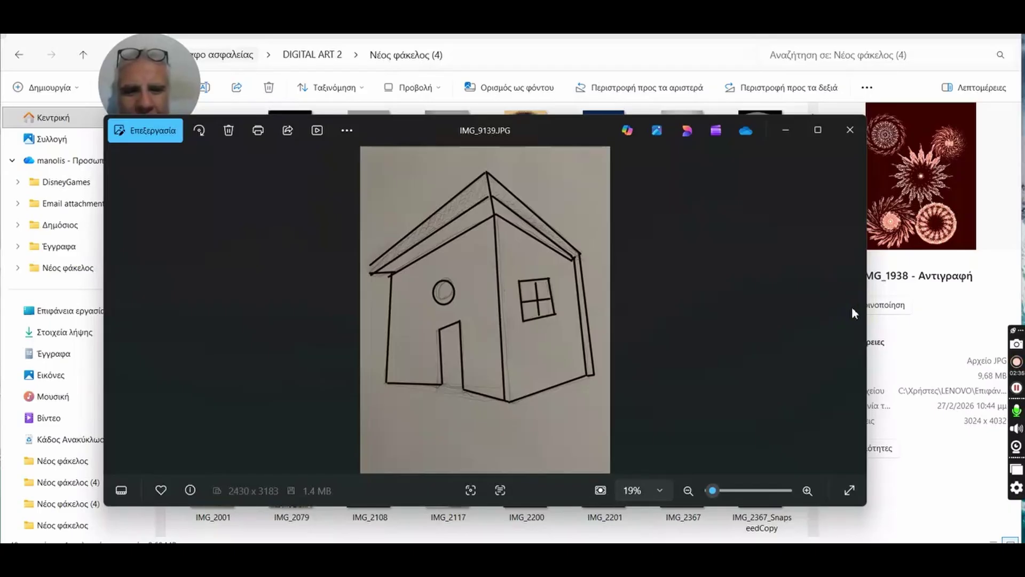
# Close the image viewer and put away the artwork folder window to return to the desktop.
pyautogui.click(856, 130)
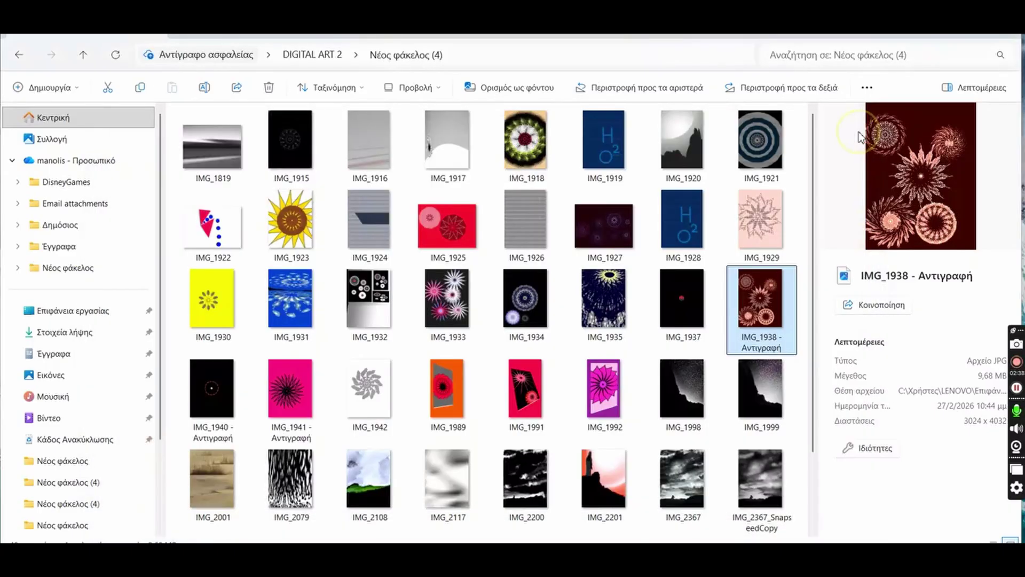
pyautogui.click(945, 27)
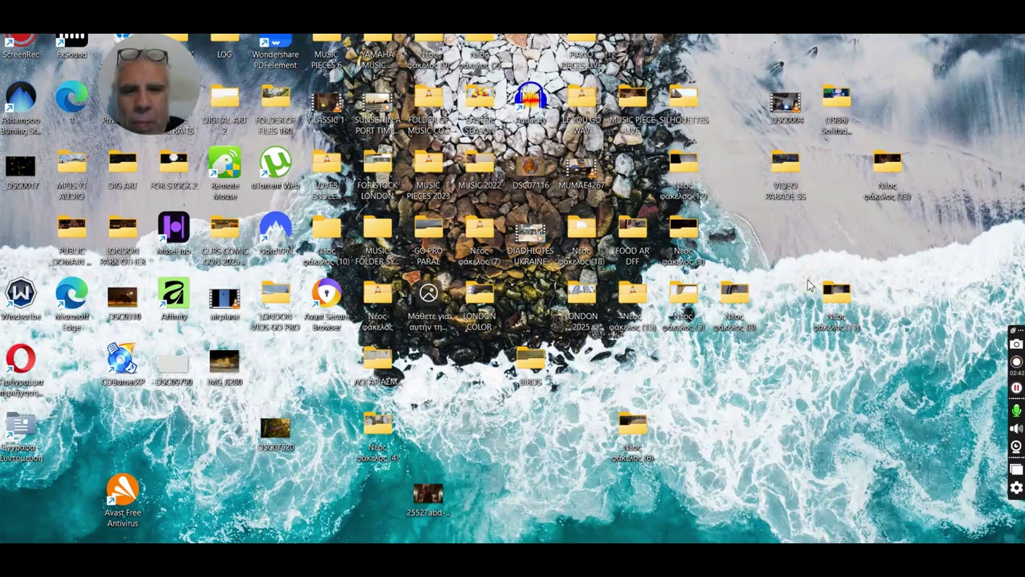
pyautogui.click(808, 285)
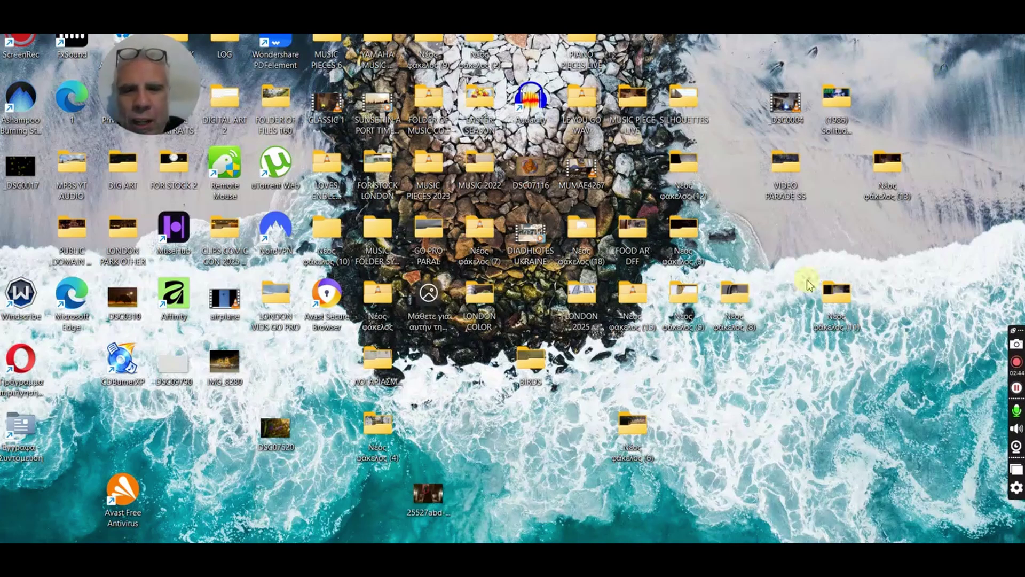